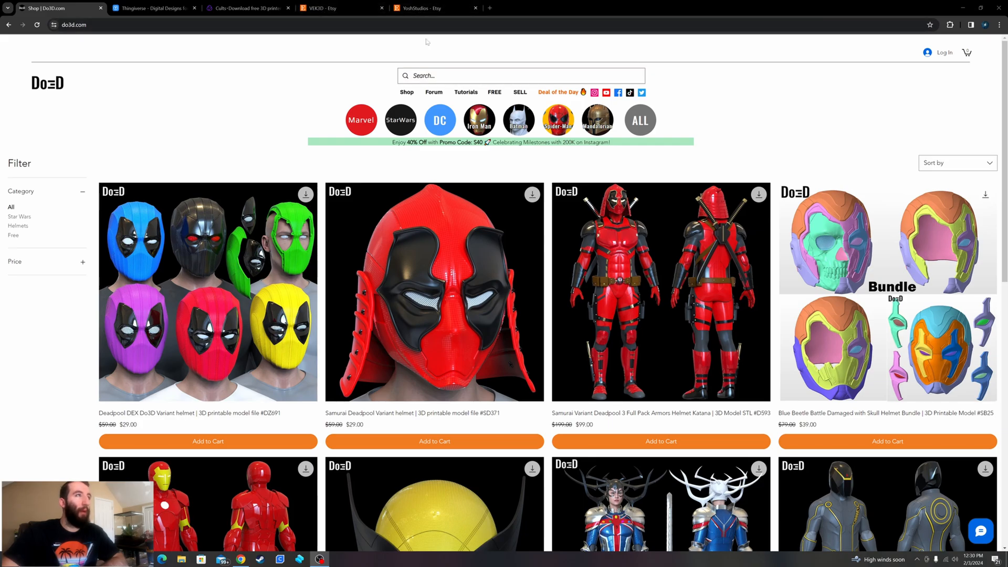
# - Show the Marvel category of the Do3D shop and look through its printable models
pyautogui.click(360, 124)
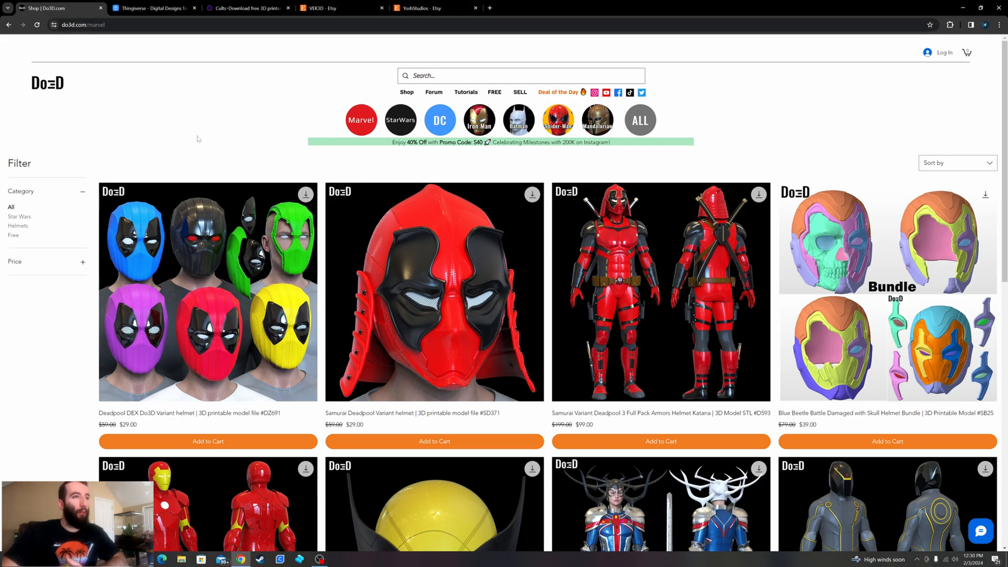
pyautogui.scroll(-20, 719, 113)
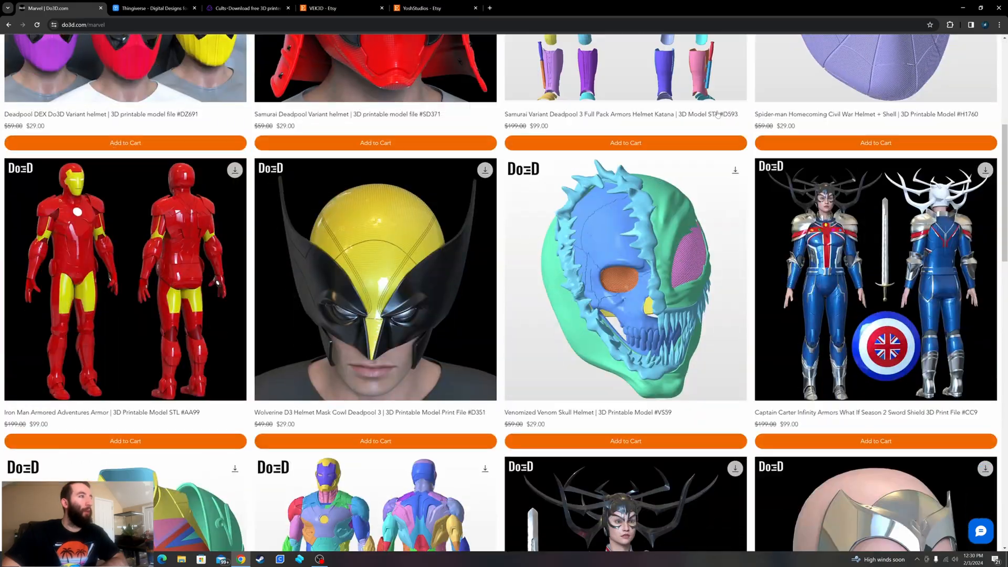
pyautogui.scroll(-10, 708, 127)
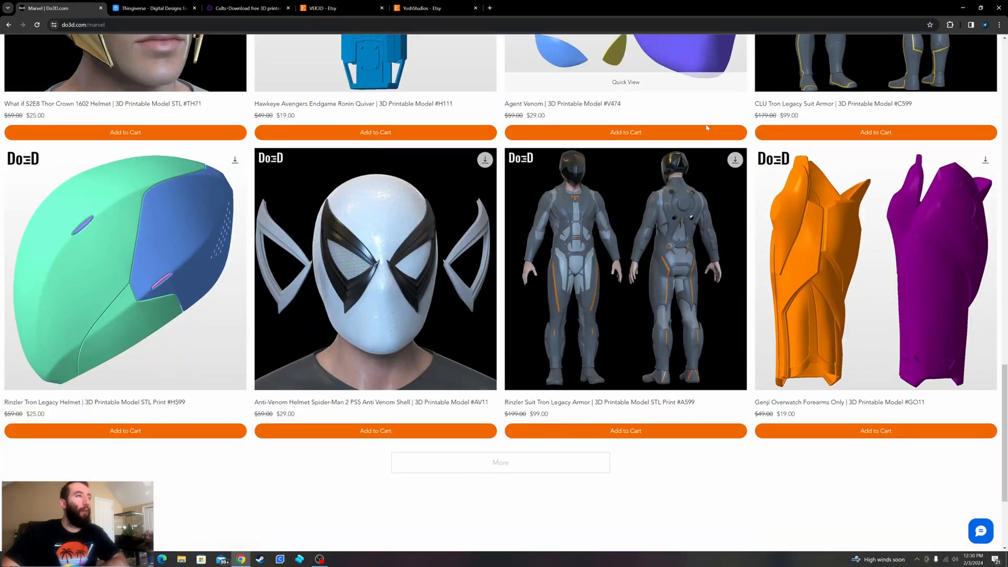
pyautogui.scroll(8, 411, 188)
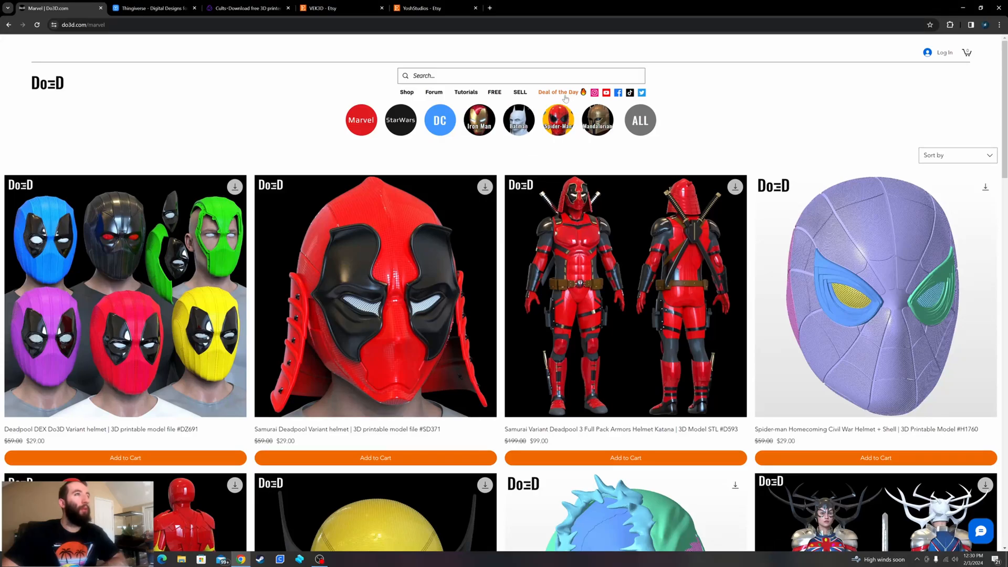
# - Show the shop's free models and look through the whole list of free downloads
pyautogui.click(493, 93)
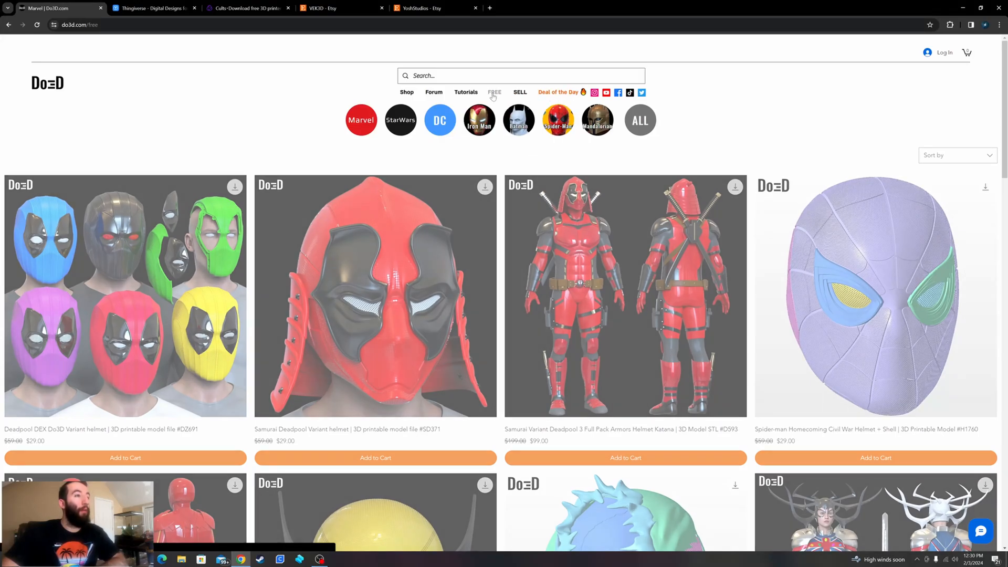
pyautogui.scroll(-2, 179, 257)
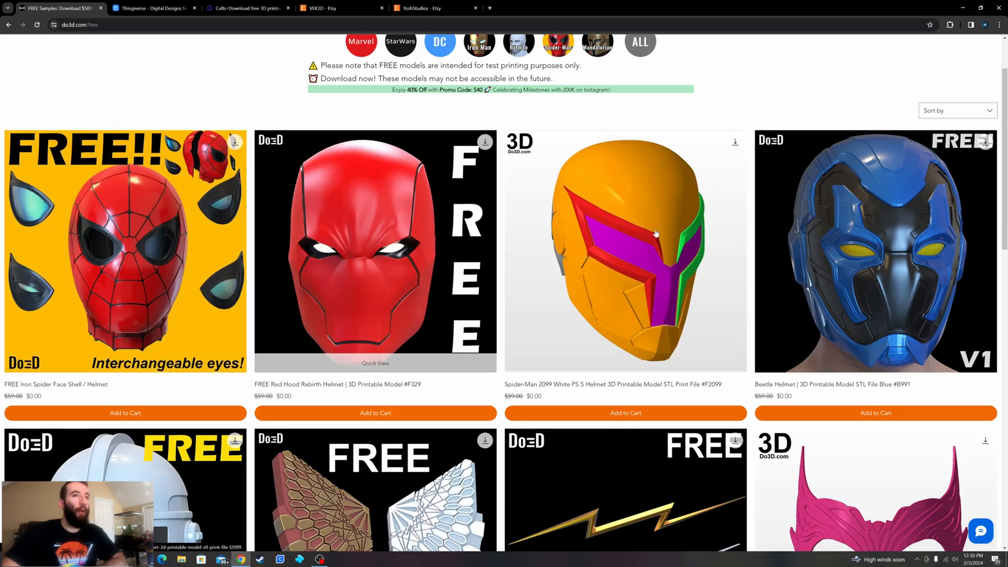
pyautogui.scroll(-10, 744, 226)
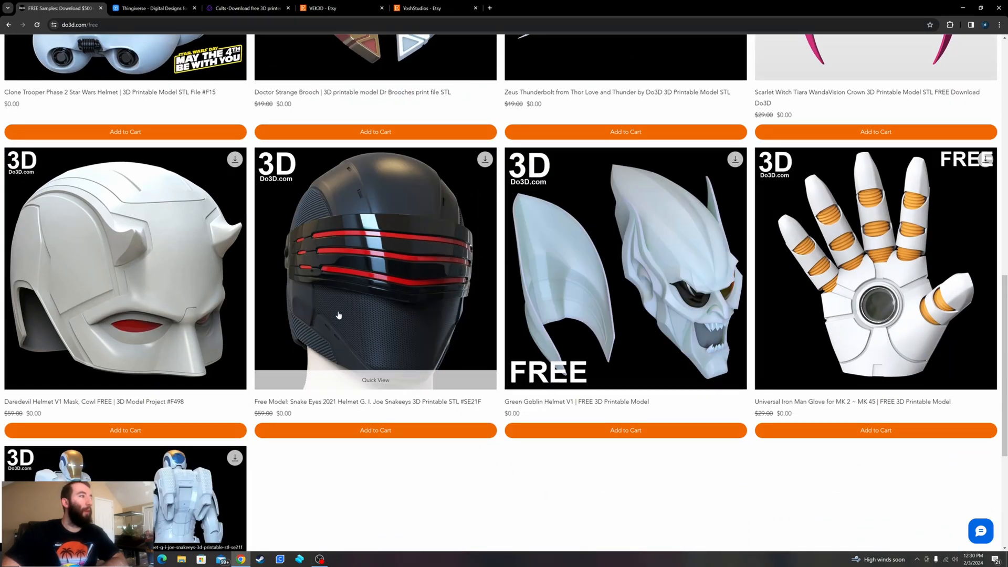
pyautogui.scroll(-4, 286, 312)
pyautogui.scroll(4, 102, 240)
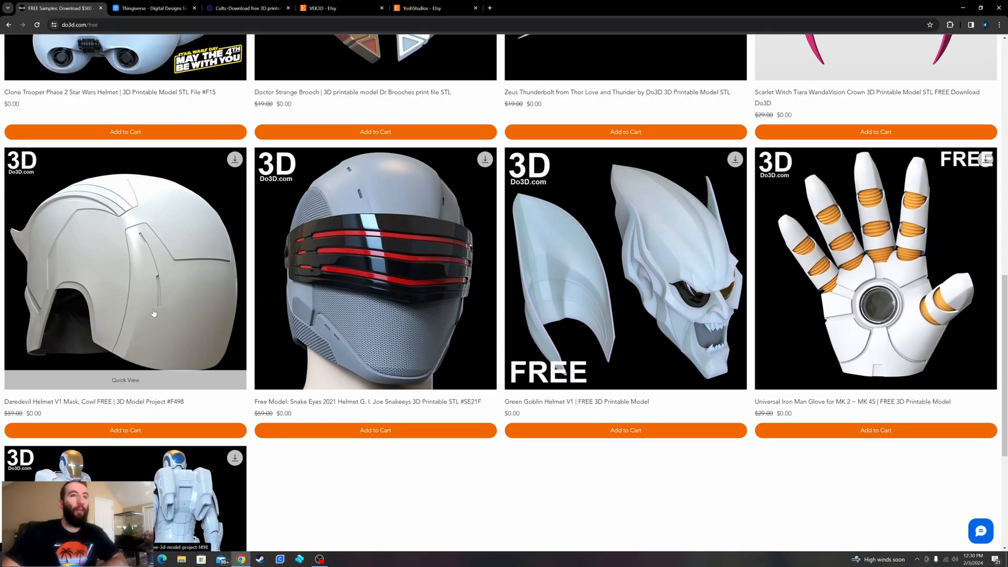
pyautogui.scroll(15, 154, 314)
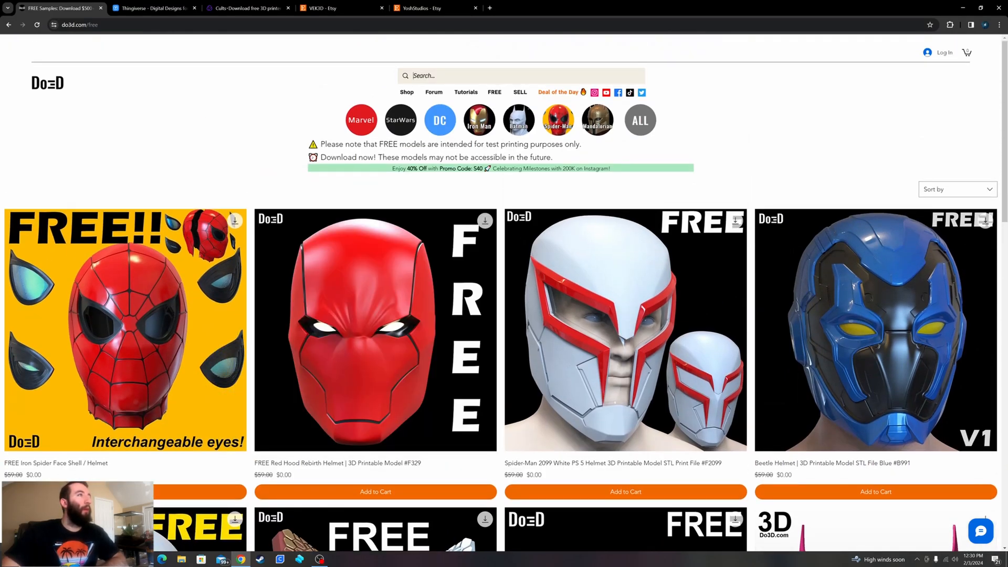
# - Search the Do3D shop for "2099" and show the full list of results
pyautogui.click(413, 76)
pyautogui.write('2099')
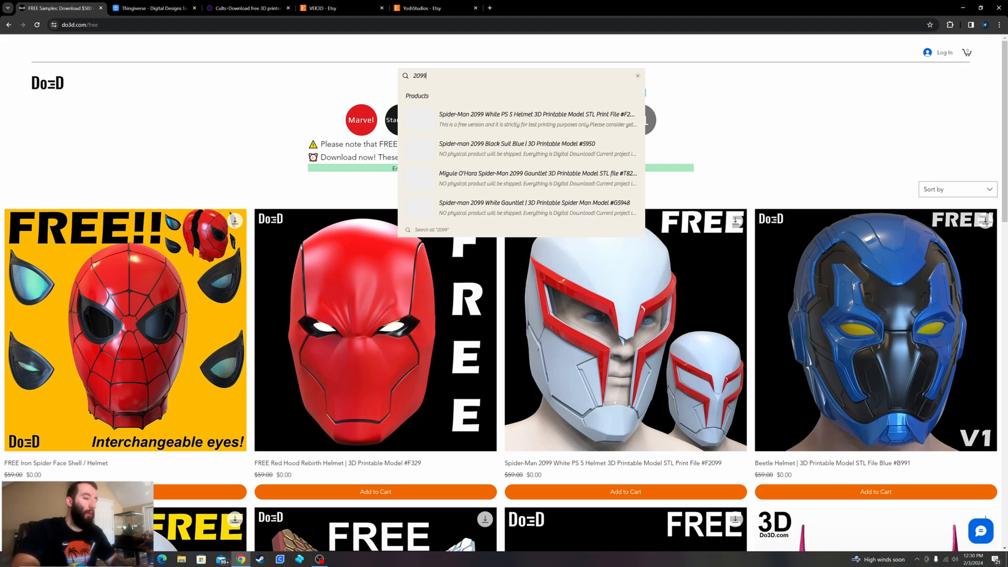
pyautogui.press('Return')
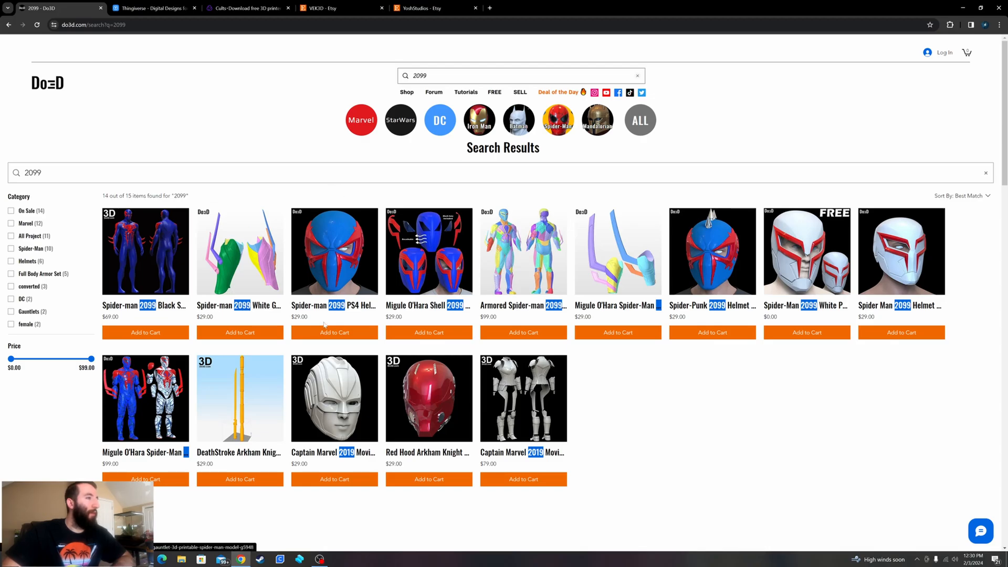
# - Examine the enlarged pictures of the Spider-man 2099 PS4 Helmet #SM14, including its separate parts, and return to the search results
pyautogui.click(336, 269)
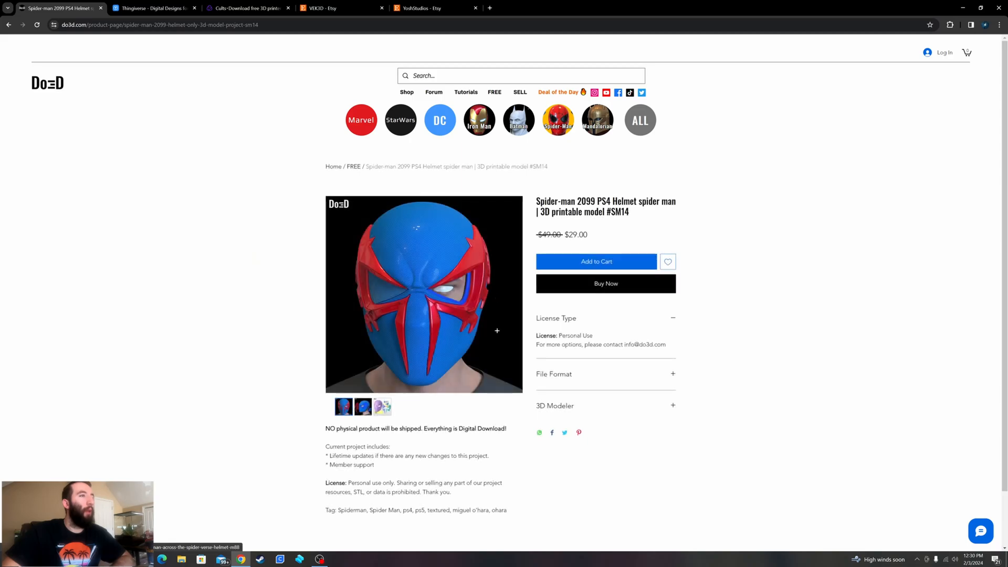
pyautogui.click(447, 312)
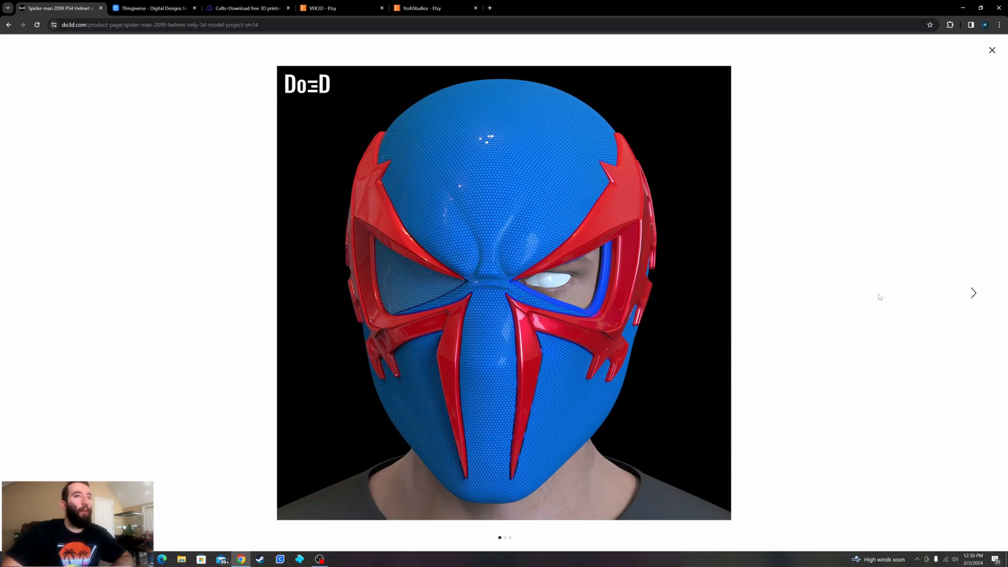
pyautogui.click(982, 295)
pyautogui.click(980, 296)
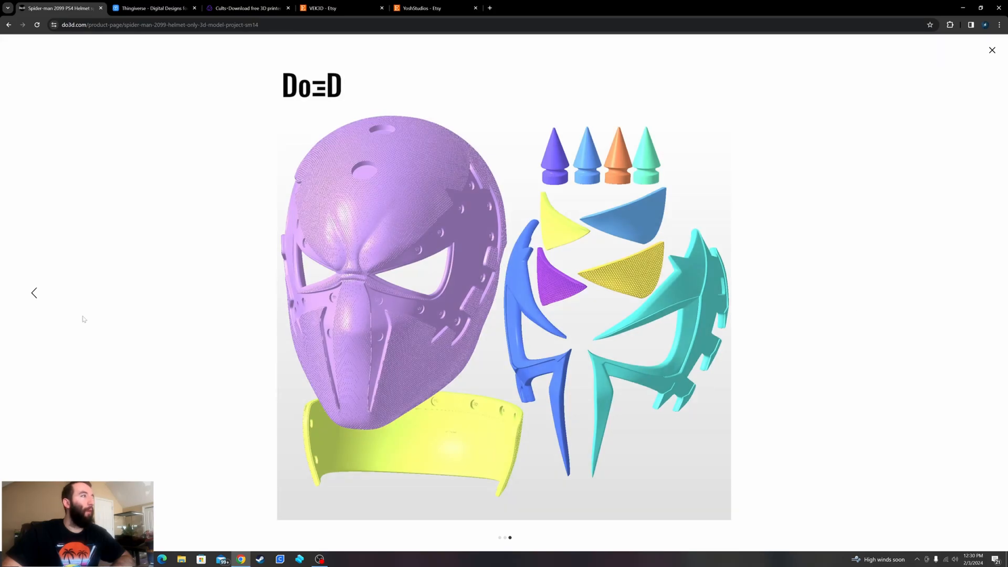
pyautogui.click(34, 292)
pyautogui.press('Escape')
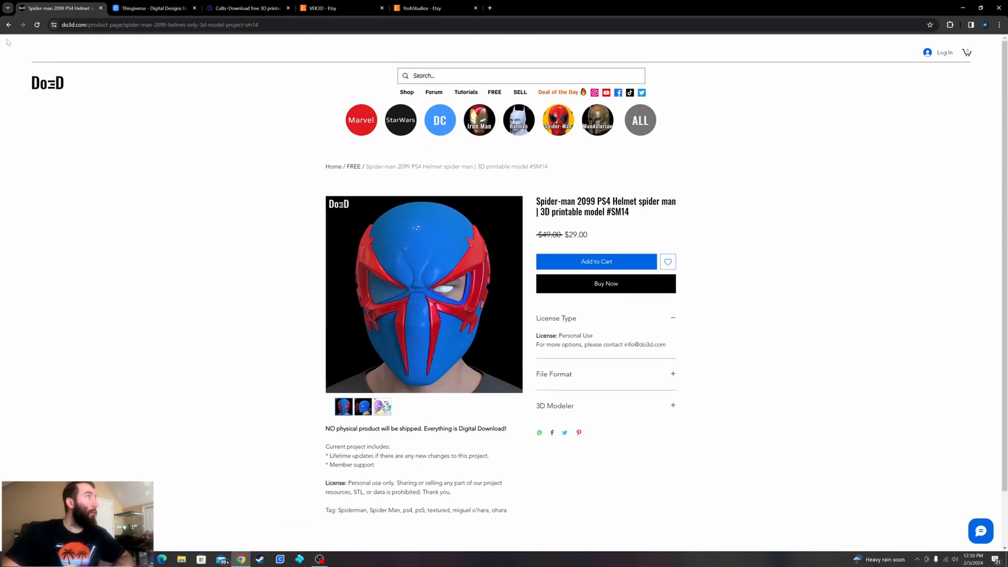
pyautogui.click(9, 24)
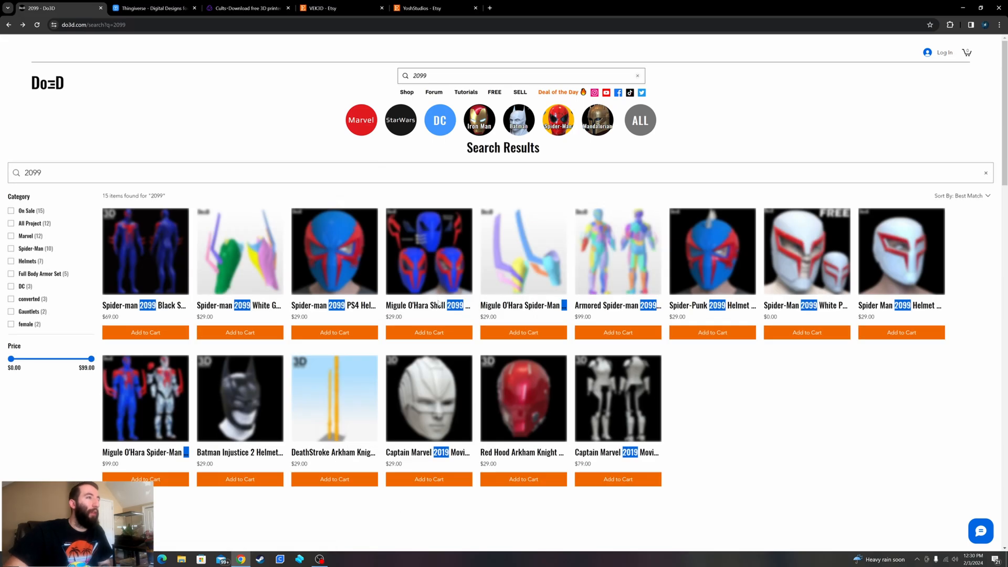
# - Look over the 2099 search results and open the white Spider Man 2099 Helmet #SP77
pyautogui.scroll(-1, 753, 421)
pyautogui.scroll(-1, 754, 421)
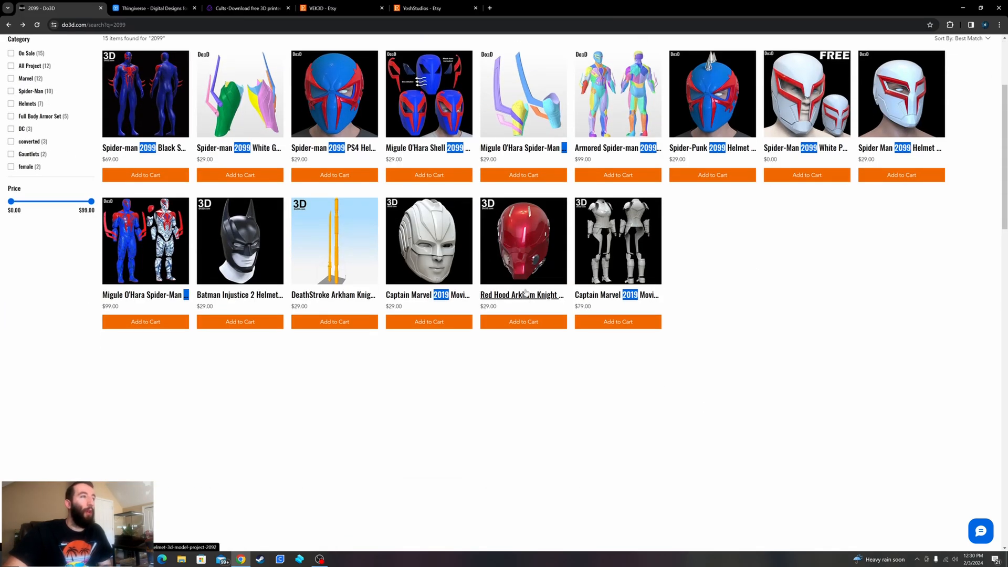
pyautogui.scroll(3, 828, 314)
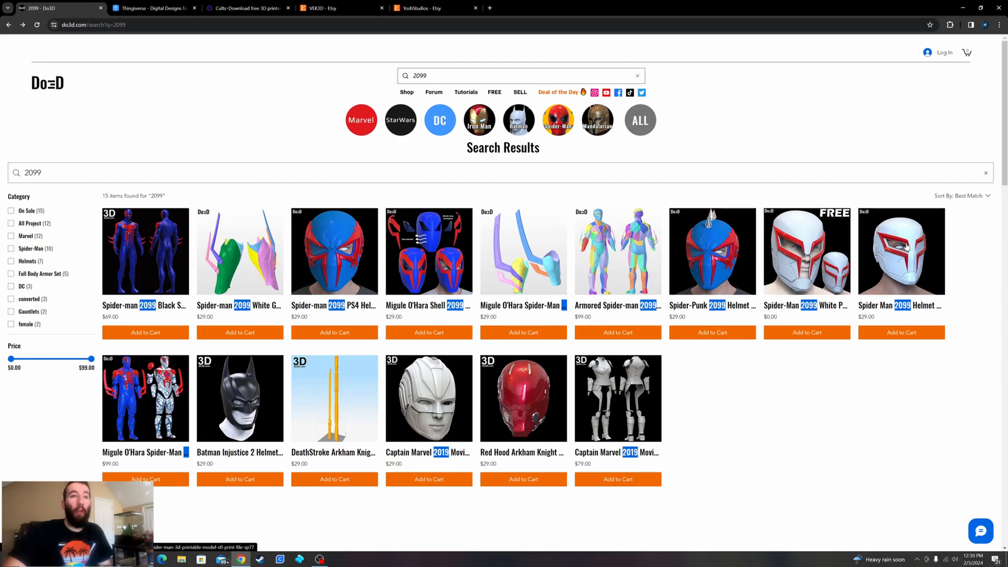
pyautogui.scroll(-1, 906, 247)
pyautogui.click(882, 250)
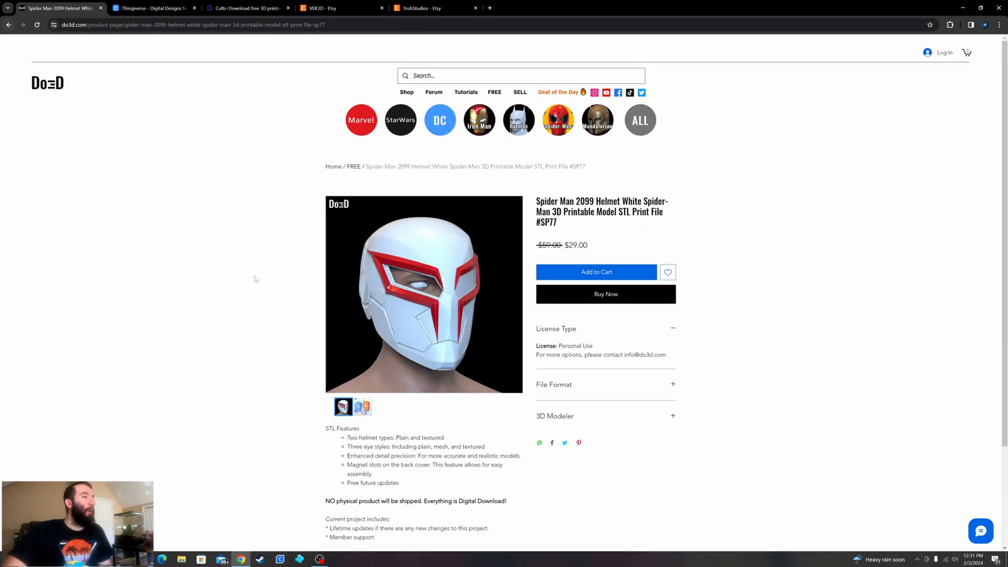
# - Examine the enlarged parts picture of the white 2099 helmet, with its plain and textured versions, and return to the search results
pyautogui.click(358, 405)
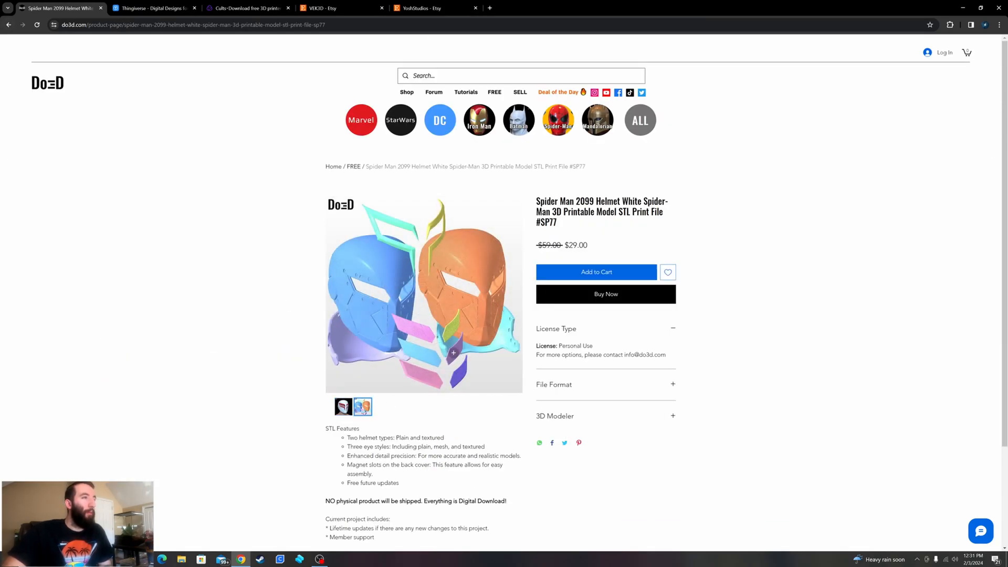
pyautogui.click(385, 314)
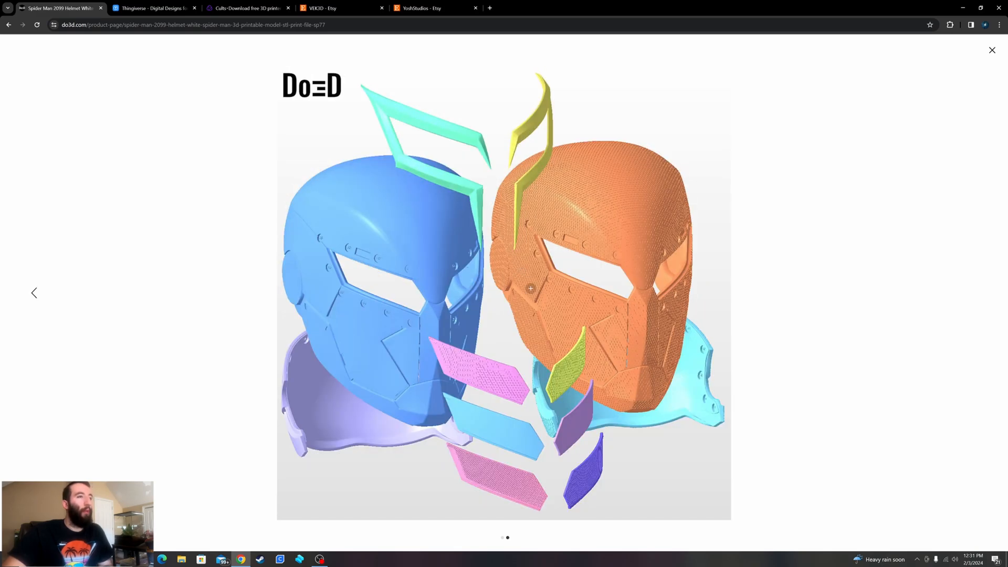
pyautogui.rightClick(442, 283)
pyautogui.click(601, 255)
pyautogui.click(509, 294)
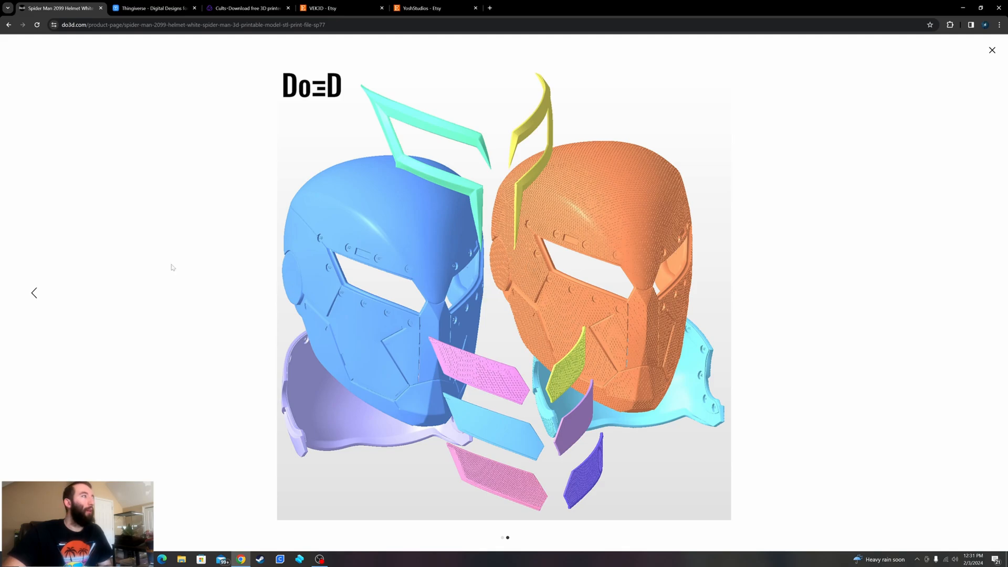
pyautogui.click(9, 24)
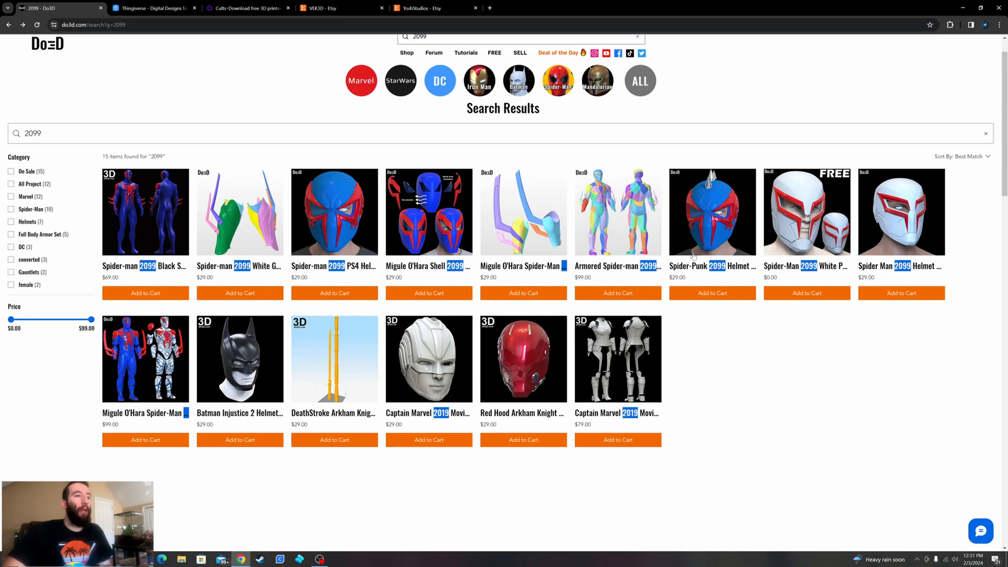
# - Open the Spider-man 2099 Black Suit Blue #5950, view its suit, mask and torso pictures, and return to the search results
pyautogui.scroll(-1, 693, 256)
pyautogui.click(148, 212)
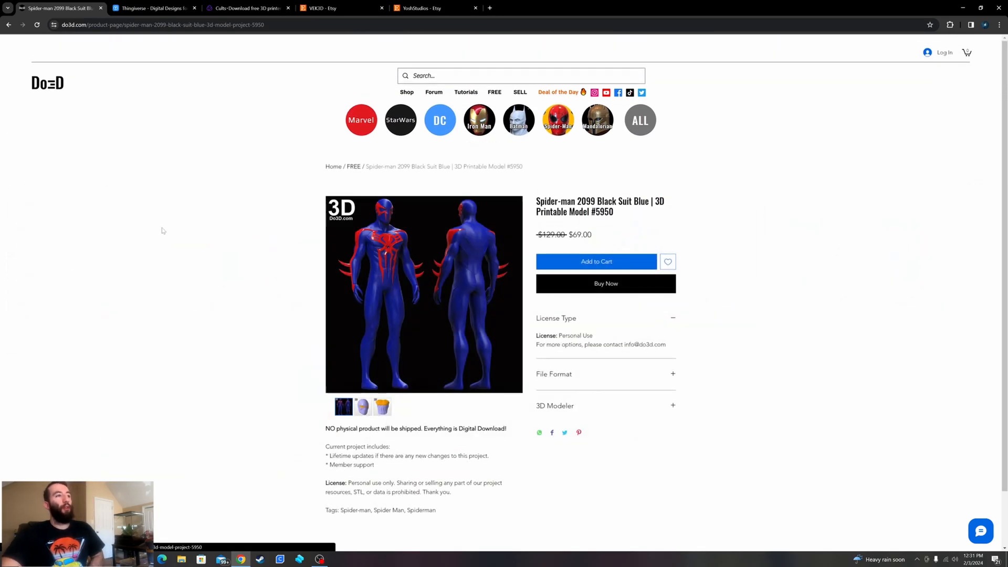
pyautogui.click(361, 409)
pyautogui.click(380, 409)
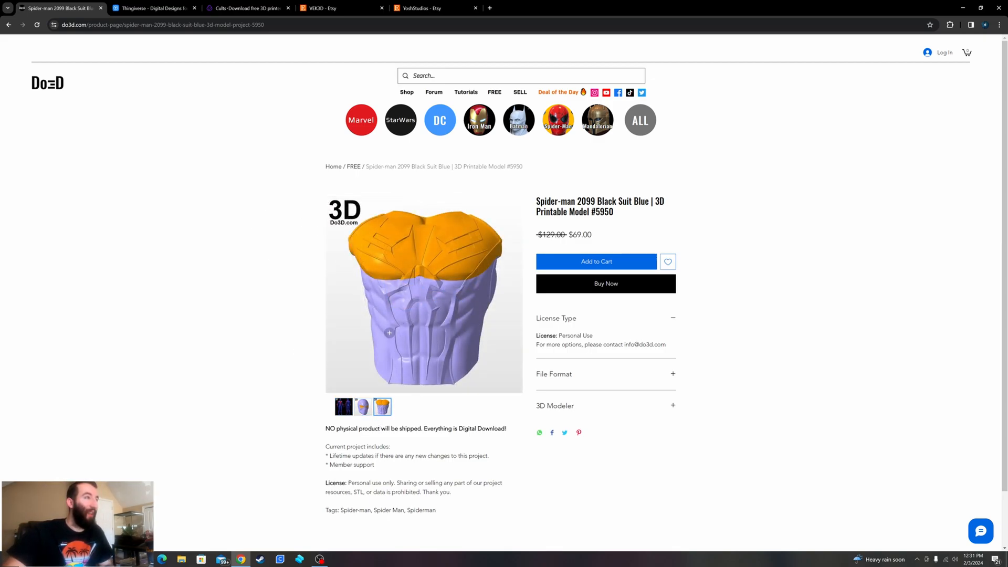
pyautogui.click(362, 407)
pyautogui.click(344, 407)
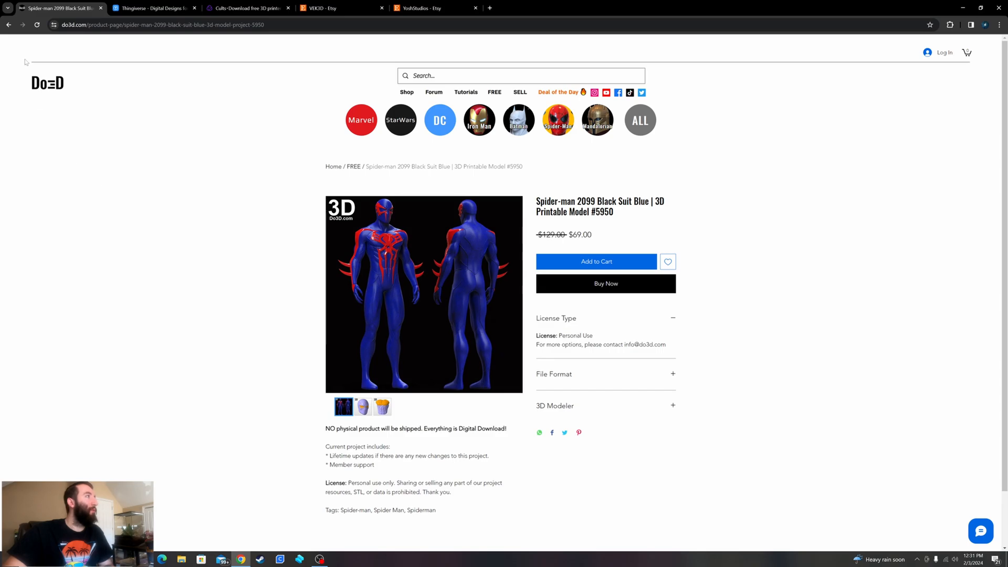
pyautogui.click(10, 25)
# - Switch to Thingiverse, search it for "ironman" and look over the first page of results
pyautogui.click(152, 8)
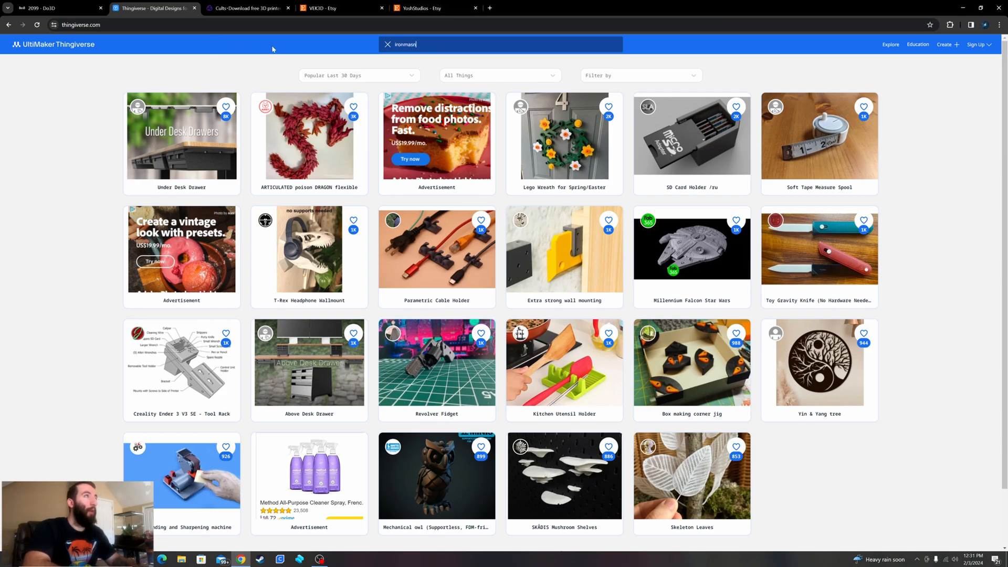
pyautogui.write('ironman')
pyautogui.press('Return')
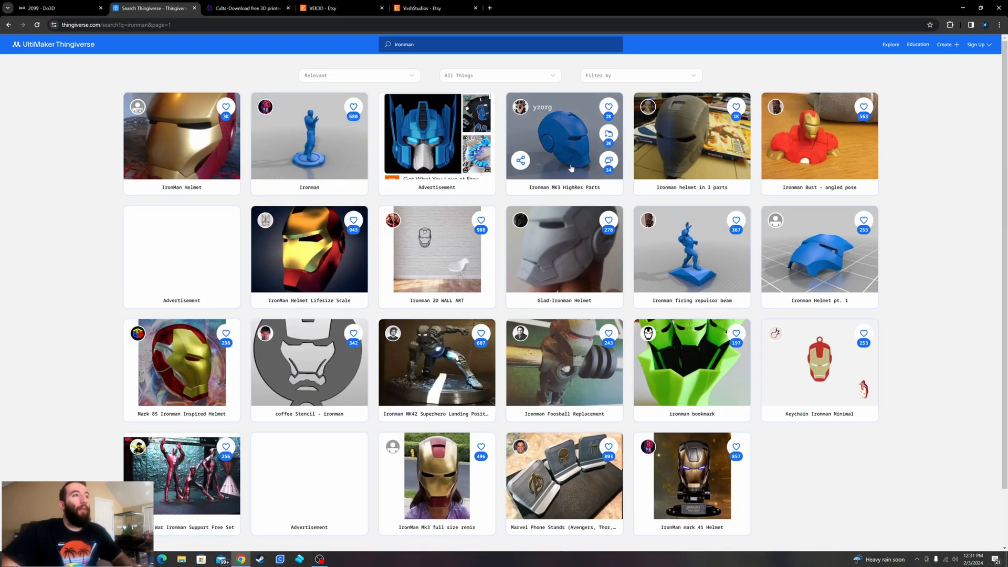
pyautogui.scroll(-1, 552, 249)
pyautogui.scroll(-2, 551, 249)
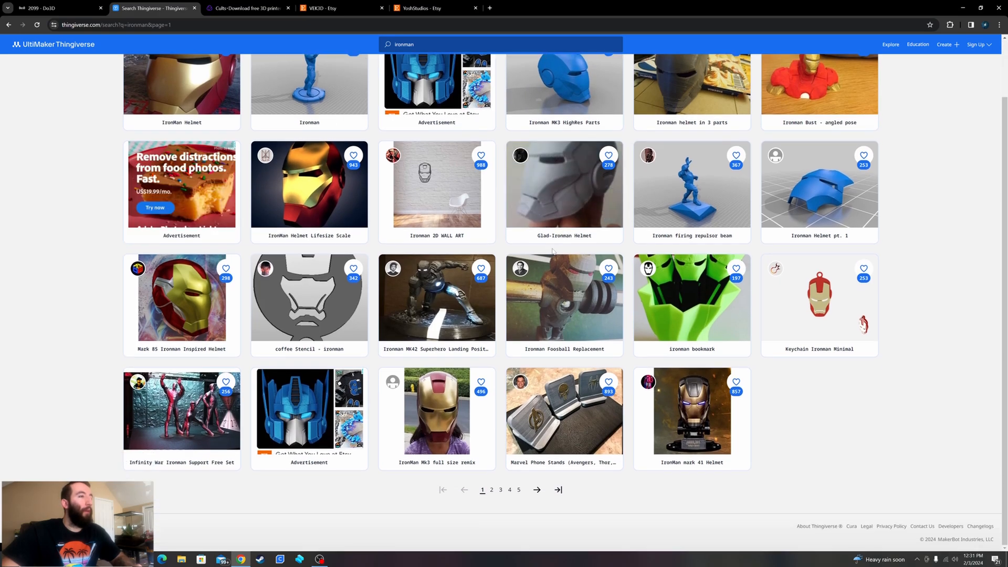
pyautogui.scroll(2, 433, 388)
# - Open the IronMan Helmet with the gold faceplate and view its part previews and photos, ending on the finished helmet photo
pyautogui.click(194, 158)
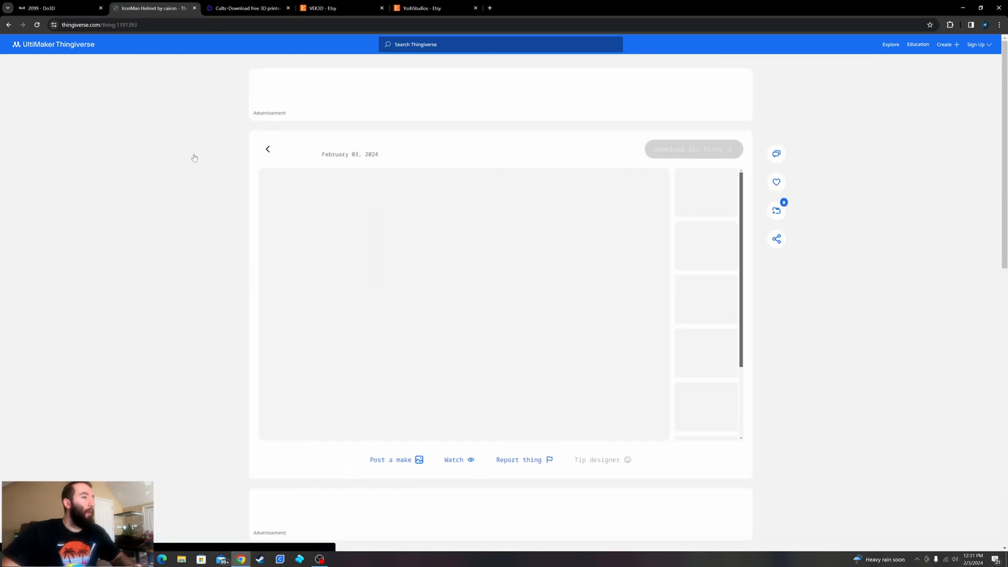
pyautogui.click(710, 258)
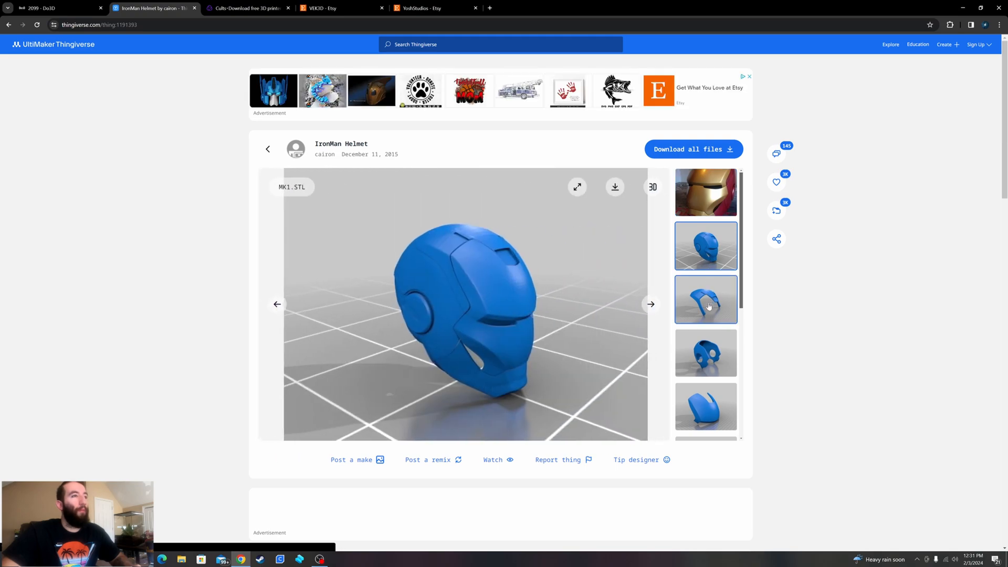
pyautogui.click(706, 353)
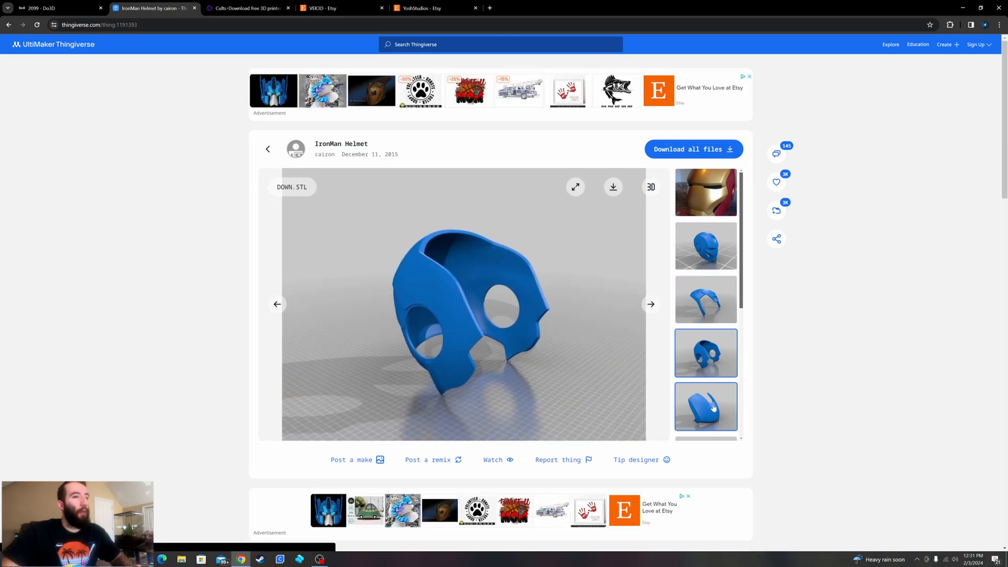
pyautogui.click(713, 408)
pyautogui.scroll(-5, 717, 378)
pyautogui.click(715, 322)
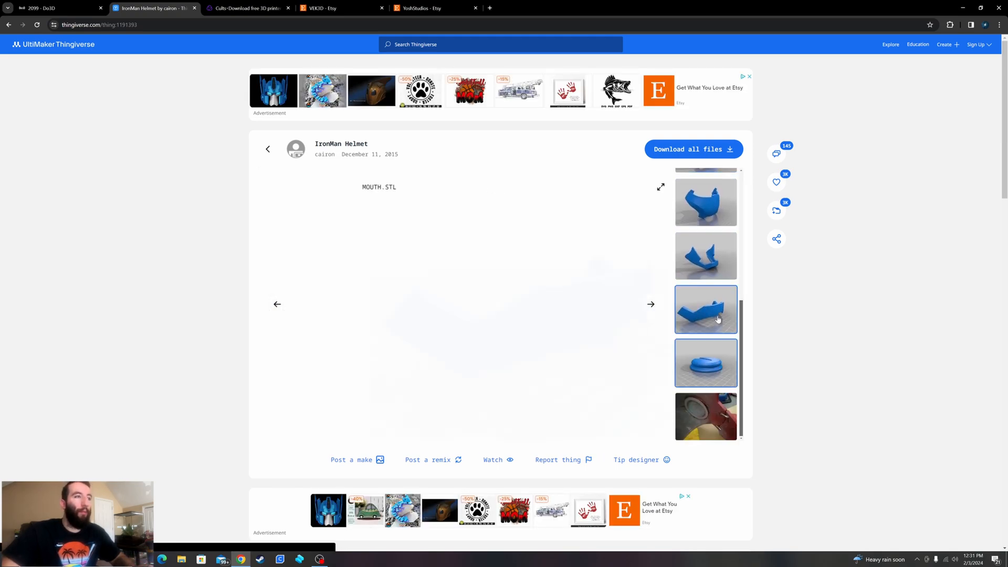
pyautogui.click(713, 412)
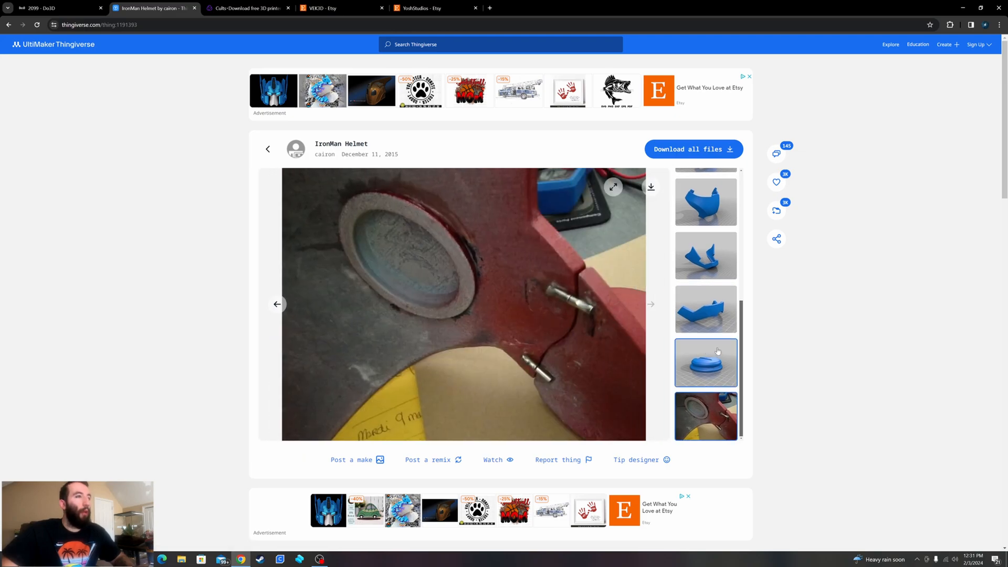
pyautogui.scroll(5, 706, 294)
pyautogui.click(705, 197)
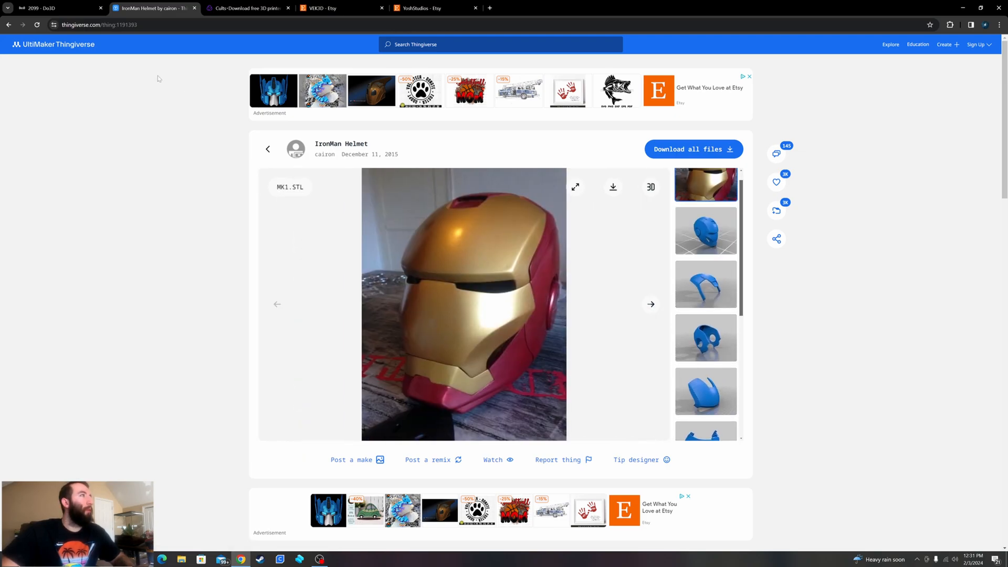
# - Return to the Thingiverse "ironman" results and look over the rest of the first page and the second page
pyautogui.click(9, 26)
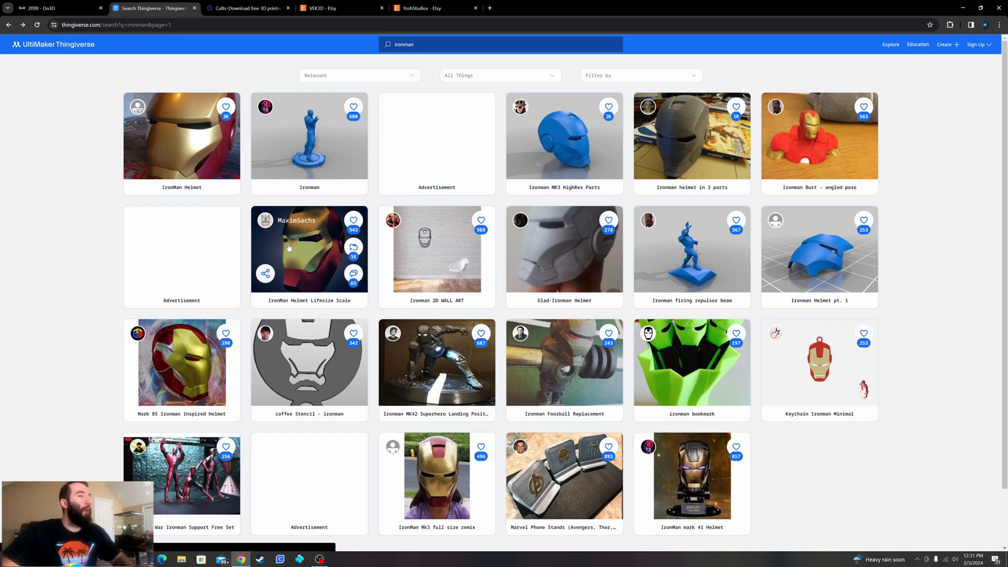
pyautogui.scroll(-2, 437, 282)
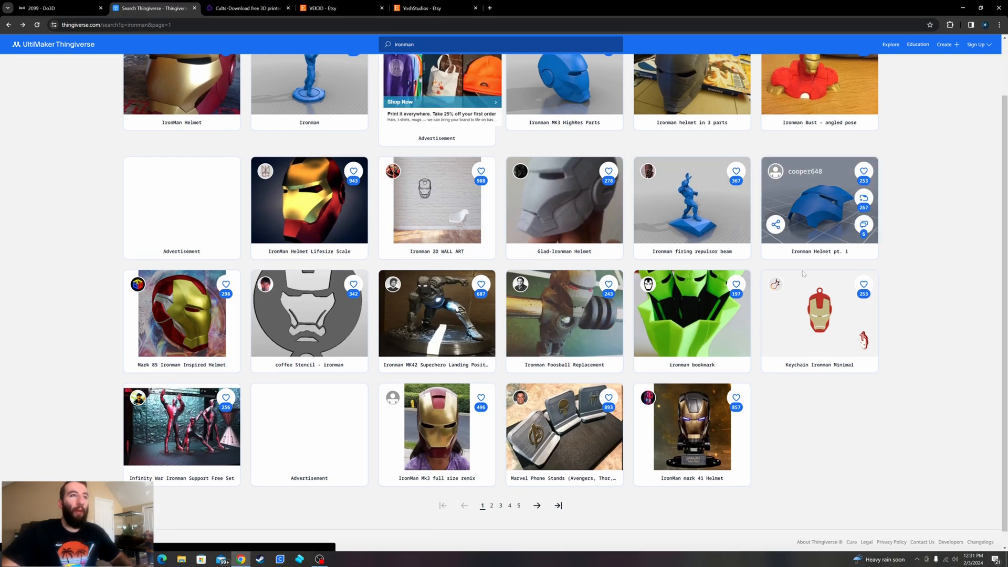
pyautogui.click(492, 506)
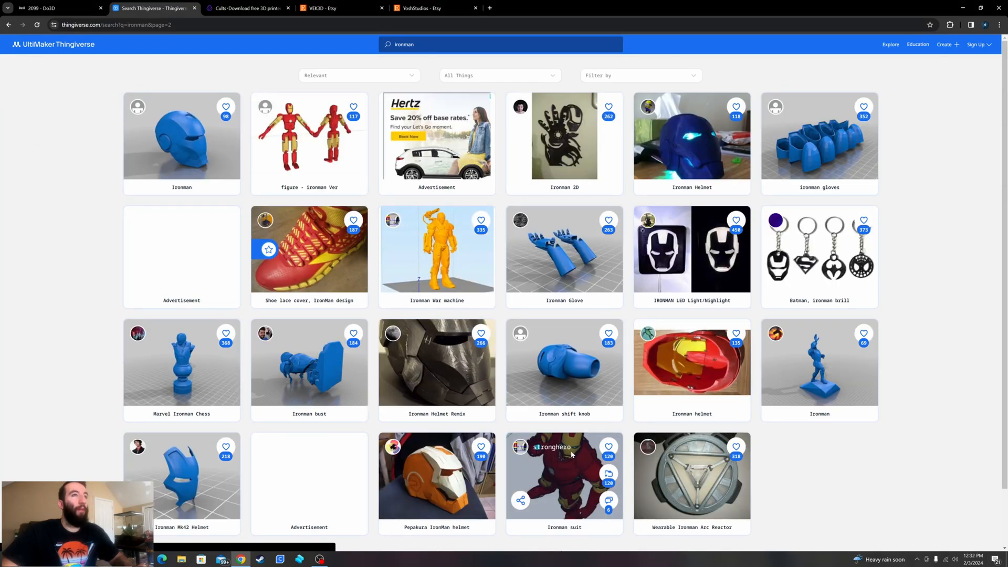
pyautogui.scroll(-2, 346, 306)
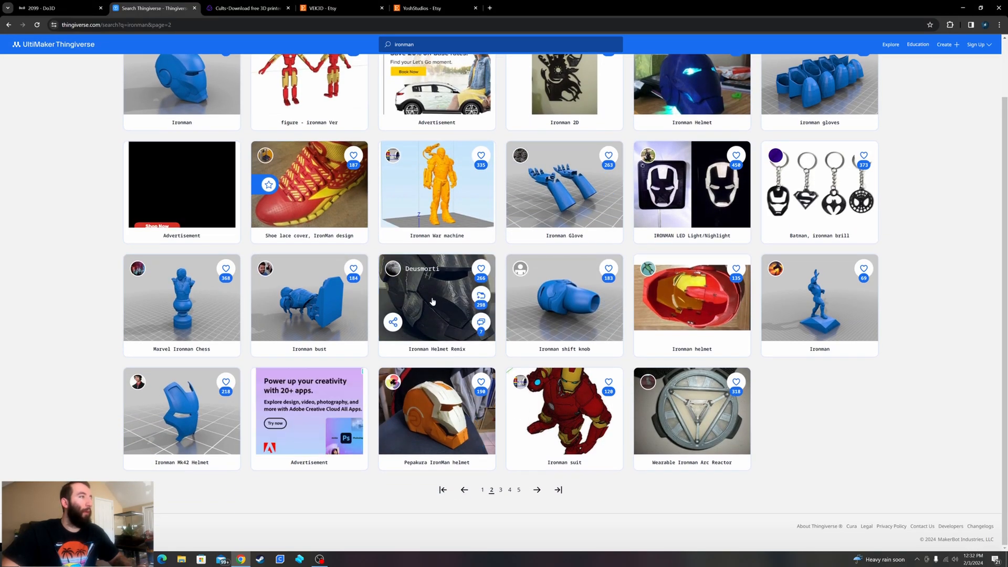
# - Open the Ironman Mk42 Helmet and view the previews of its helmet and face parts, comparing the solid and clean versions
pyautogui.click(189, 403)
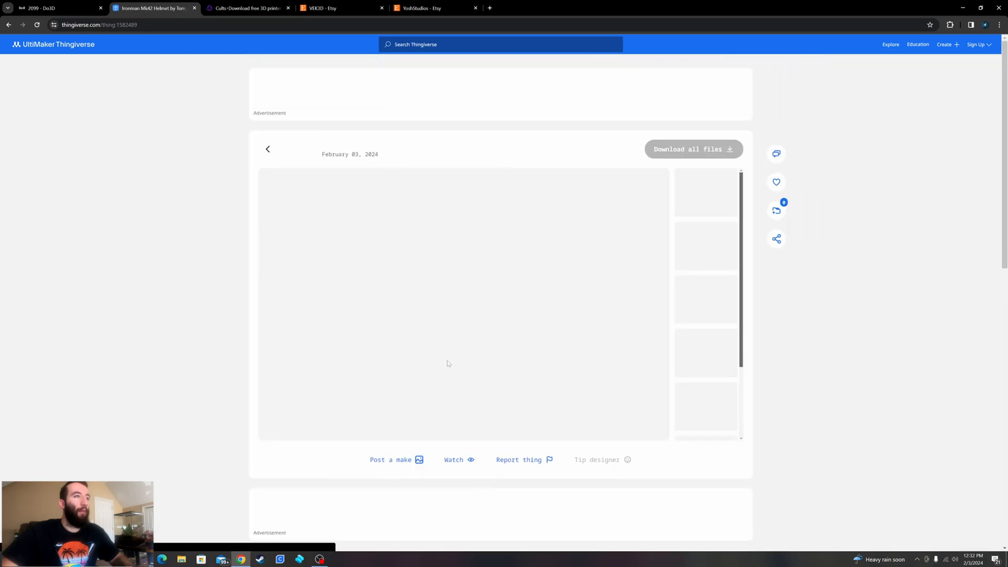
pyautogui.scroll(-1, 481, 323)
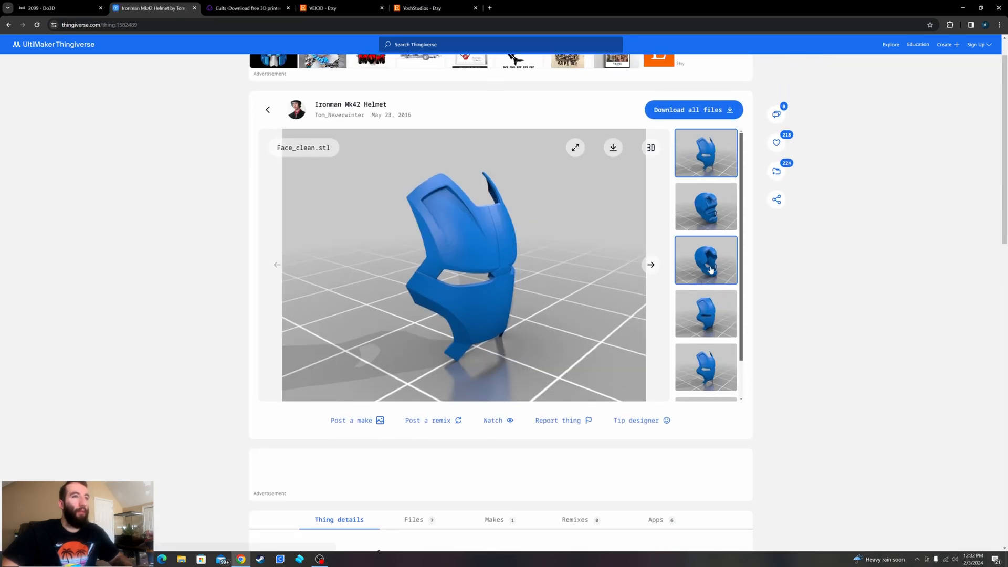
pyautogui.click(710, 271)
pyautogui.click(711, 217)
pyautogui.click(710, 311)
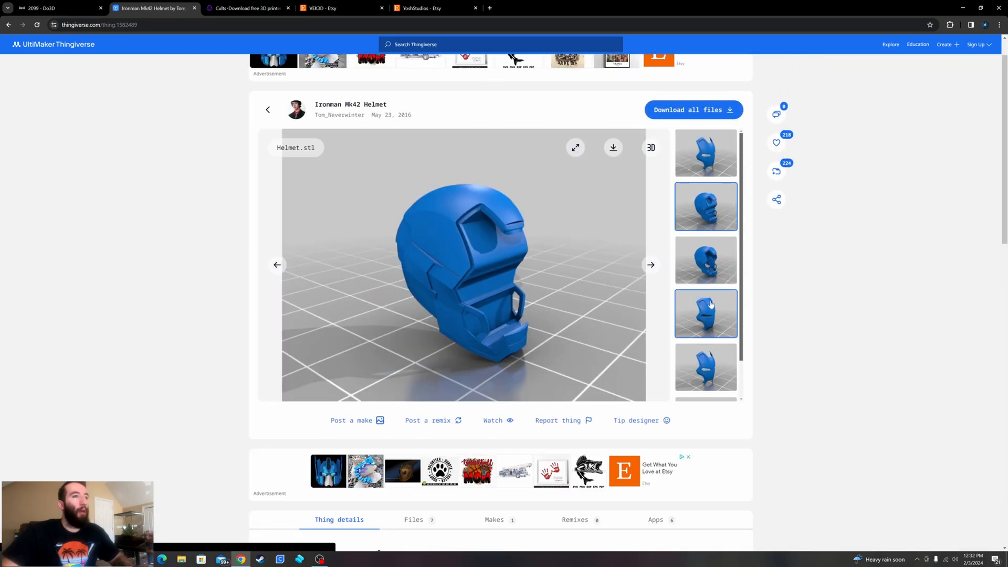
pyautogui.click(710, 363)
pyautogui.click(712, 252)
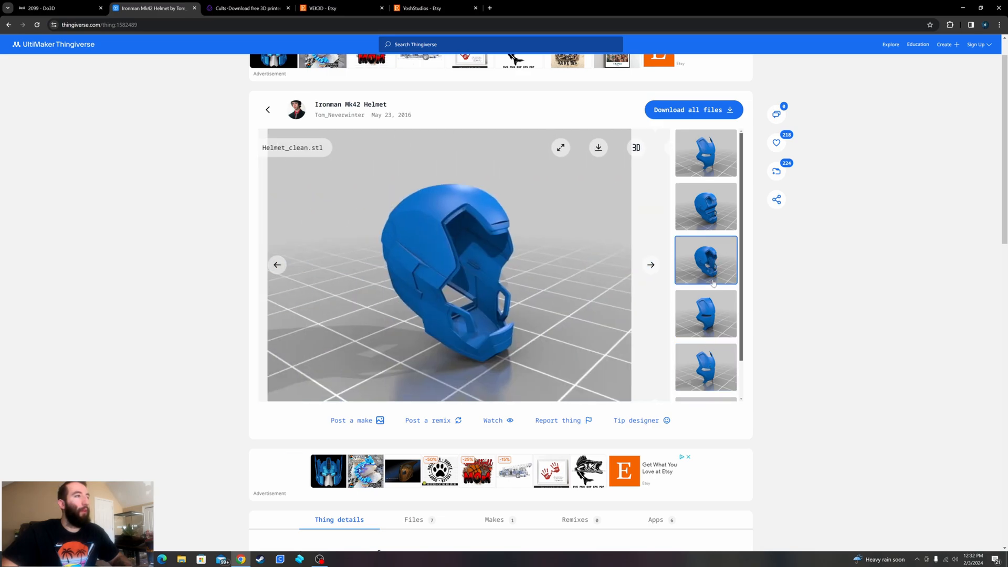
pyautogui.click(712, 219)
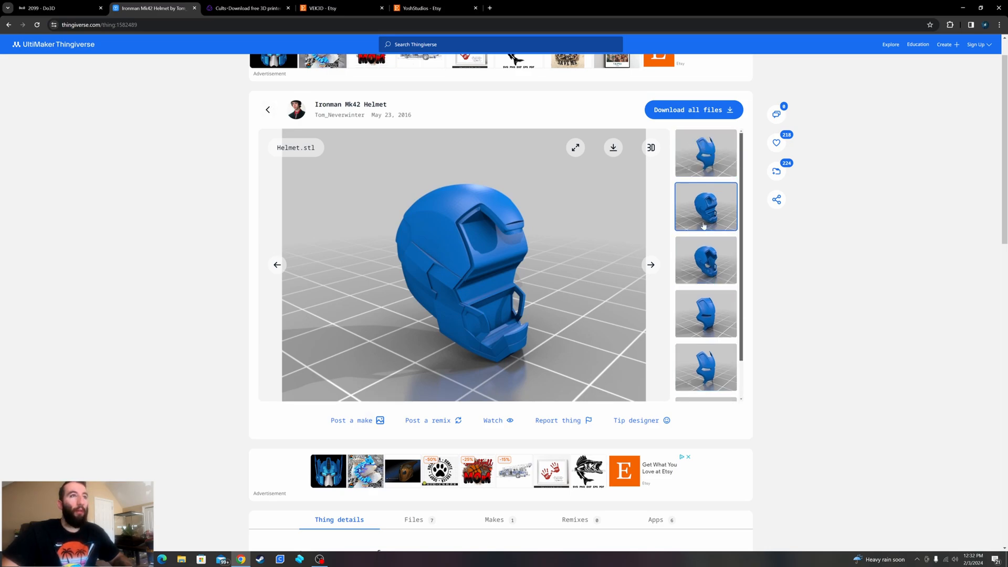
pyautogui.click(702, 164)
pyautogui.click(706, 213)
pyautogui.click(706, 262)
pyautogui.click(706, 309)
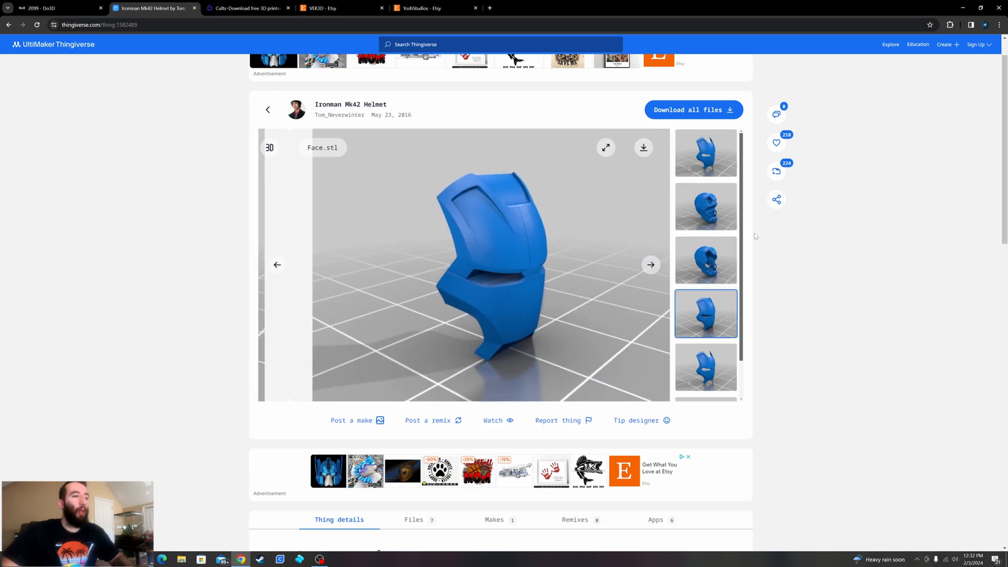
# - View the printed helmet photo among the Ironman Mk42 Helmet's community makes and return to the search results
pyautogui.scroll(-3, 426, 123)
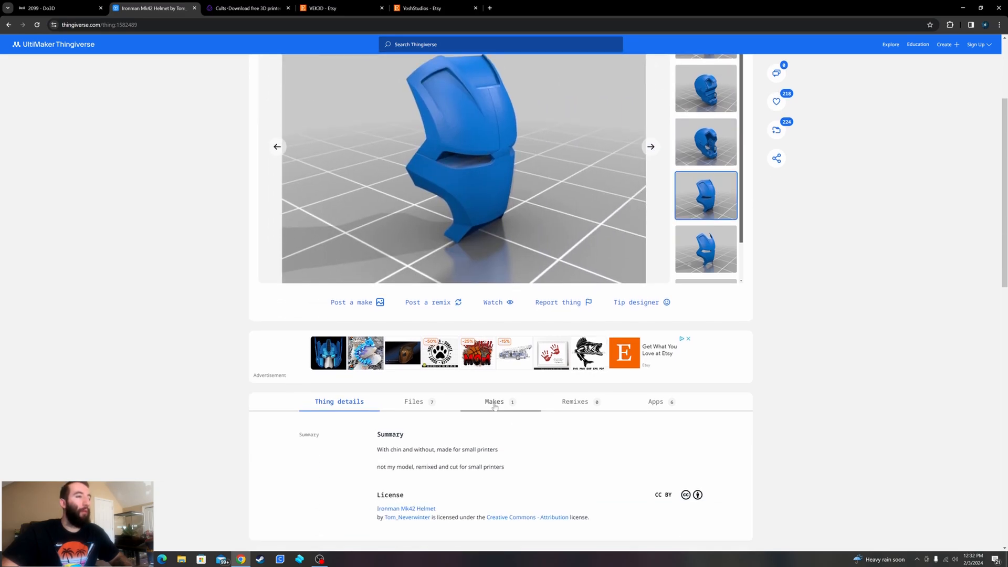
pyautogui.click(494, 401)
pyautogui.scroll(-3, 441, 431)
pyautogui.moveTo(399, 378)
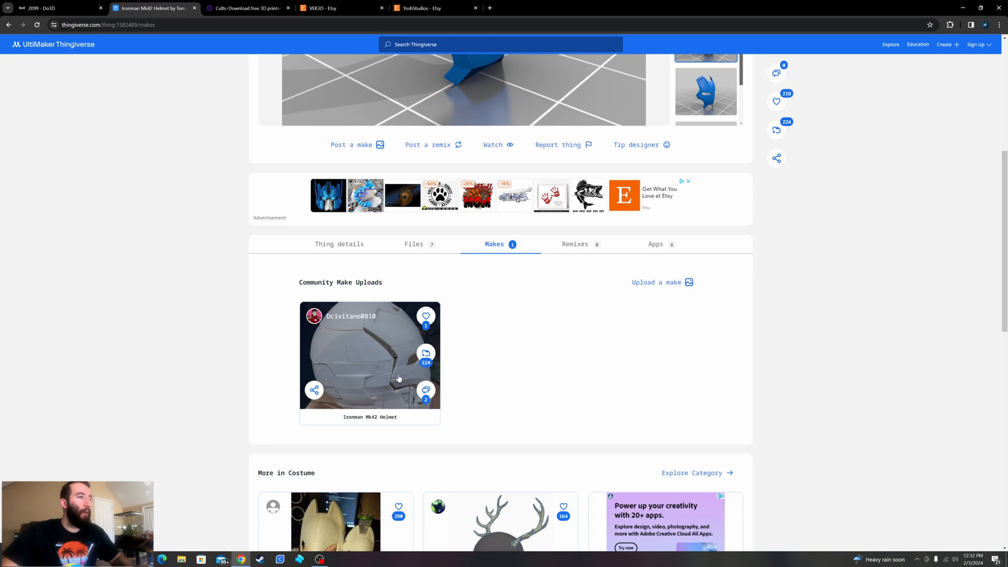
pyautogui.click(378, 349)
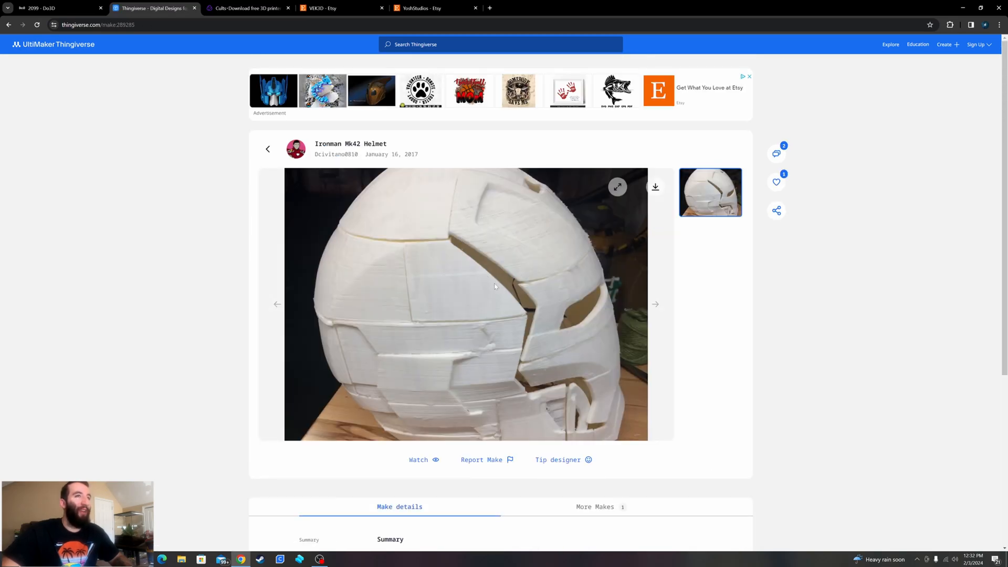
pyautogui.scroll(-3, 493, 287)
pyautogui.scroll(3, 493, 289)
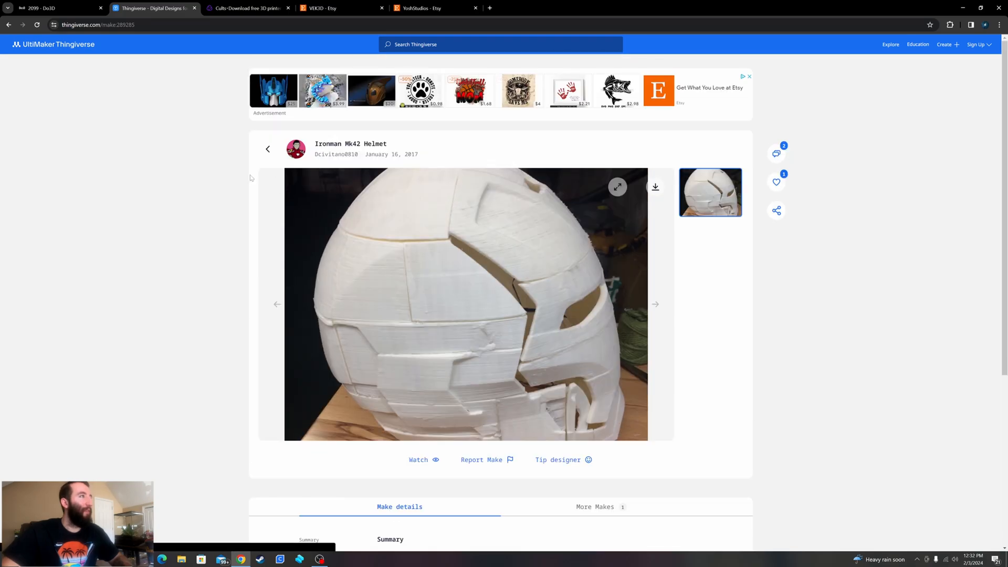
pyautogui.scroll(-3, 226, 136)
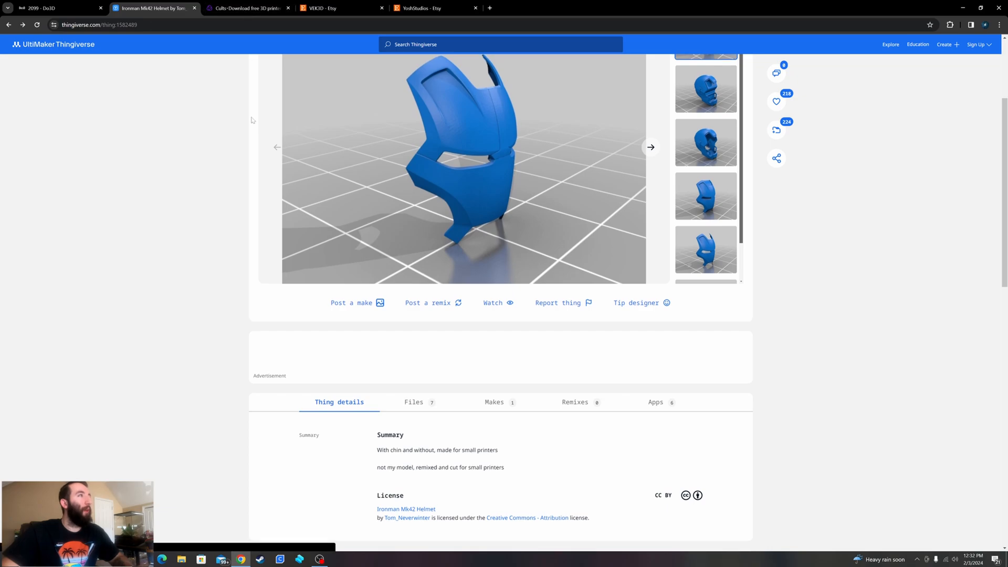
pyautogui.scroll(3, 278, 137)
pyautogui.click(268, 149)
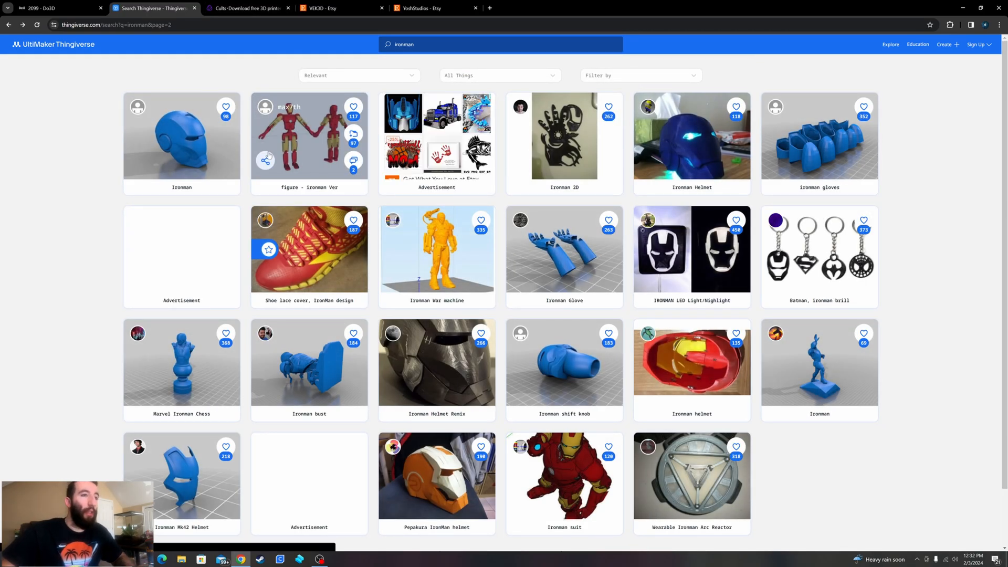
# - Switch to Cults, search it for "ironman helmet" and look over the resulting models
pyautogui.click(247, 8)
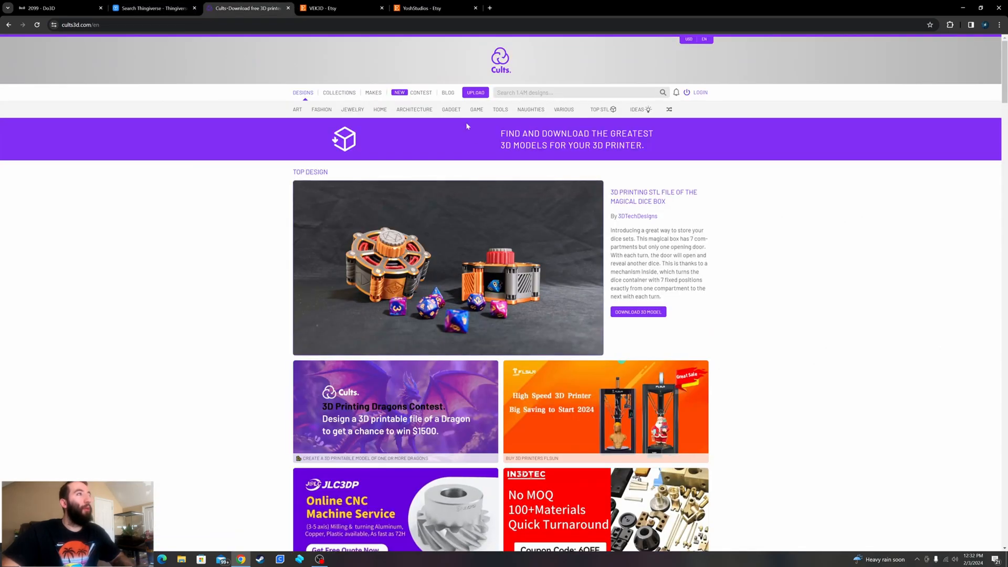
pyautogui.click(507, 95)
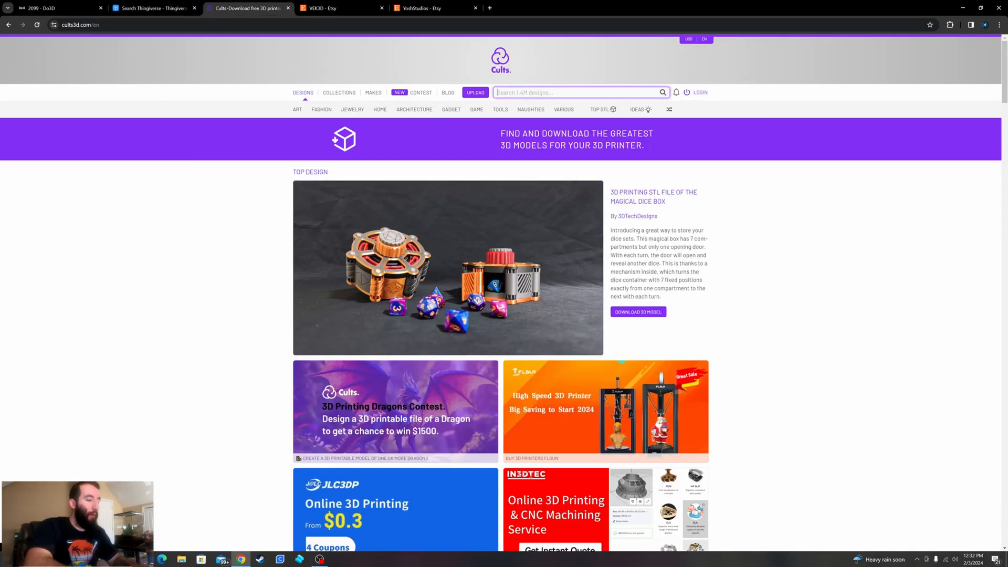
pyautogui.write('Ironman')
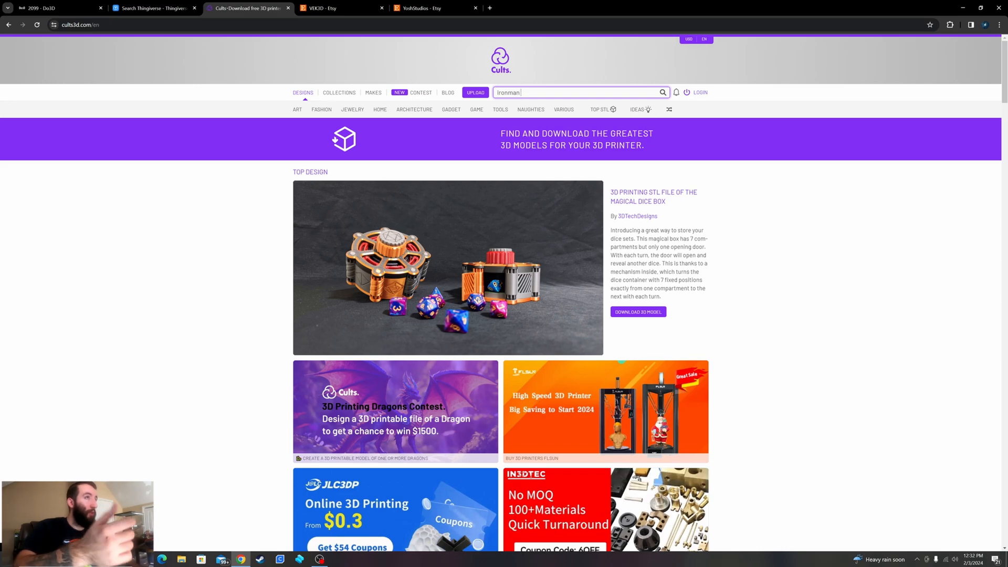
pyautogui.write(' helmet')
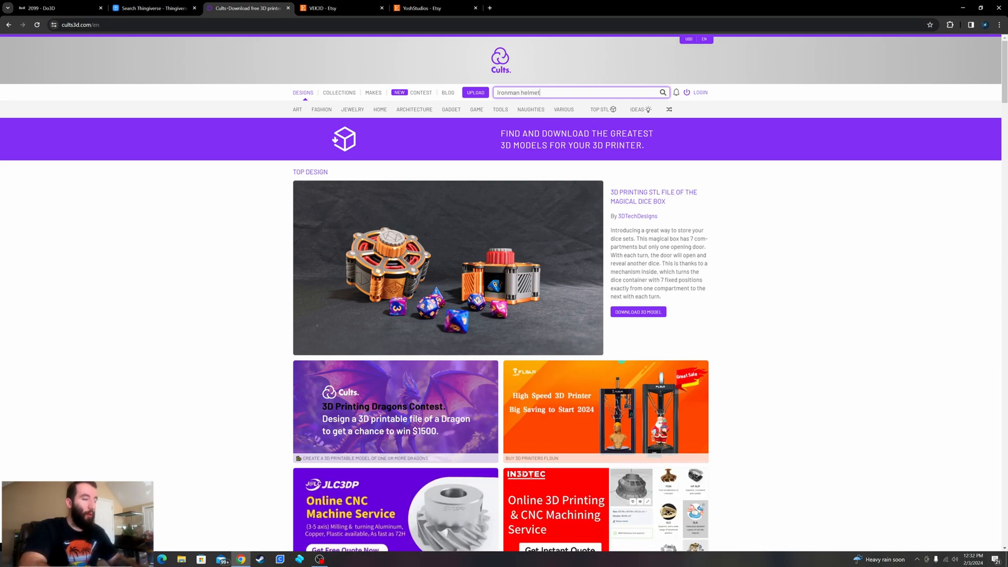
pyautogui.press('Return')
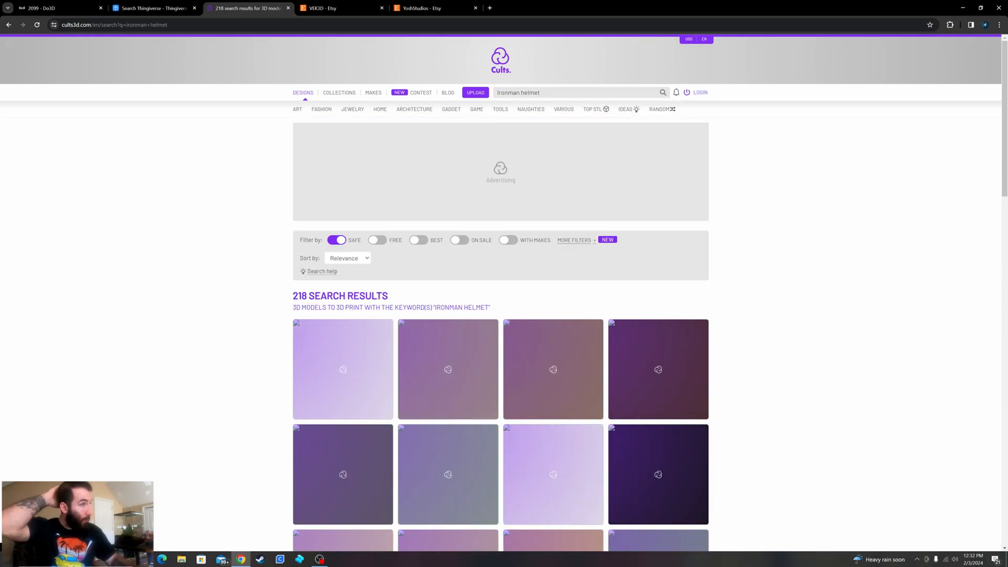
pyautogui.scroll(-2, 796, 231)
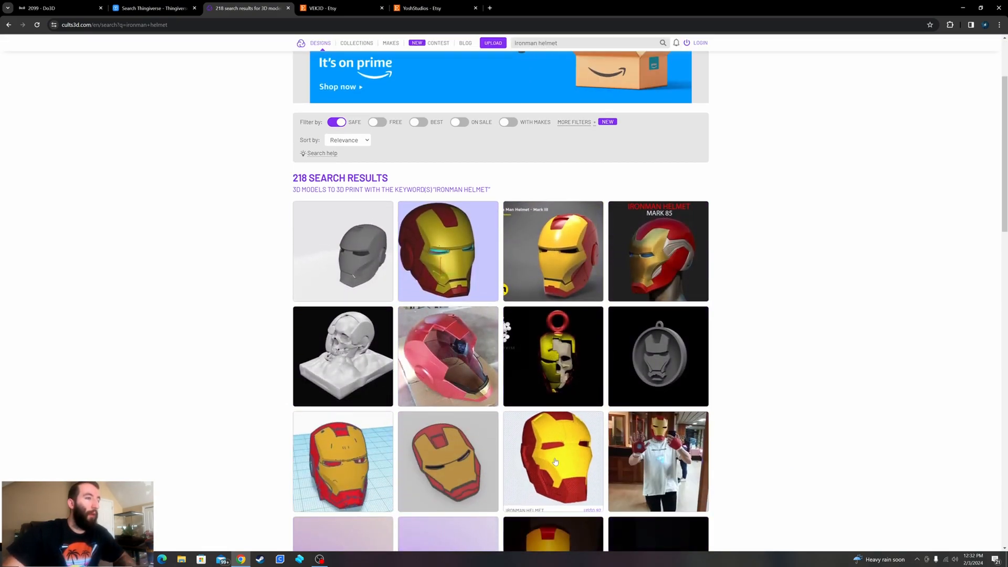
pyautogui.scroll(-1, 550, 443)
pyautogui.scroll(-4, 550, 442)
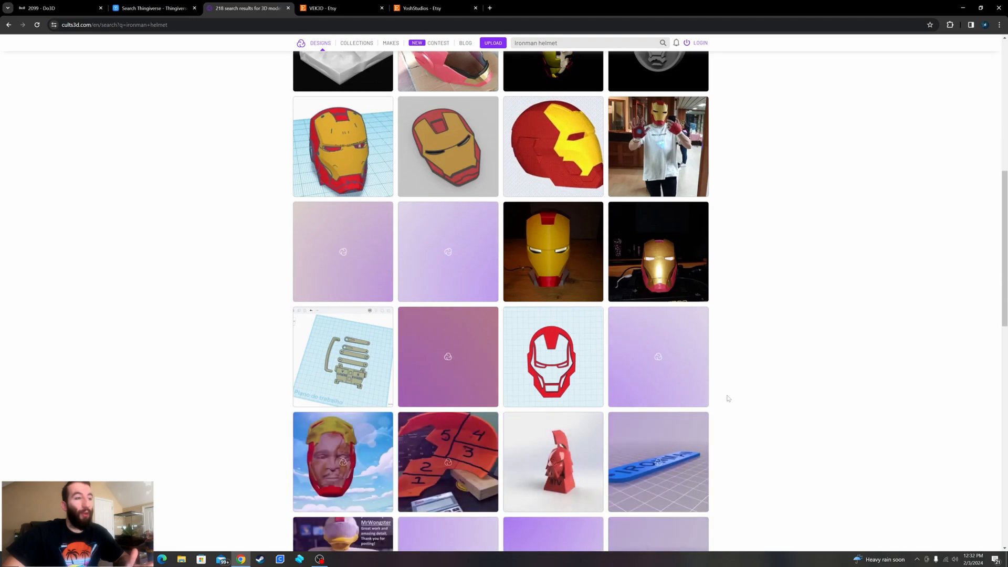
pyautogui.scroll(-3, 727, 398)
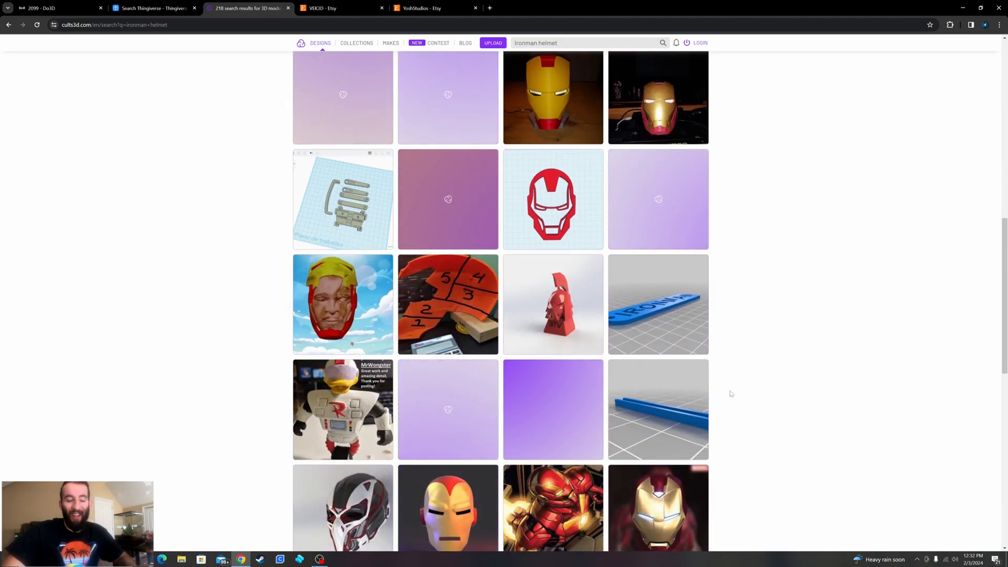
pyautogui.scroll(10, 728, 394)
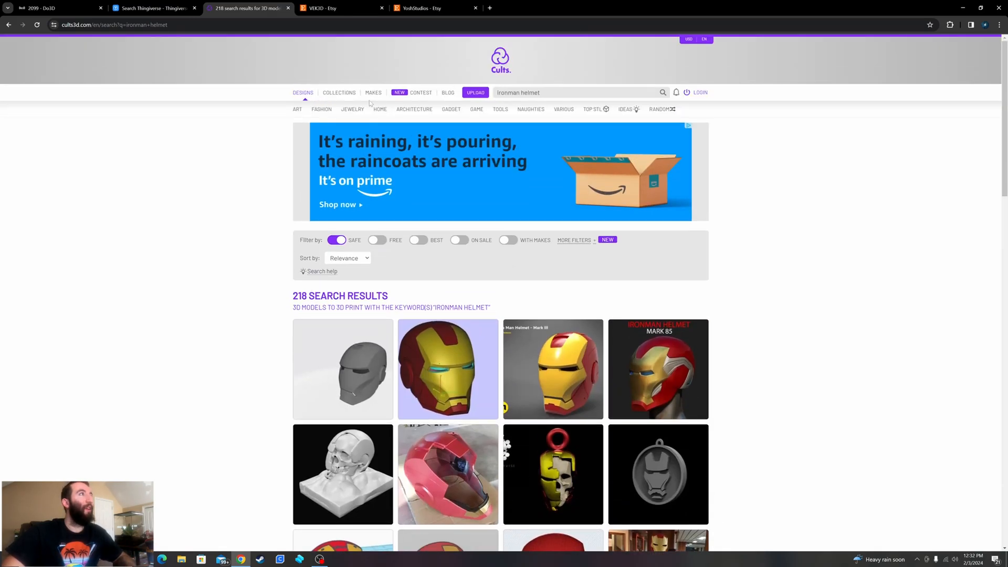
# - Revisit the Do3D 2099 results, and glance over the VEK3D and YoshStudios shops on Etsy
pyautogui.click(47, 7)
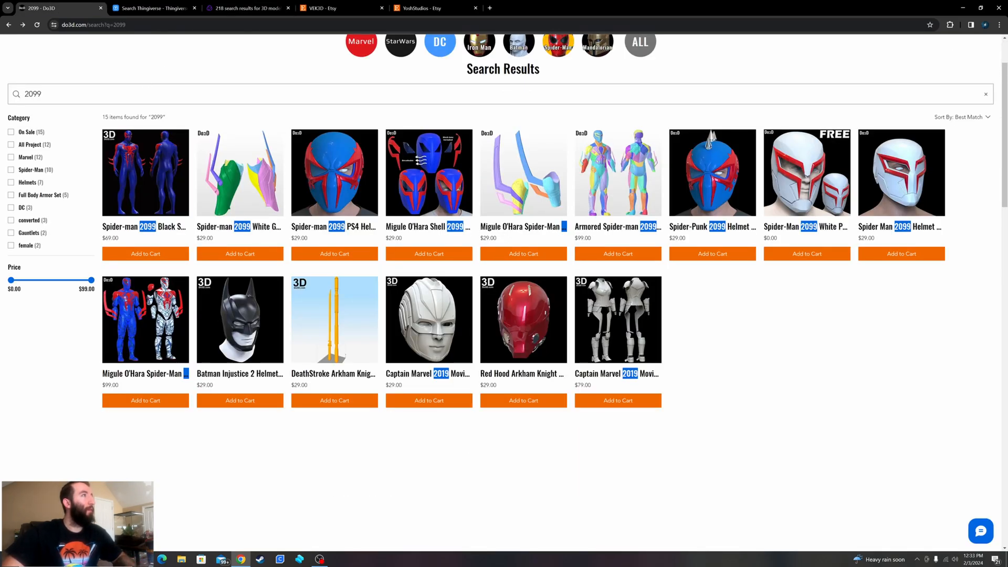
pyautogui.scroll(2, 424, 97)
pyautogui.click(330, 9)
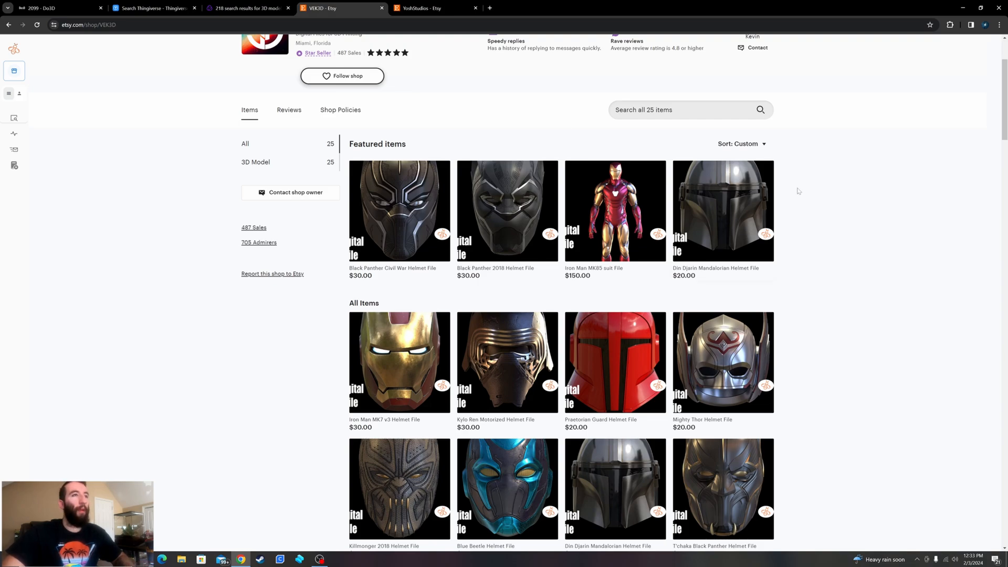
pyautogui.scroll(2, 452, 135)
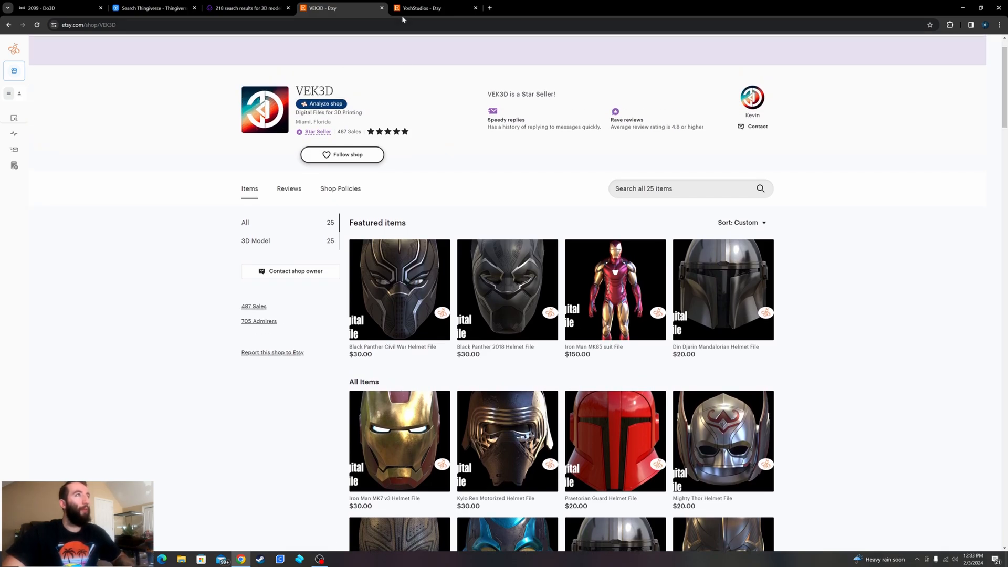
pyautogui.click(414, 9)
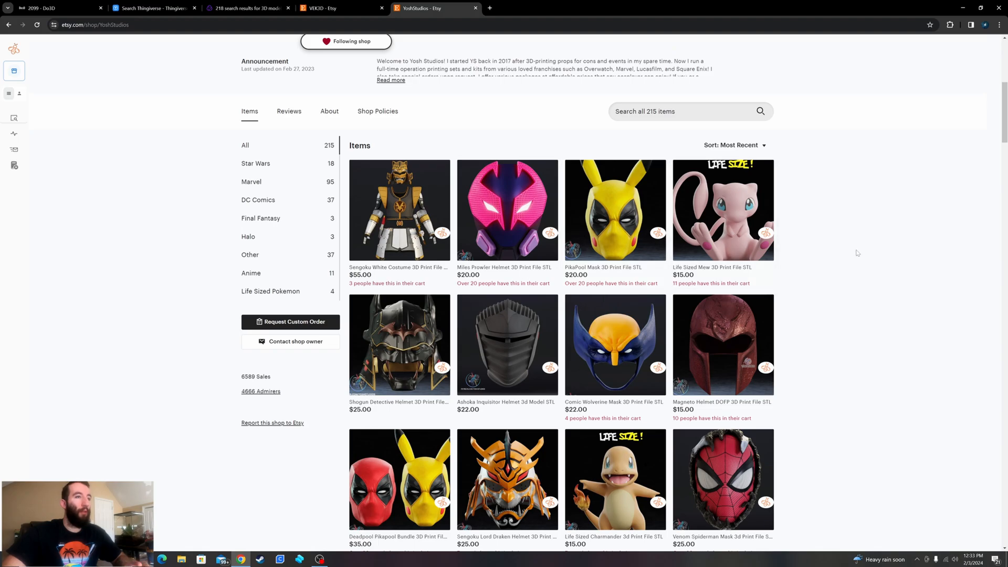
# - Look through all of the VEK3D shop's helmet files on Etsy and switch to the YoshStudios shop
pyautogui.click(351, 8)
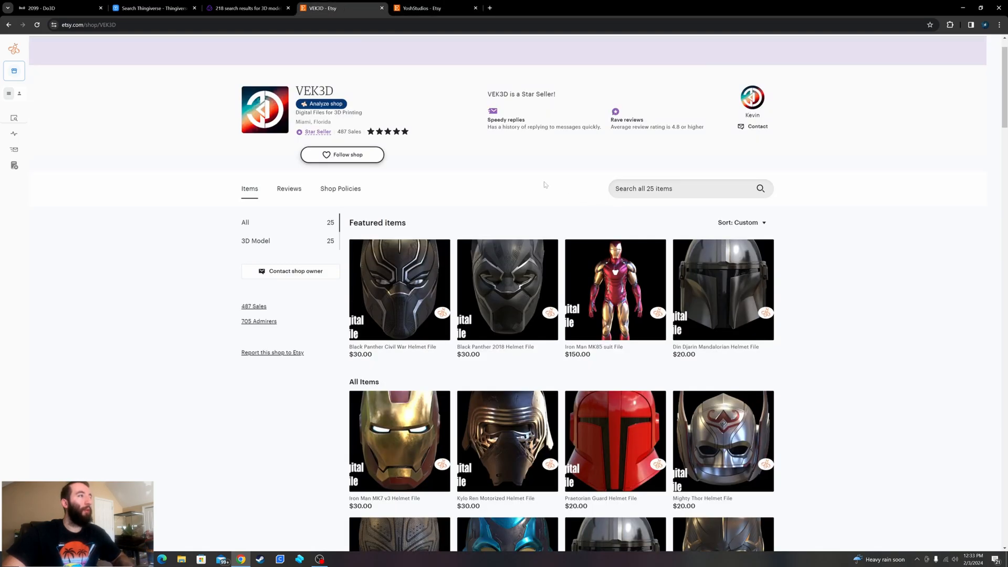
pyautogui.scroll(-10, 545, 185)
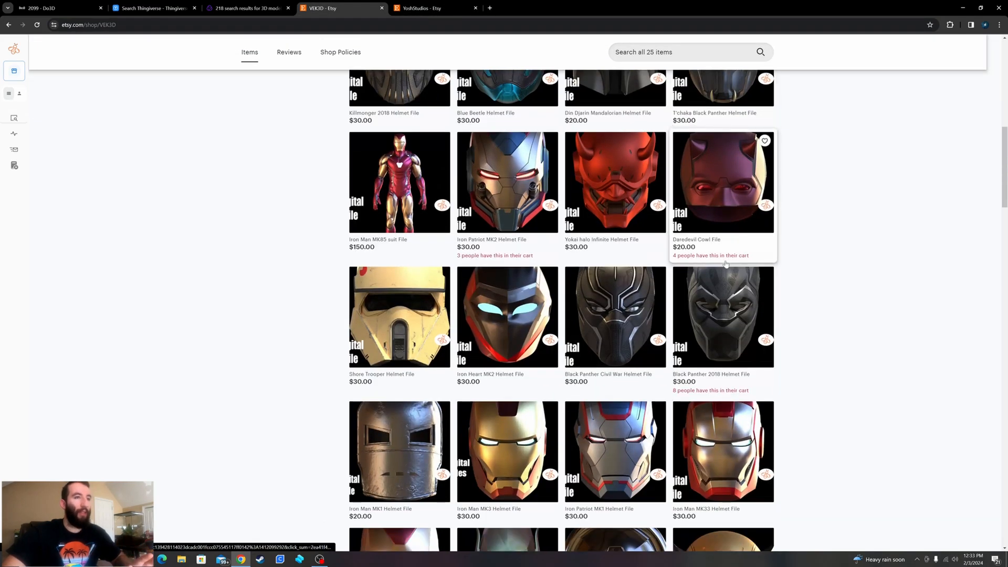
pyautogui.scroll(-4, 867, 292)
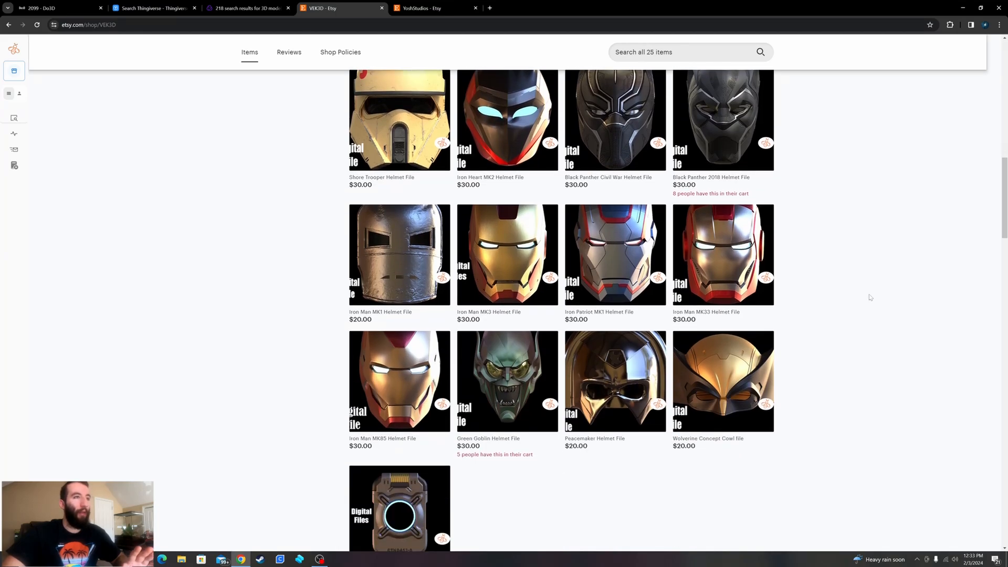
pyautogui.scroll(-5, 870, 297)
pyautogui.scroll(4, 868, 300)
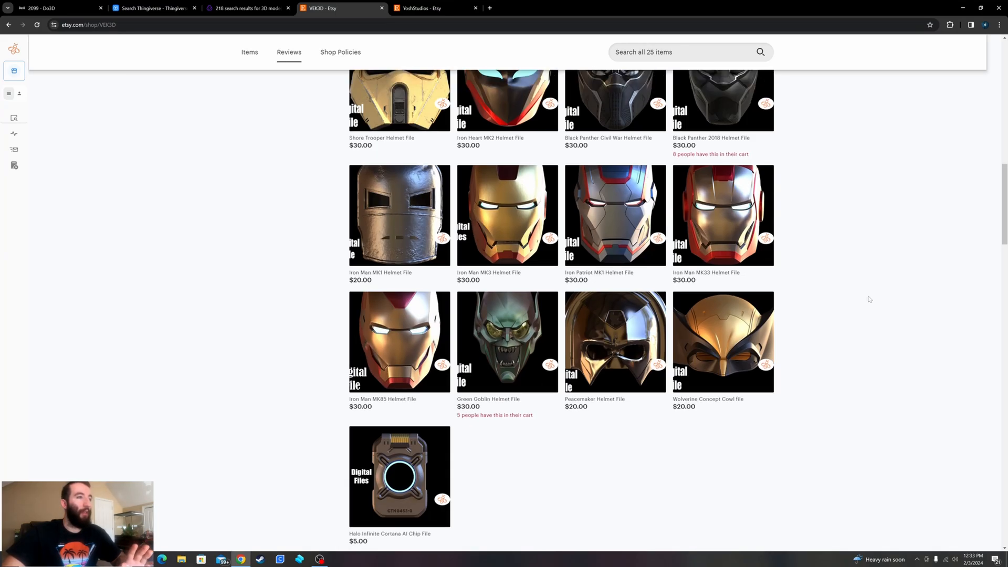
pyautogui.scroll(5, 868, 299)
pyautogui.scroll(4, 868, 304)
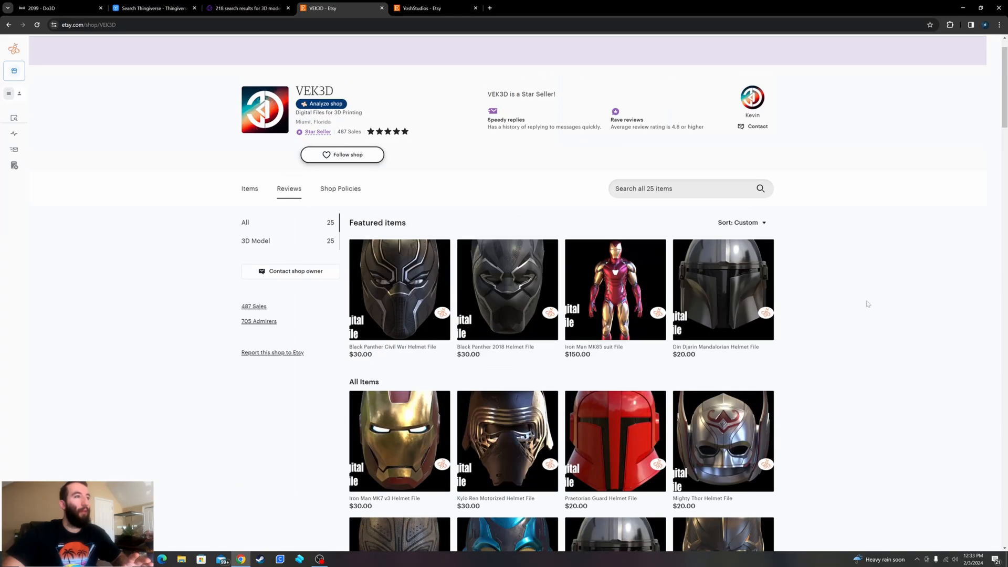
pyautogui.hotkey('ctrl', 'Tab')
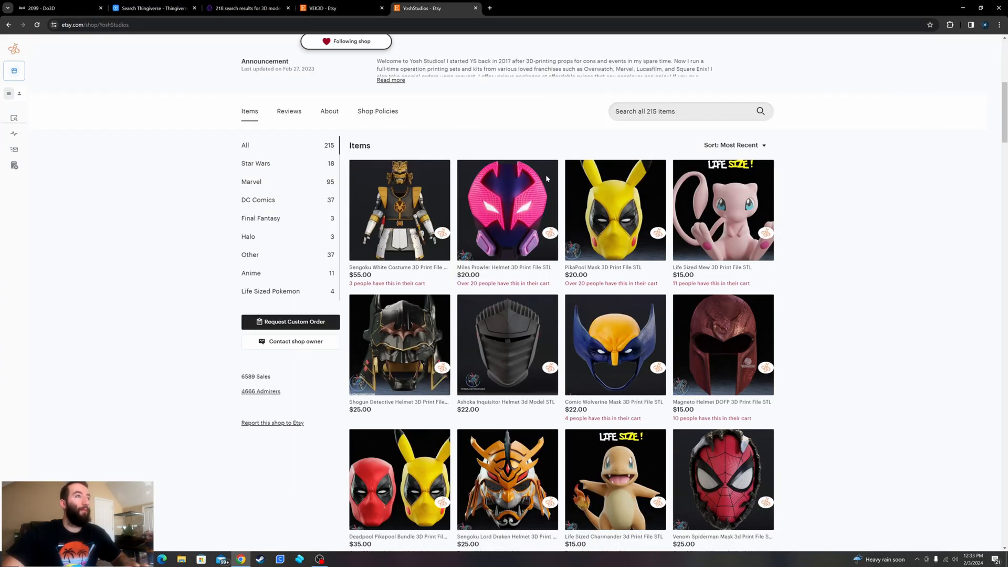
# - Look through the YoshStudios shop's most recent 3D print files and the second page of its Marvel section
pyautogui.scroll(-9, 731, 278)
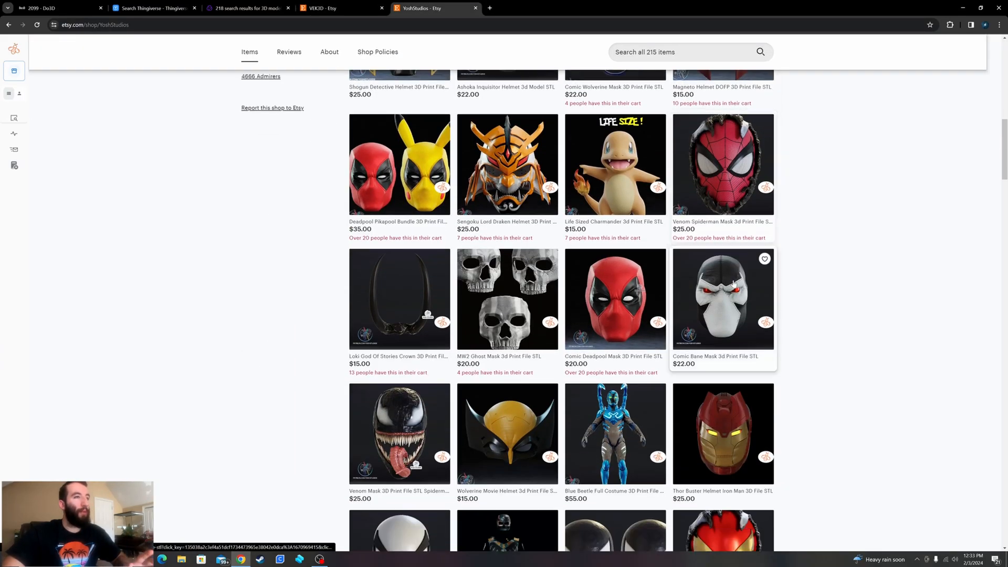
pyautogui.scroll(-3, 816, 320)
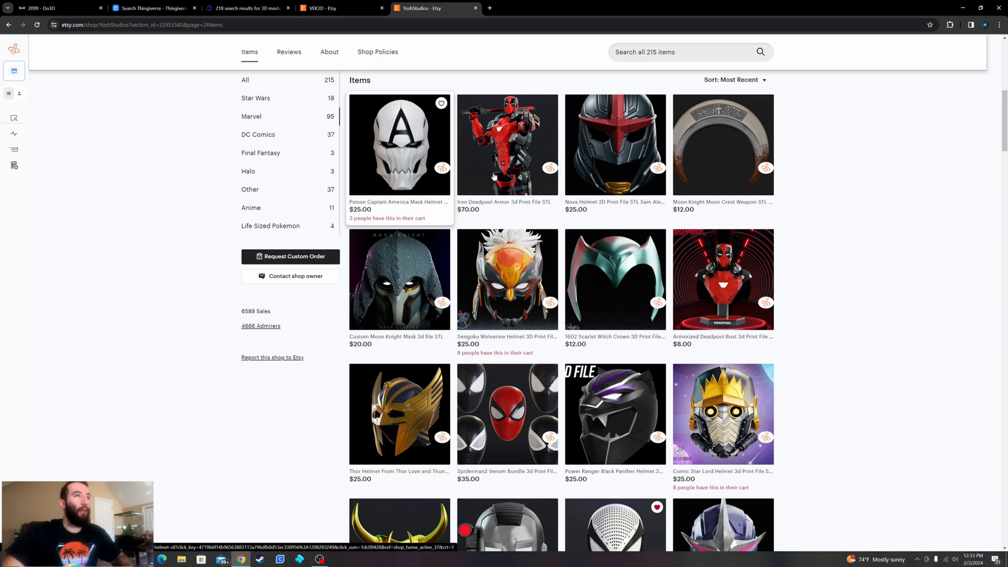
pyautogui.scroll(-3, 683, 191)
pyautogui.scroll(-4, 683, 191)
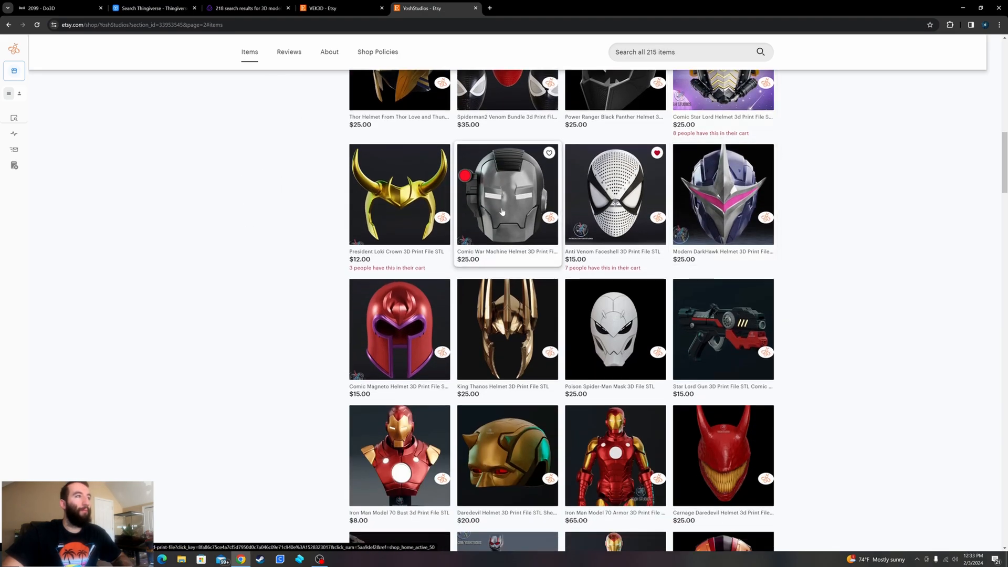
pyautogui.scroll(2, 513, 198)
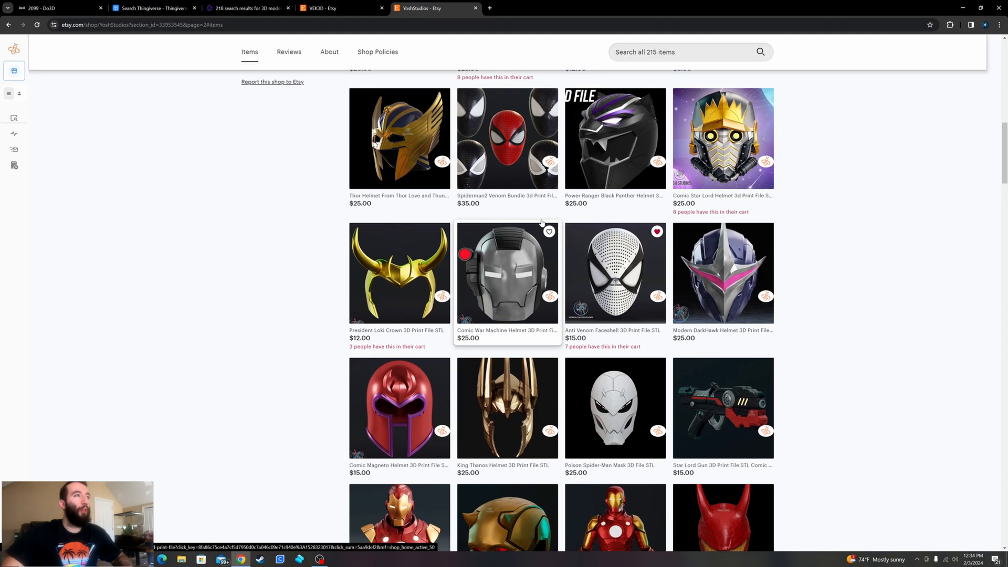
pyautogui.scroll(-3, 623, 160)
pyautogui.scroll(-3, 623, 159)
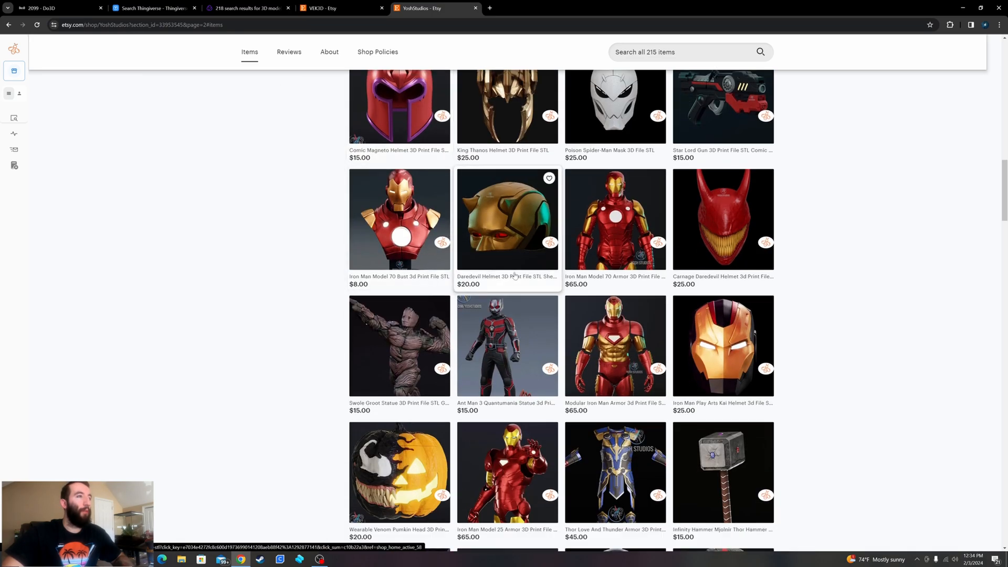
pyautogui.scroll(-4, 729, 235)
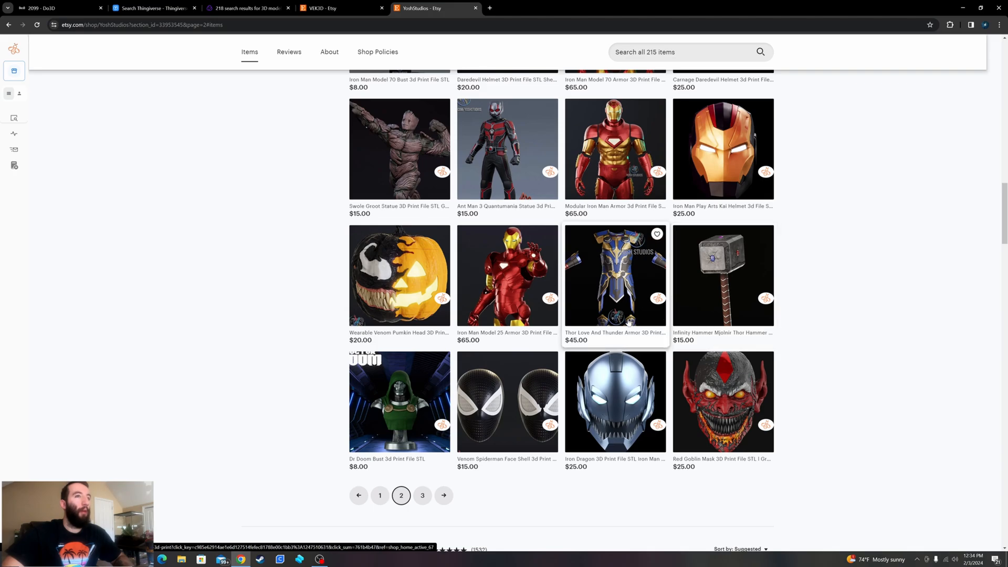
pyautogui.scroll(-2, 422, 341)
# - Open page 3 of the YoshStudios Marvel section and look through its helmet and armor files
pyautogui.click(422, 394)
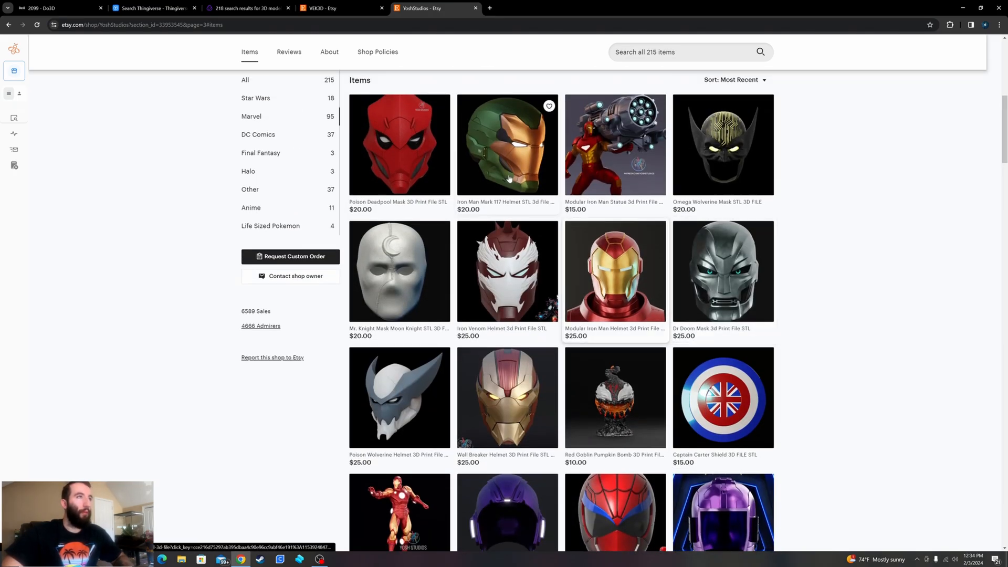
pyautogui.scroll(-2, 524, 181)
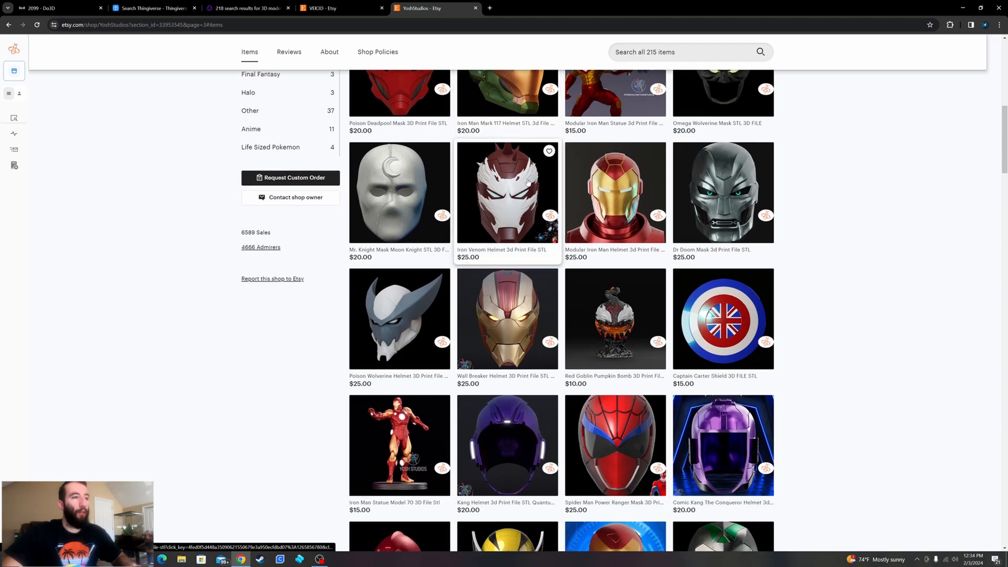
pyautogui.scroll(-6, 525, 182)
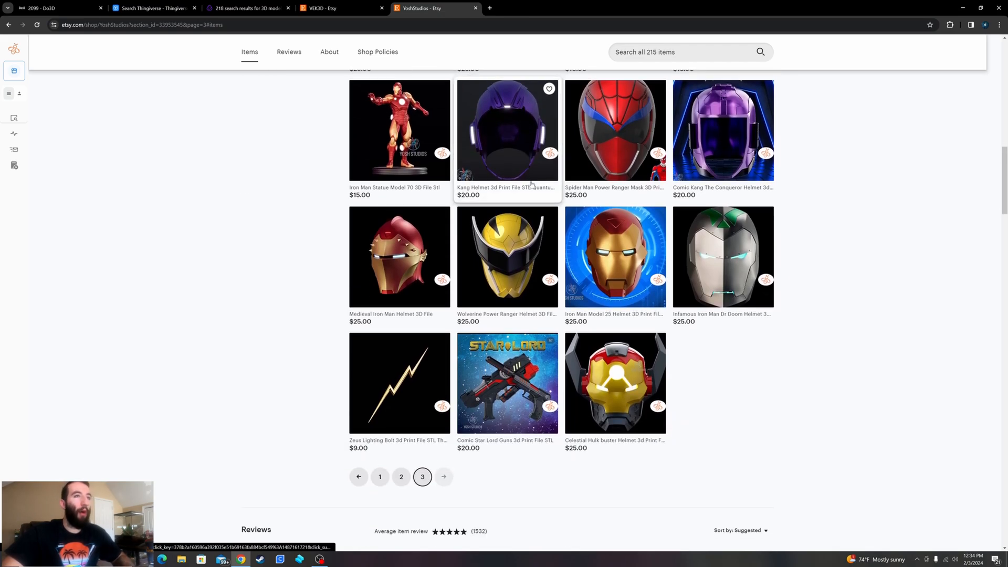
pyautogui.scroll(2, 529, 183)
pyautogui.scroll(8, 531, 187)
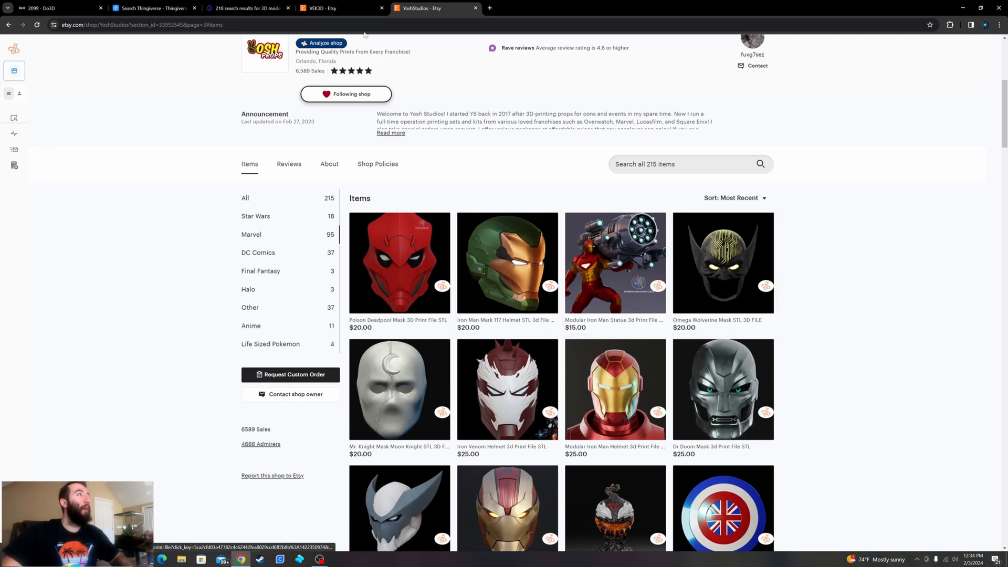
# - Return to the Do3D site, open its home page and glance over the featured models
pyautogui.click(69, 9)
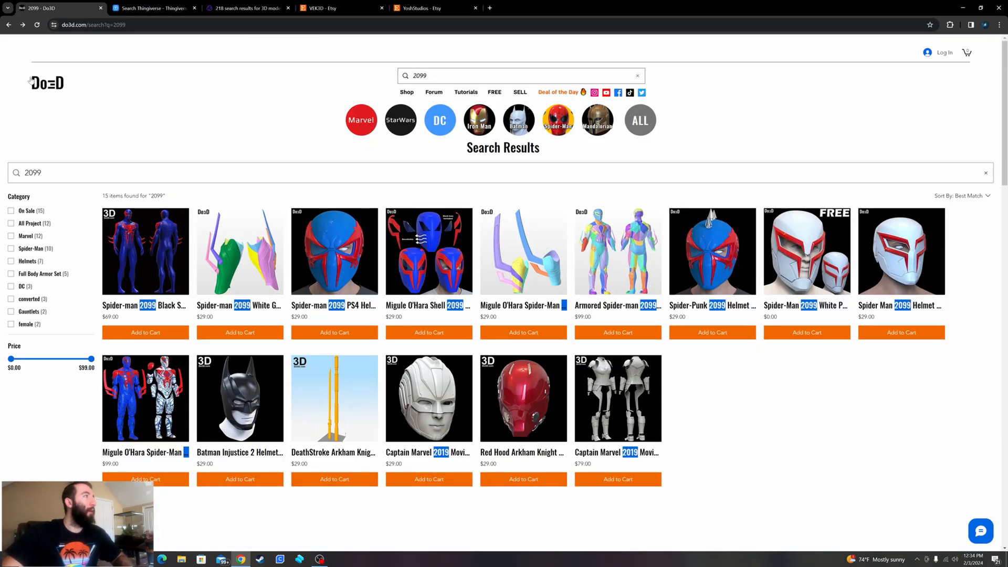
pyautogui.click(59, 87)
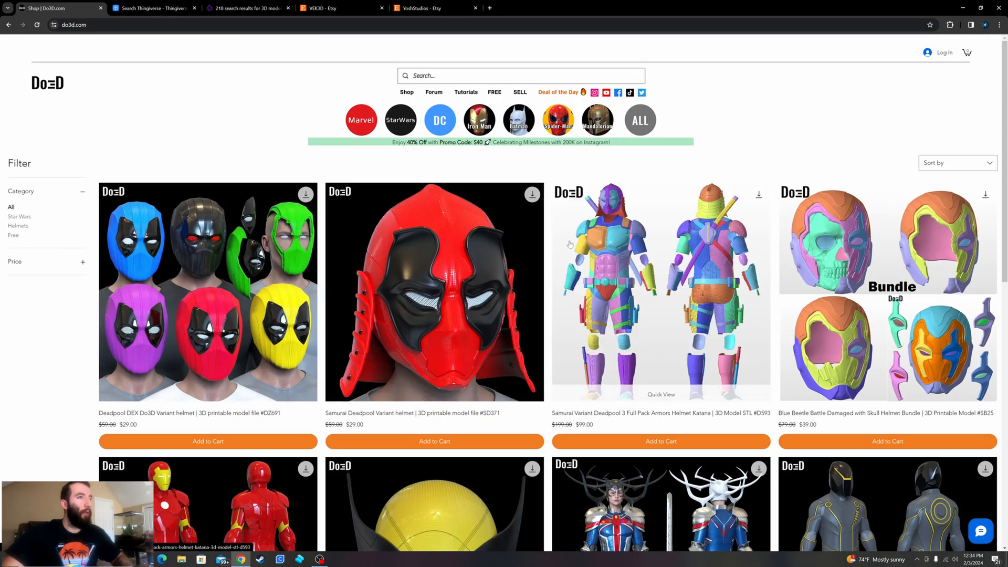
pyautogui.scroll(-4, 761, 127)
pyautogui.scroll(4, 760, 127)
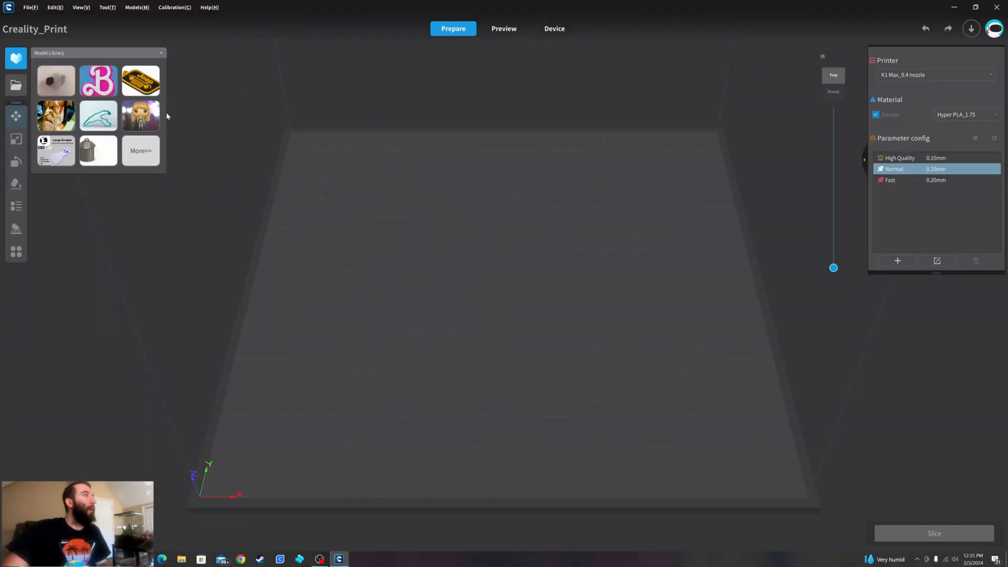
# - In Creality Print, import the "main helmet spider man 2099 white from do3d" model from the "spiderman 2099 ps5" folder
pyautogui.click(16, 85)
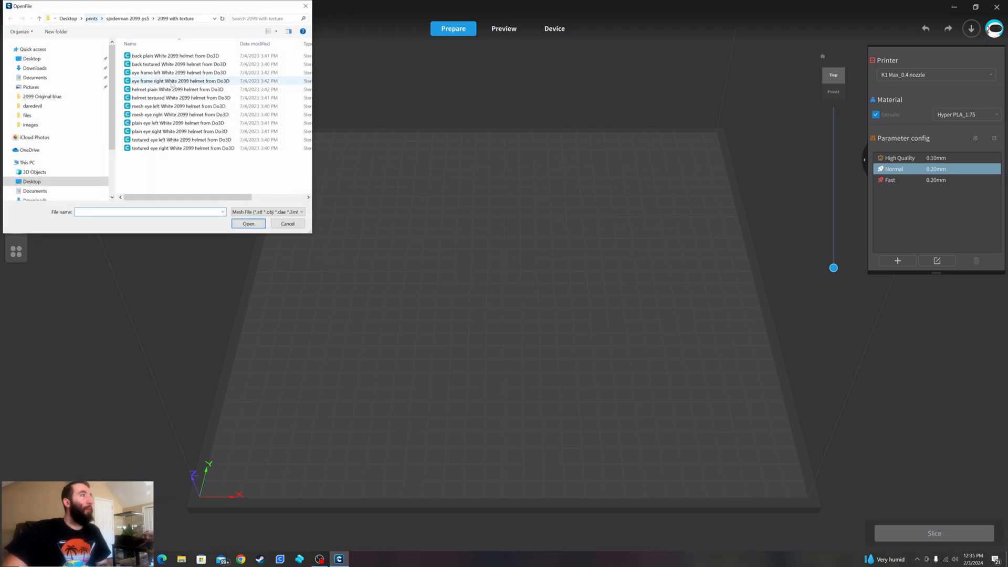
pyautogui.click(128, 18)
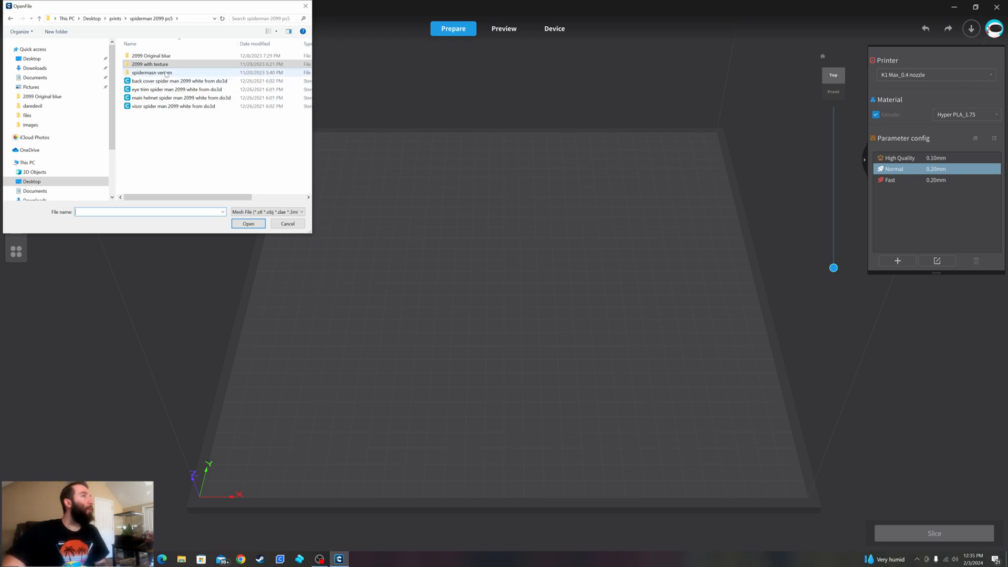
pyautogui.click(178, 99)
pyautogui.doubleClick(177, 98)
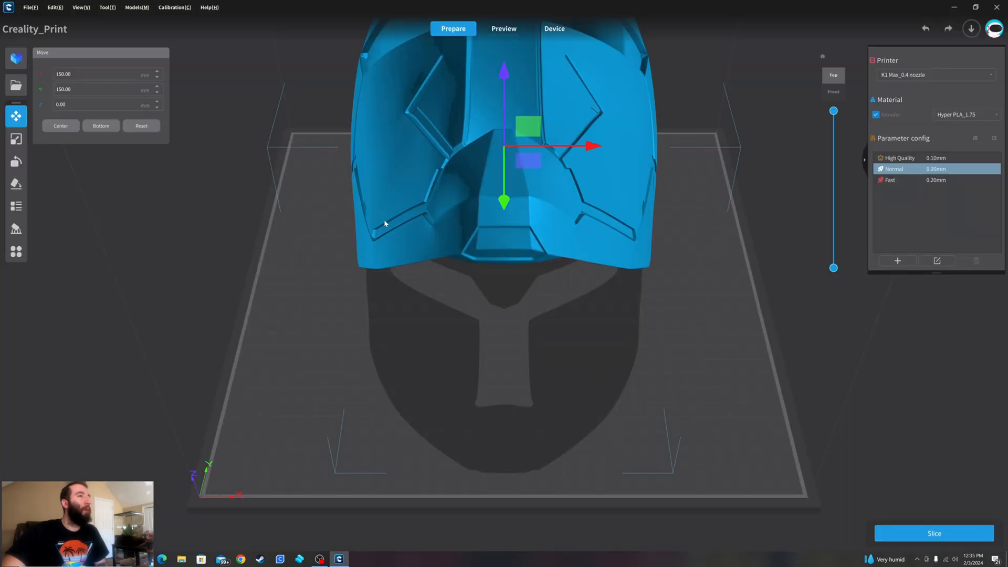
# - Rotate the imported helmet by +45° about the X axis and check its orientation on the build plate
pyautogui.moveTo(618, 313); pyautogui.dragTo(648, 293, button='right')
pyautogui.scroll(-5, 555, 226)
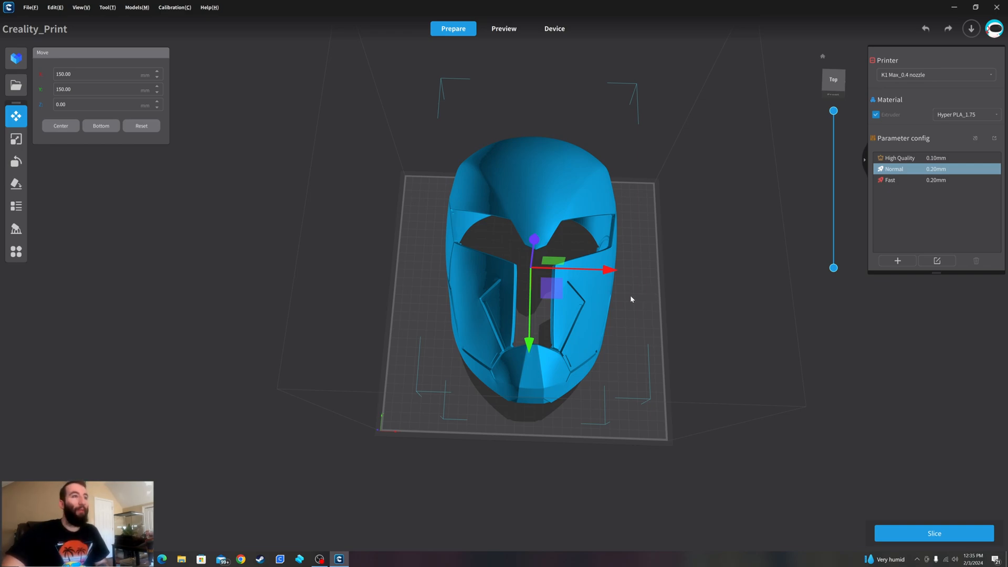
pyautogui.moveTo(631, 303); pyautogui.dragTo(634, 264, button='middle')
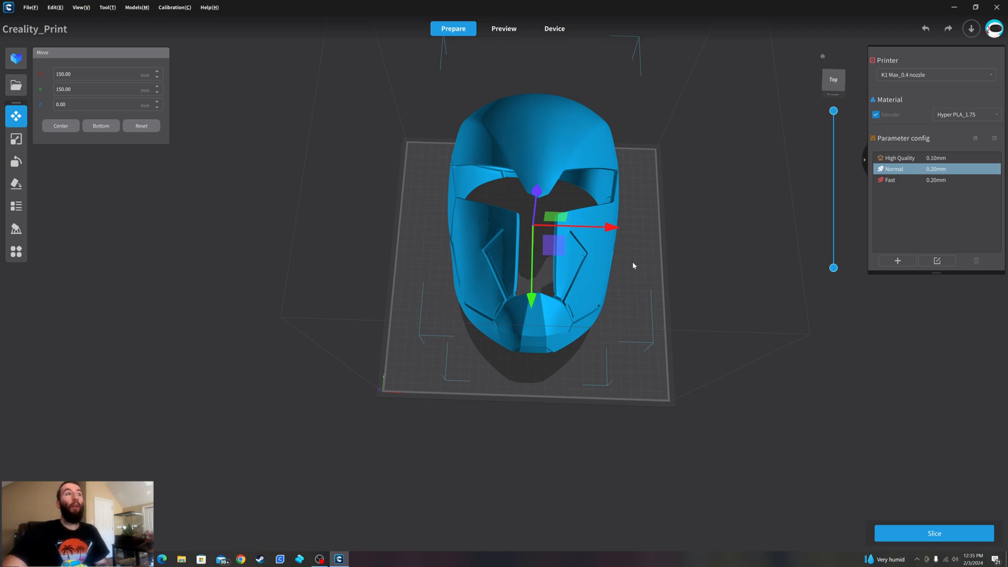
pyautogui.moveTo(637, 276); pyautogui.dragTo(420, 252, button='right')
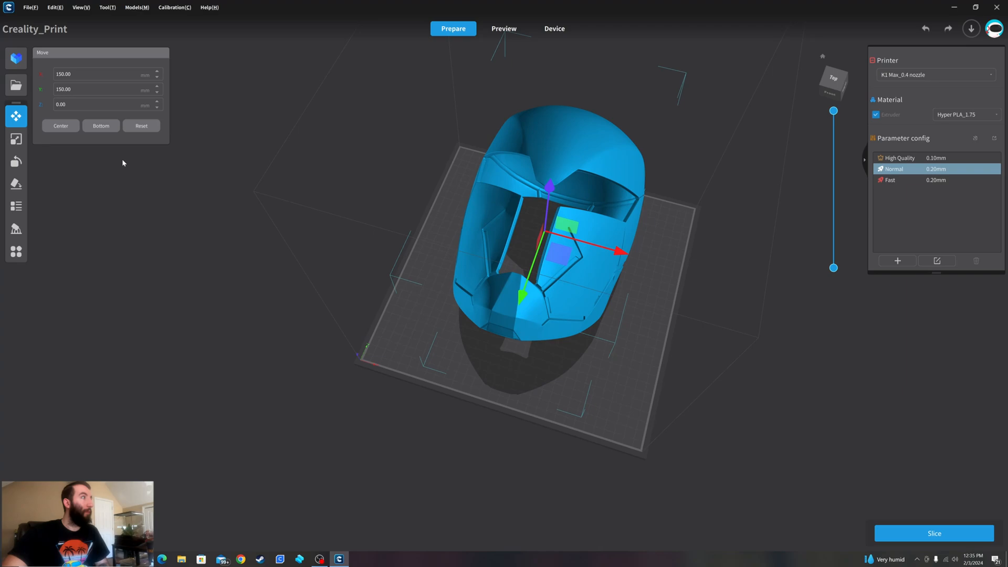
pyautogui.click(17, 166)
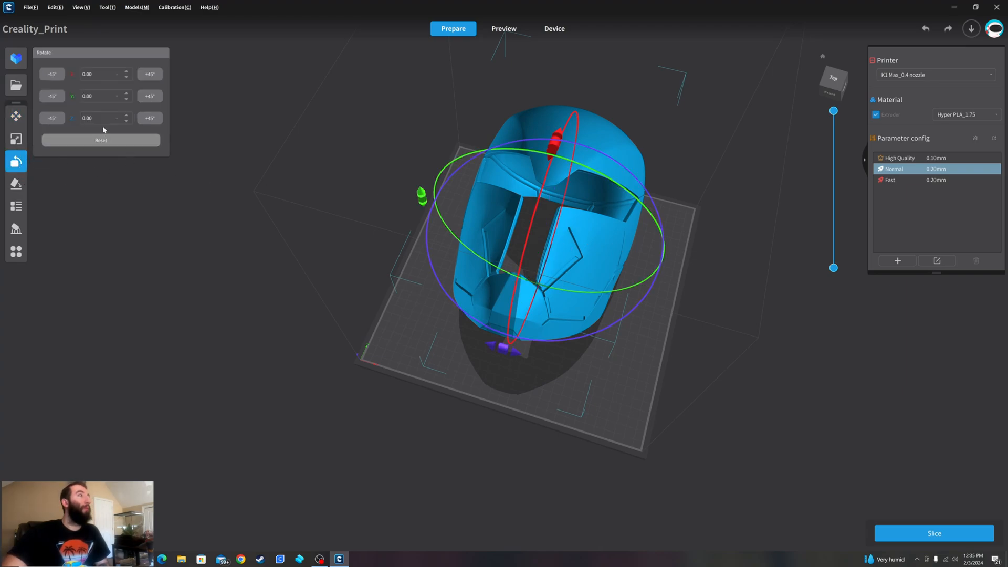
pyautogui.click(157, 80)
pyautogui.moveTo(311, 228); pyautogui.dragTo(237, 194, button='right')
pyautogui.moveTo(475, 325); pyautogui.dragTo(427, 301, button='right')
pyautogui.click(690, 326)
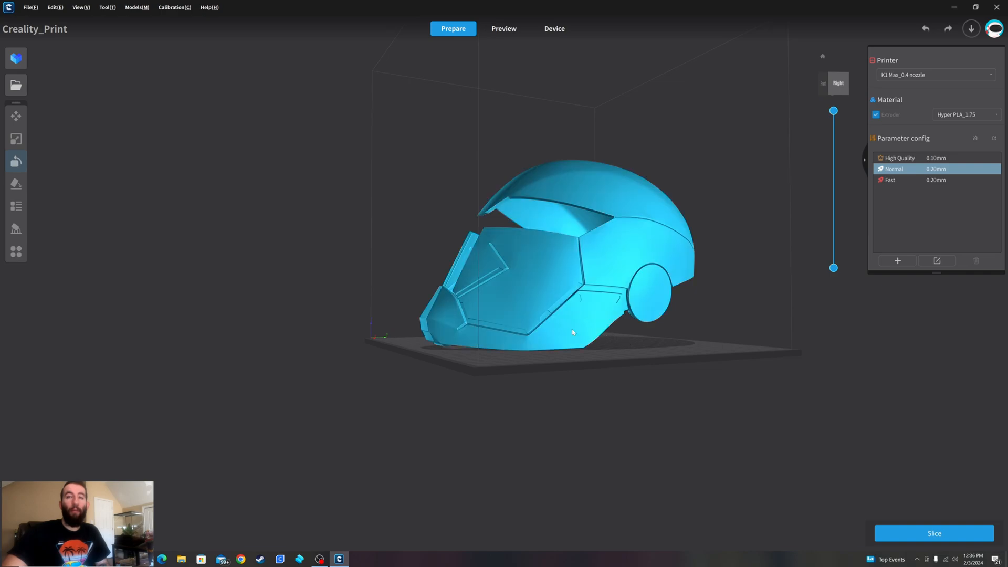
# - Rotate the helmet about the Z axis to about 42.74° so it lies diagonally across the build plate
pyautogui.moveTo(576, 339); pyautogui.dragTo(761, 385, button='right')
pyautogui.moveTo(600, 361); pyautogui.dragTo(816, 373, button='right')
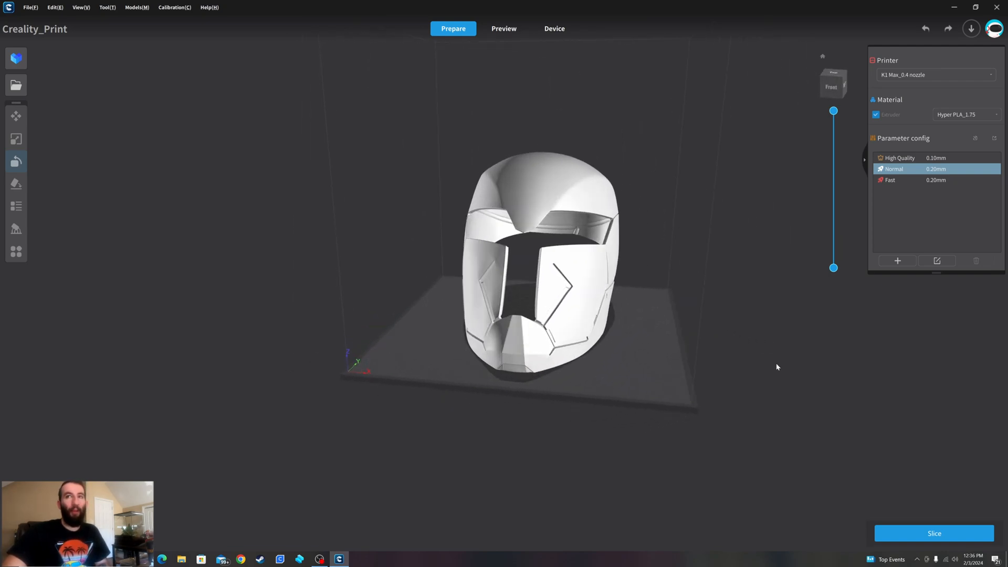
pyautogui.click(493, 185)
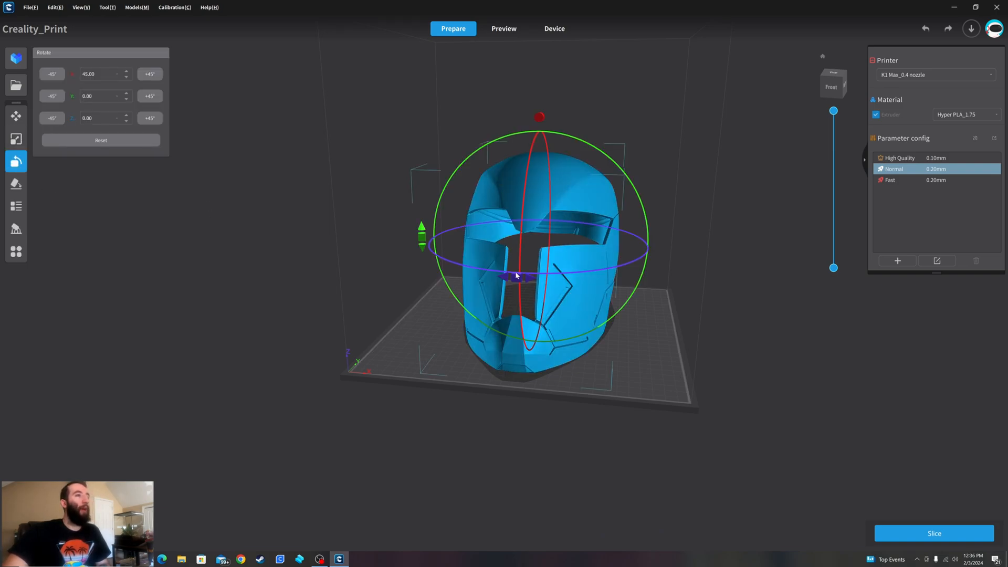
pyautogui.moveTo(517, 281); pyautogui.dragTo(620, 290)
pyautogui.click(434, 360)
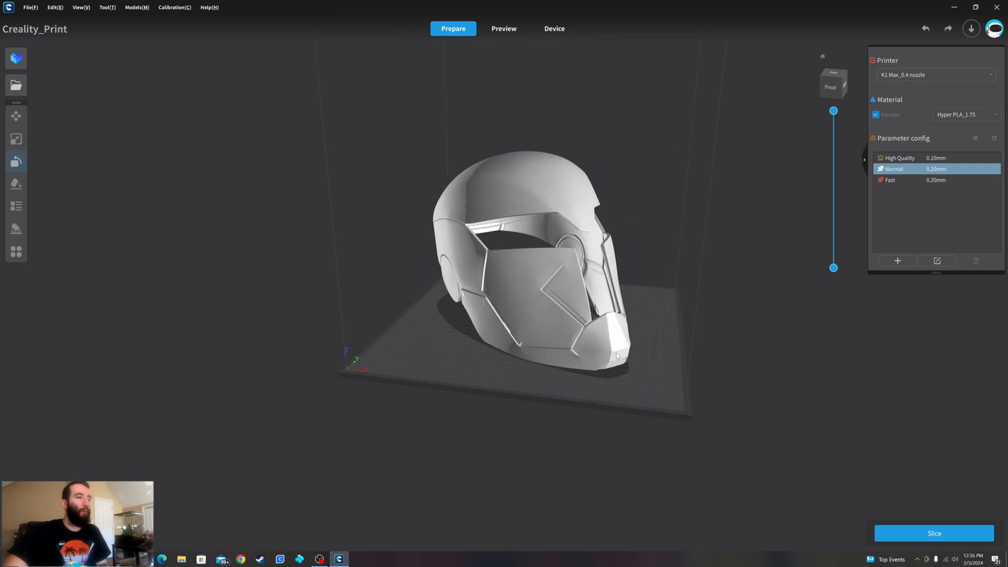
pyautogui.moveTo(325, 359); pyautogui.dragTo(756, 443, button='right')
pyautogui.click(530, 283)
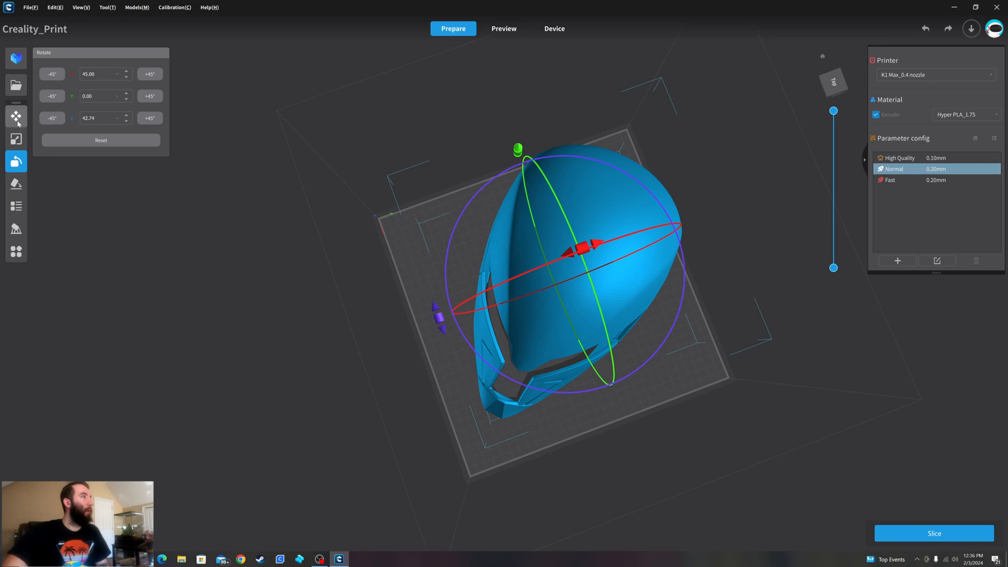
# - Move the helmet along X and Y to about X 144.07 mm, Y 154.72 mm to fit the build plate
pyautogui.click(16, 115)
pyautogui.moveTo(635, 248); pyautogui.dragTo(630, 251)
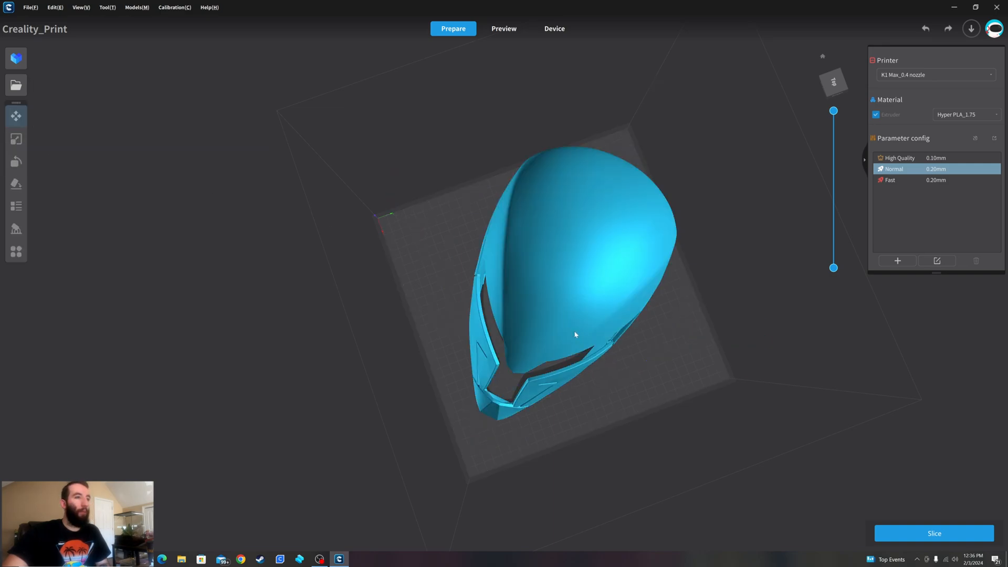
pyautogui.click(574, 335)
pyautogui.moveTo(591, 352); pyautogui.dragTo(593, 358)
pyautogui.click(629, 271)
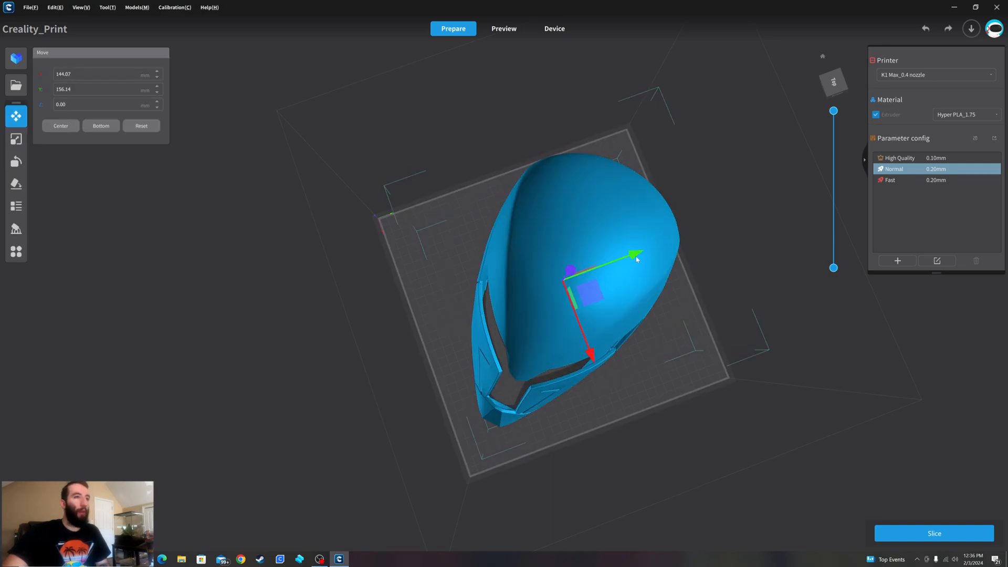
pyautogui.moveTo(637, 253); pyautogui.dragTo(634, 254)
pyautogui.moveTo(701, 309); pyautogui.dragTo(606, 189, button='right')
pyautogui.moveTo(475, 372); pyautogui.dragTo(581, 290, button='right')
pyautogui.click(581, 291)
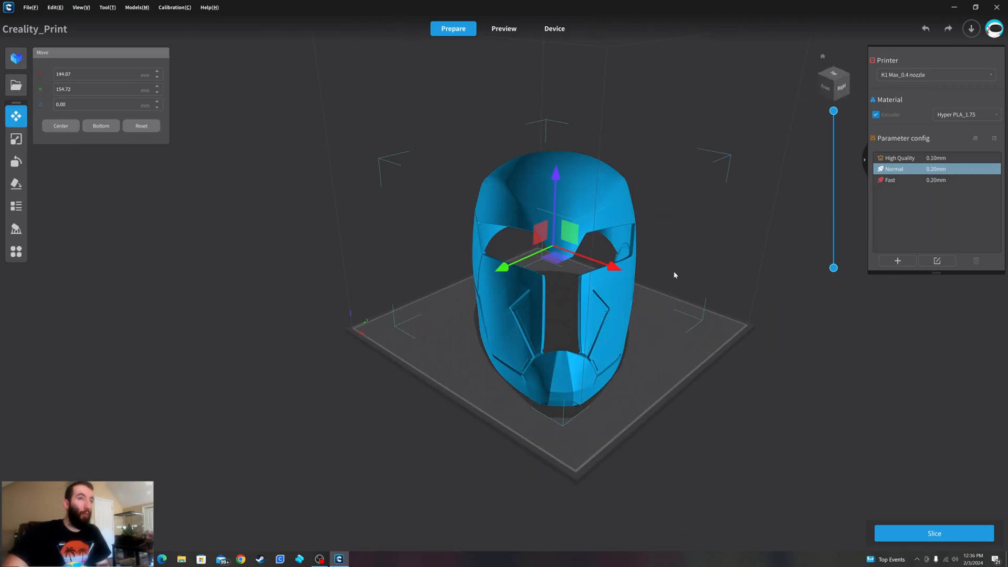
# - Show the selected helmet's scale settings and examine its overall dimensions and shape
pyautogui.click(755, 372)
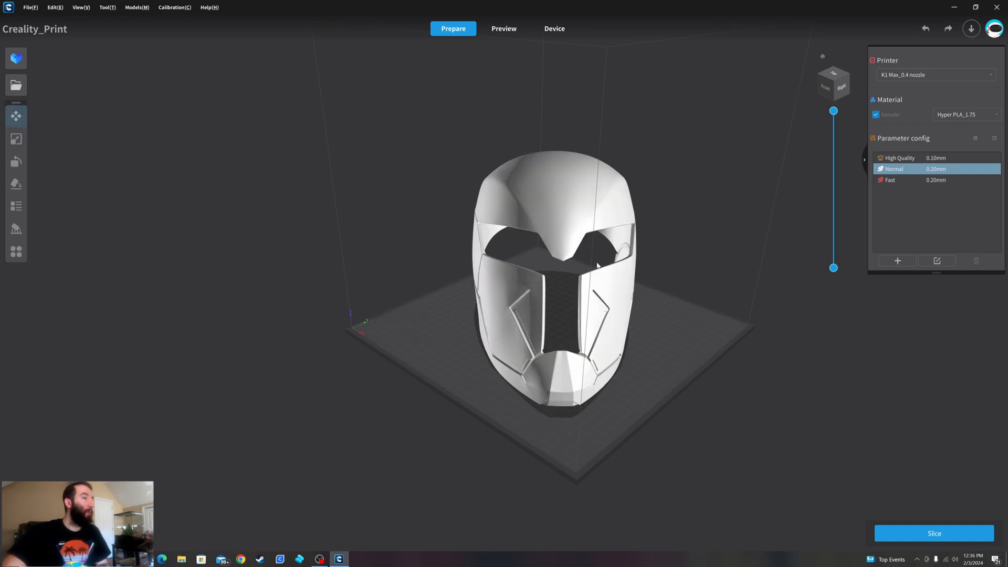
pyautogui.click(616, 268)
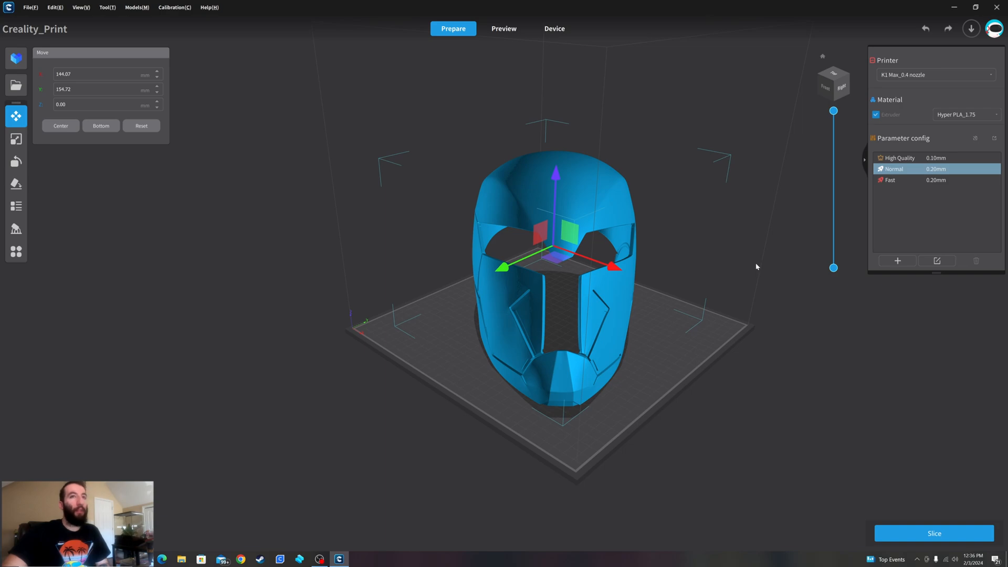
pyautogui.click(16, 139)
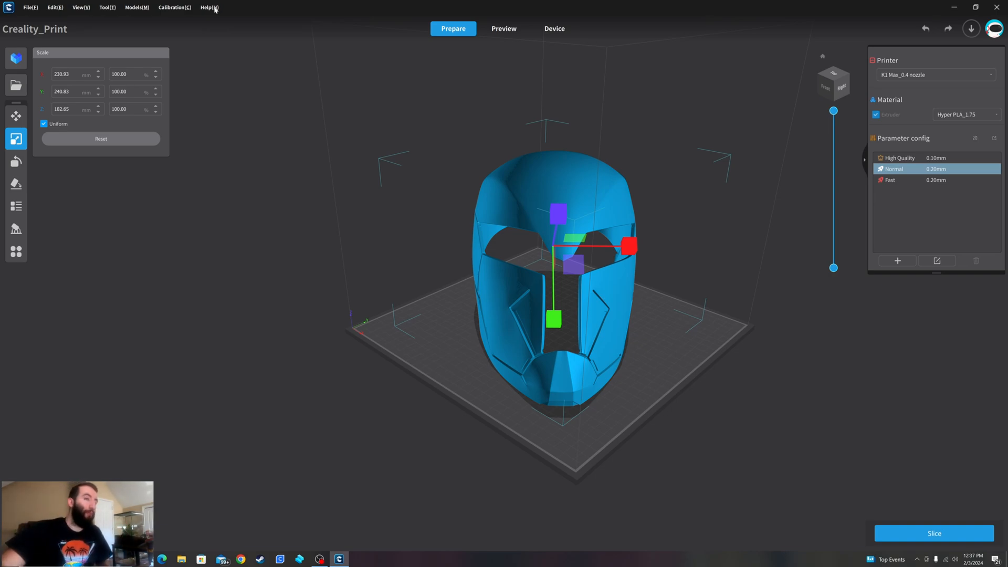
pyautogui.moveTo(733, 339); pyautogui.dragTo(732, 305, button='right')
pyautogui.click(740, 282)
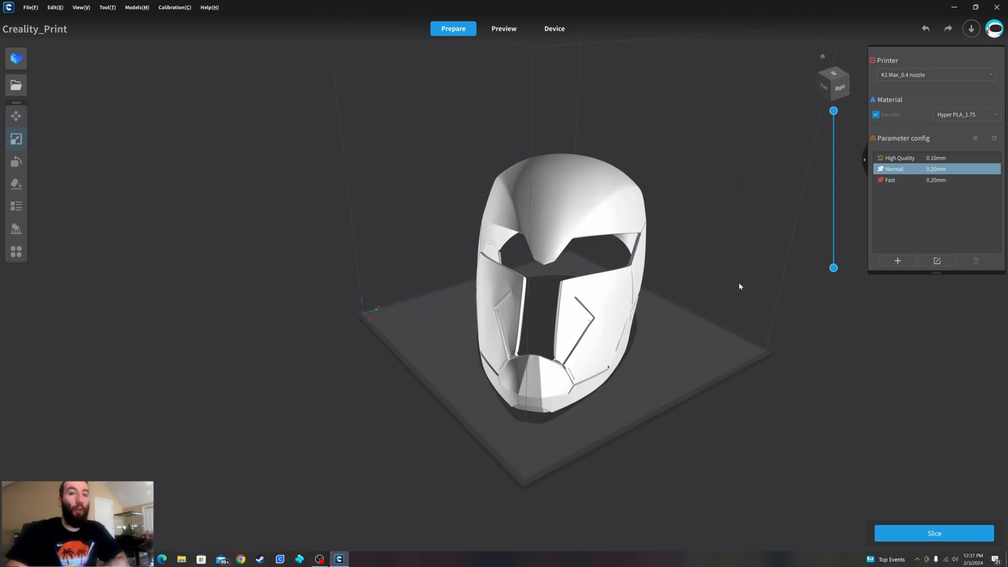
pyautogui.click(532, 181)
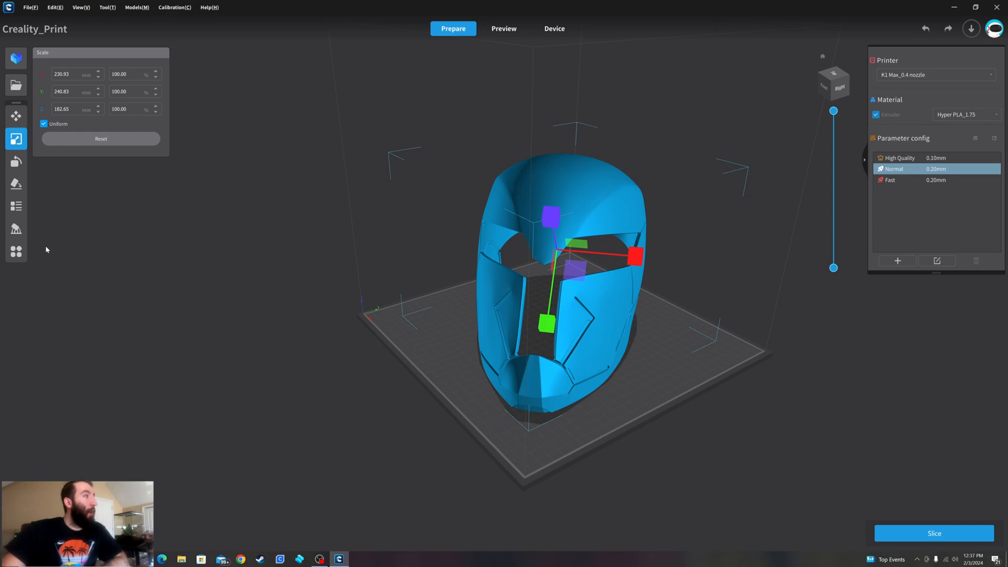
# - Measure the helmet's width across the top of the forehead with Distance Measure
pyautogui.click(16, 252)
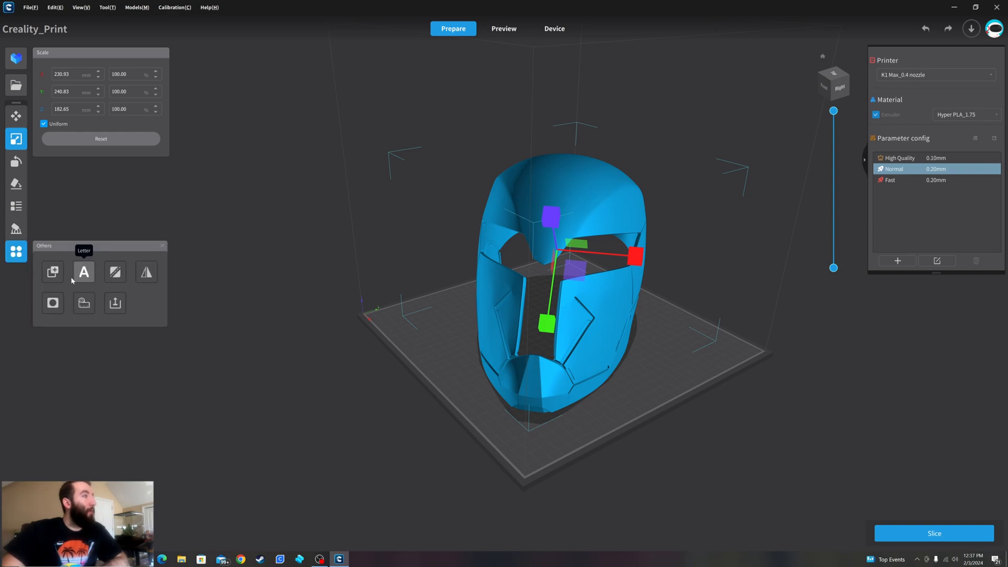
pyautogui.click(84, 303)
pyautogui.moveTo(593, 236); pyautogui.dragTo(492, 215, button='right')
pyautogui.click(482, 195)
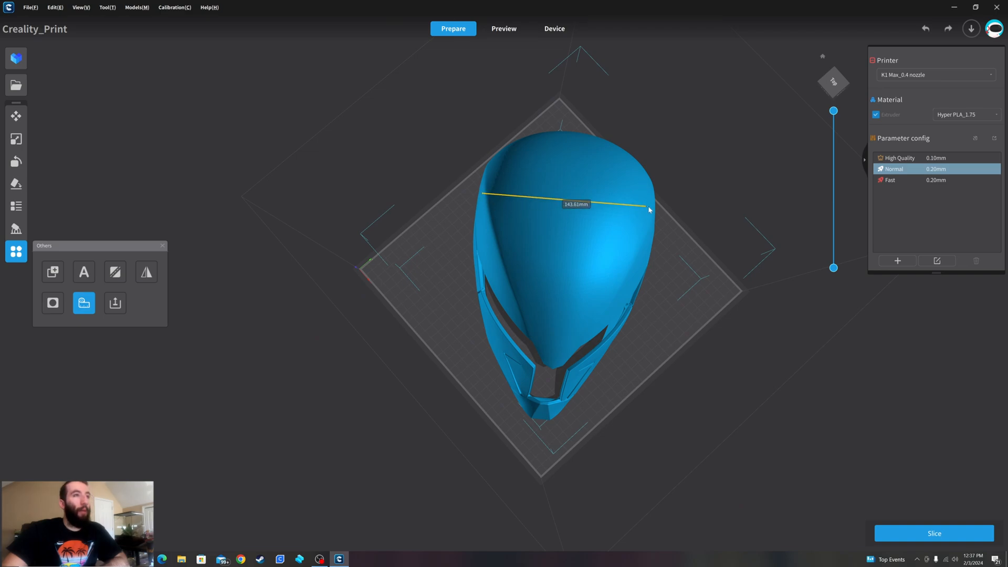
pyautogui.moveTo(654, 221); pyautogui.dragTo(620, 212, button='right')
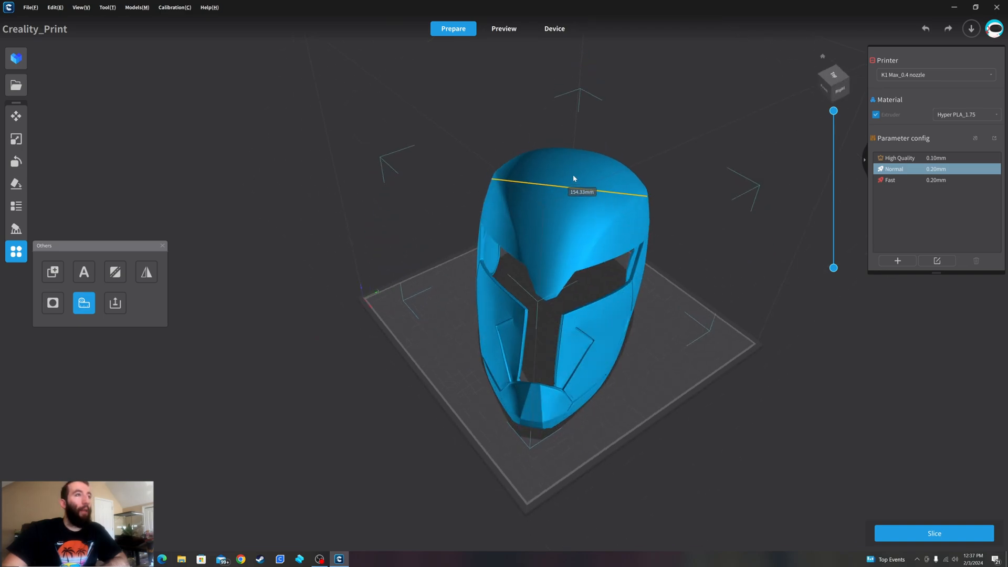
# - Measure the distance from the top of the helmet's crown down to the mouth area
pyautogui.click(574, 177)
pyautogui.click(593, 229)
pyautogui.moveTo(593, 246); pyautogui.dragTo(579, 247, button='right')
pyautogui.moveTo(553, 321); pyautogui.dragTo(550, 342)
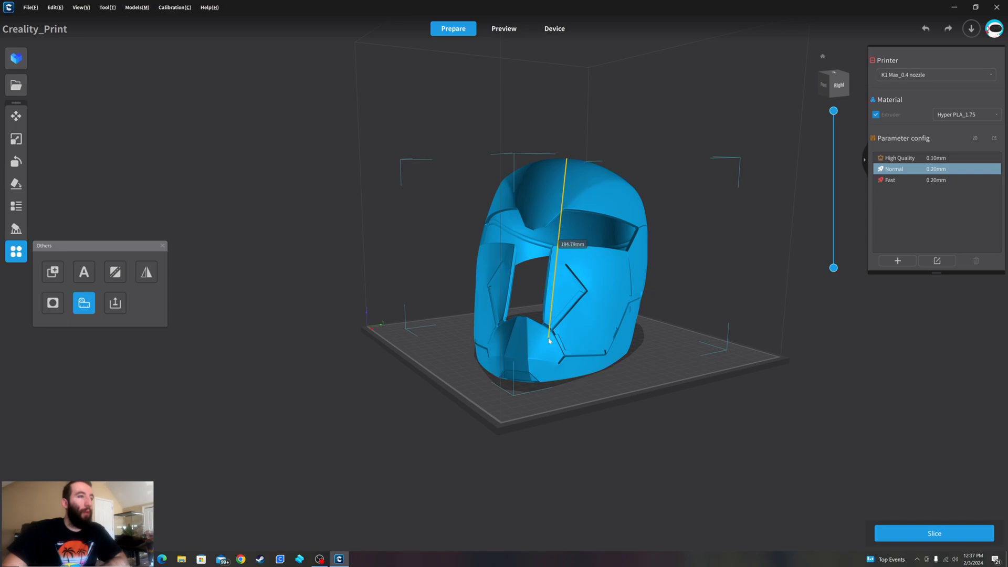
pyautogui.moveTo(552, 342); pyautogui.dragTo(576, 331, button='right')
# - Measure the helmet's width just above the eye openings and a short distance on the forehead, and exit measuring
pyautogui.moveTo(476, 222); pyautogui.dragTo(630, 221)
pyautogui.moveTo(627, 239); pyautogui.dragTo(589, 255, button='right')
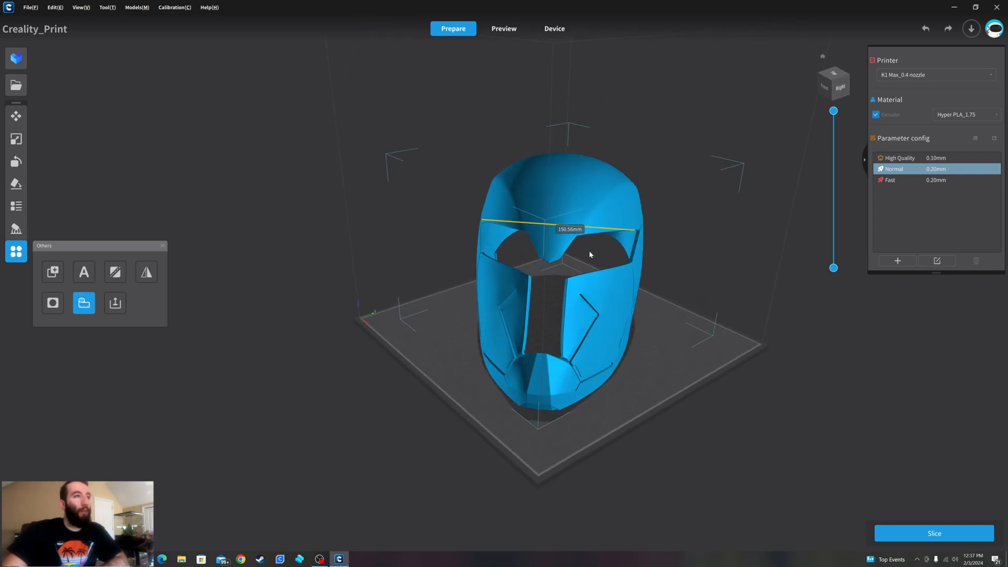
pyautogui.click(689, 249)
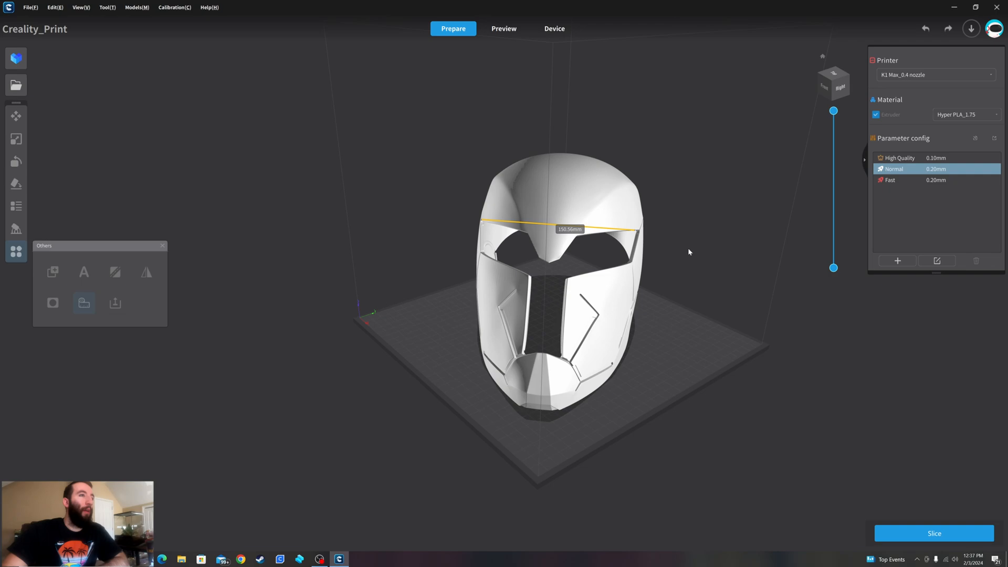
pyautogui.click(558, 204)
pyautogui.moveTo(534, 197); pyautogui.dragTo(543, 199)
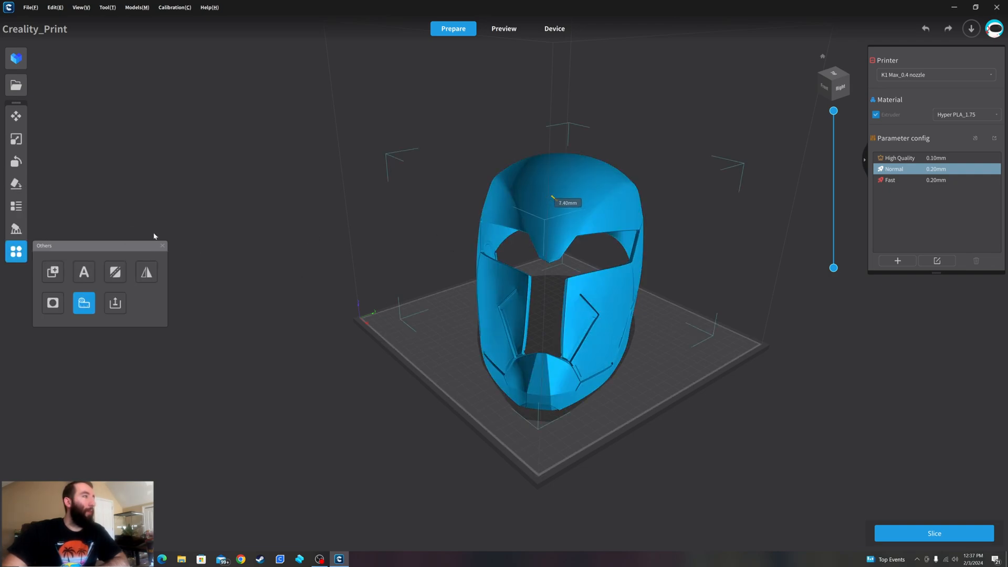
pyautogui.click(17, 252)
pyautogui.click(18, 118)
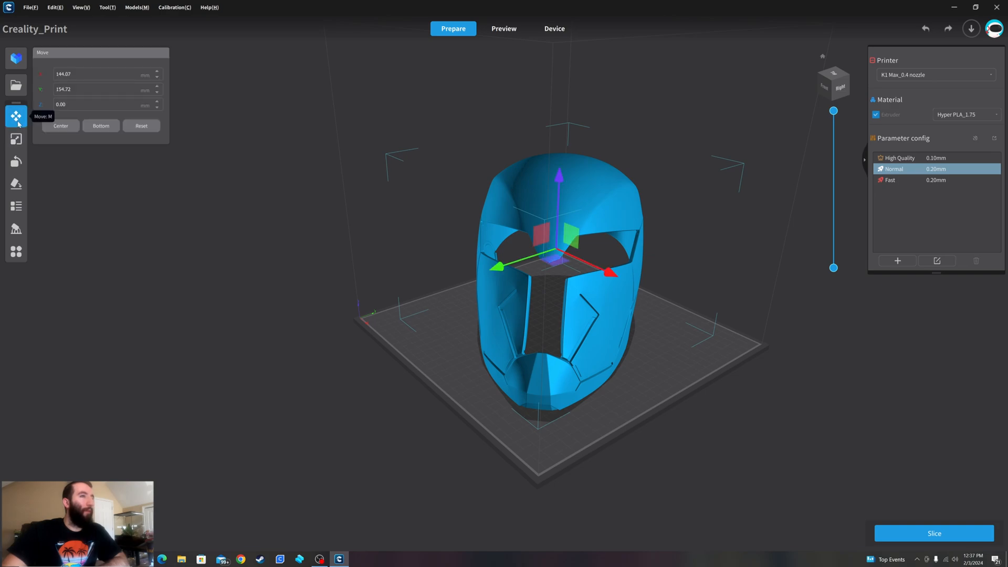
# - Scale the helmet uniformly to 107% and inspect it from several sides on the build plate
pyautogui.moveTo(679, 310); pyautogui.dragTo(705, 306, button='right')
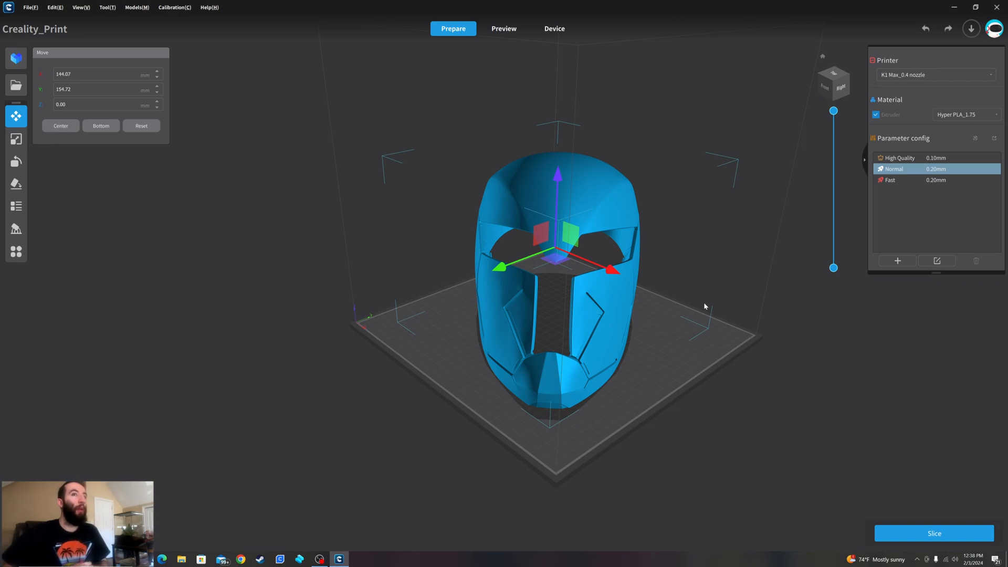
pyautogui.moveTo(697, 224); pyautogui.dragTo(662, 212, button='right')
pyautogui.click(17, 139)
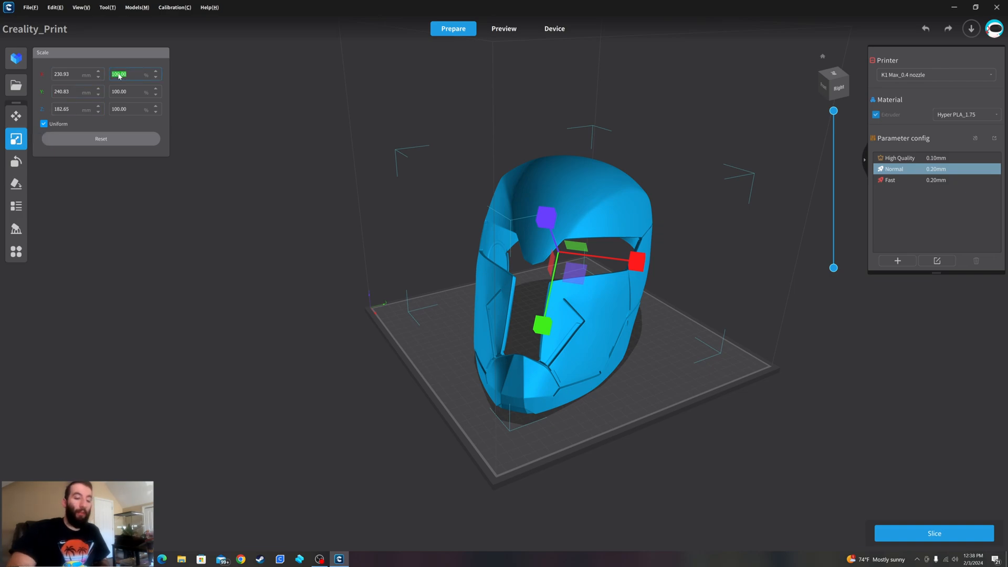
pyautogui.click(119, 76)
pyautogui.write('107')
pyautogui.press('Return')
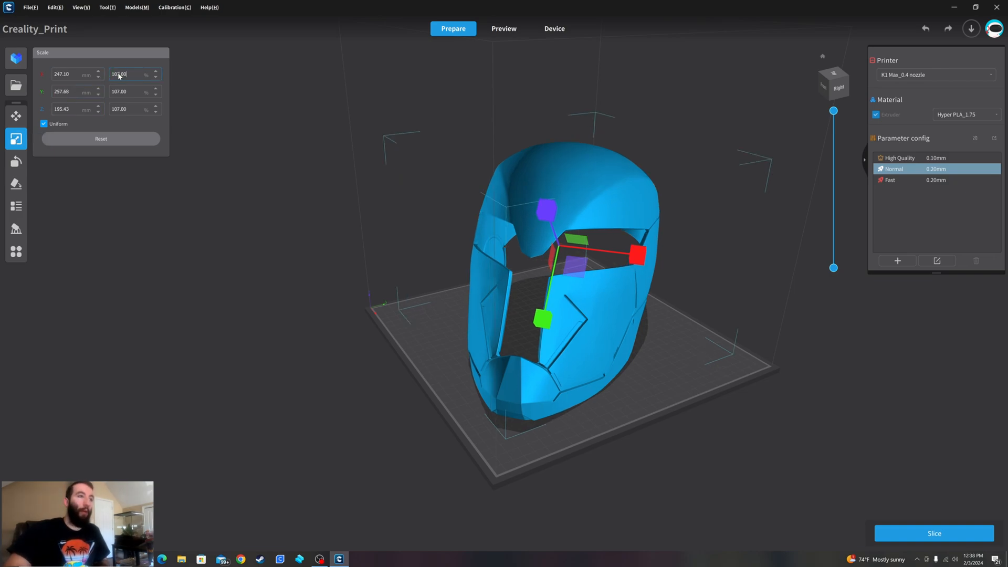
pyautogui.click(669, 316)
pyautogui.moveTo(656, 309); pyautogui.dragTo(614, 286, button='right')
pyautogui.click(455, 301)
pyautogui.click(675, 297)
pyautogui.click(610, 285)
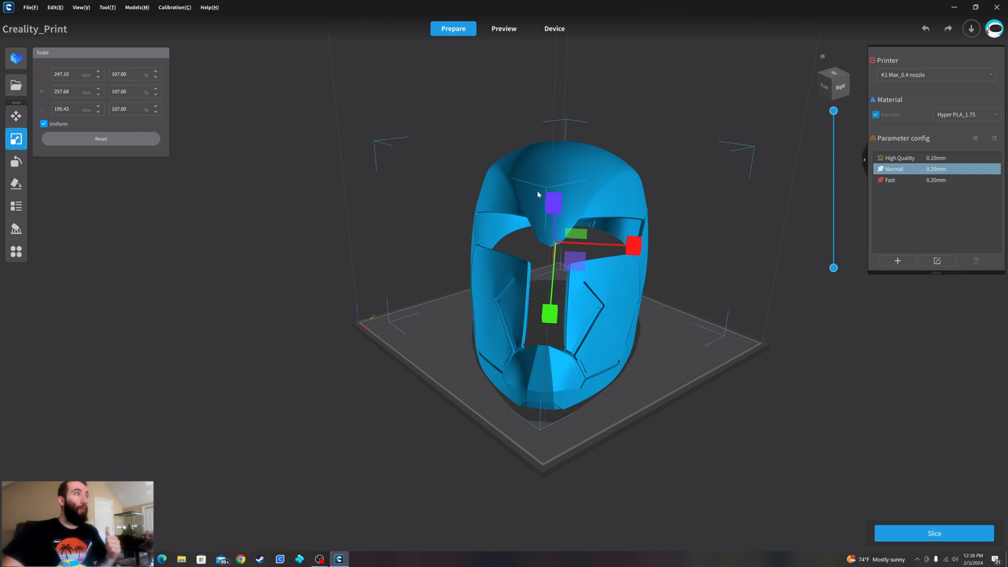
# - Import the textured main (no spike) Spider-Punk 2099 PS4 helmet from the 2099 Original blue folder inside spiderman 2099 ps5
pyautogui.click(17, 85)
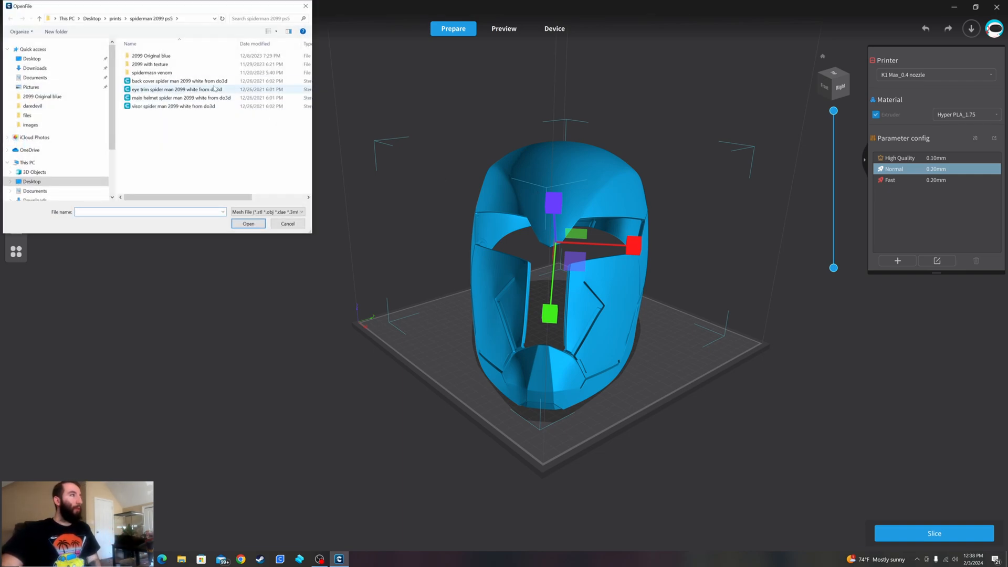
pyautogui.click(115, 19)
pyautogui.scroll(-3, 214, 135)
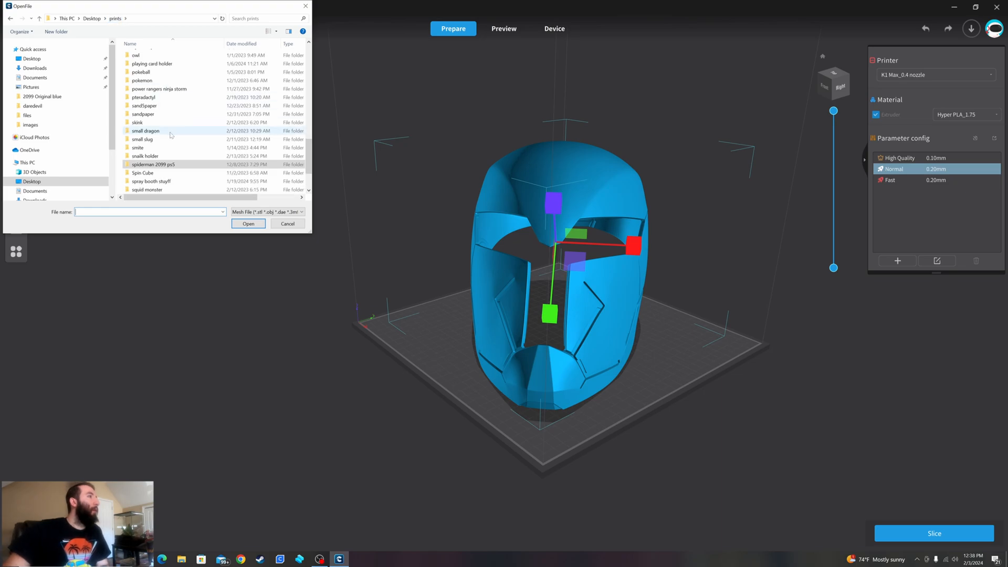
pyautogui.click(160, 115)
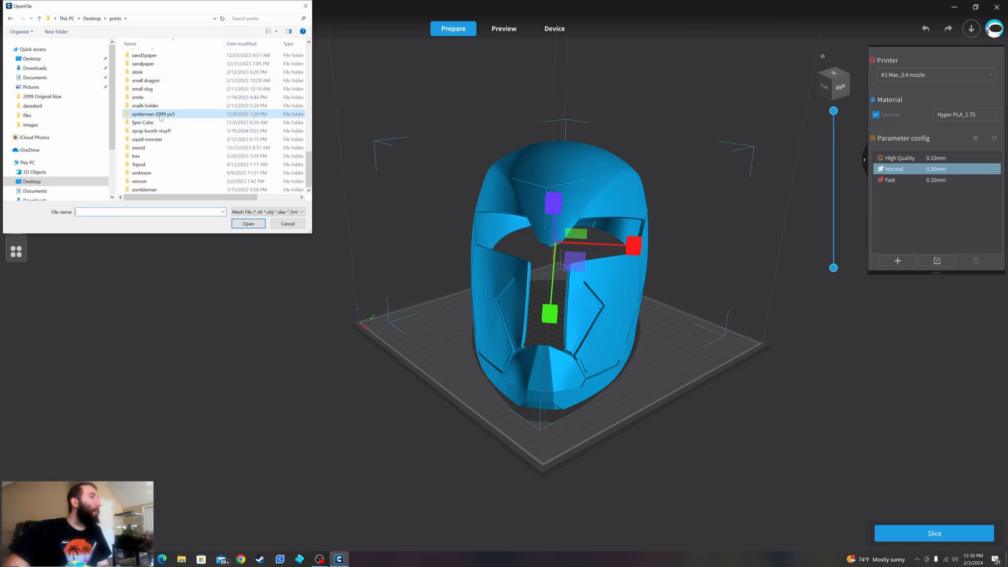
pyautogui.doubleClick(160, 117)
pyautogui.doubleClick(143, 56)
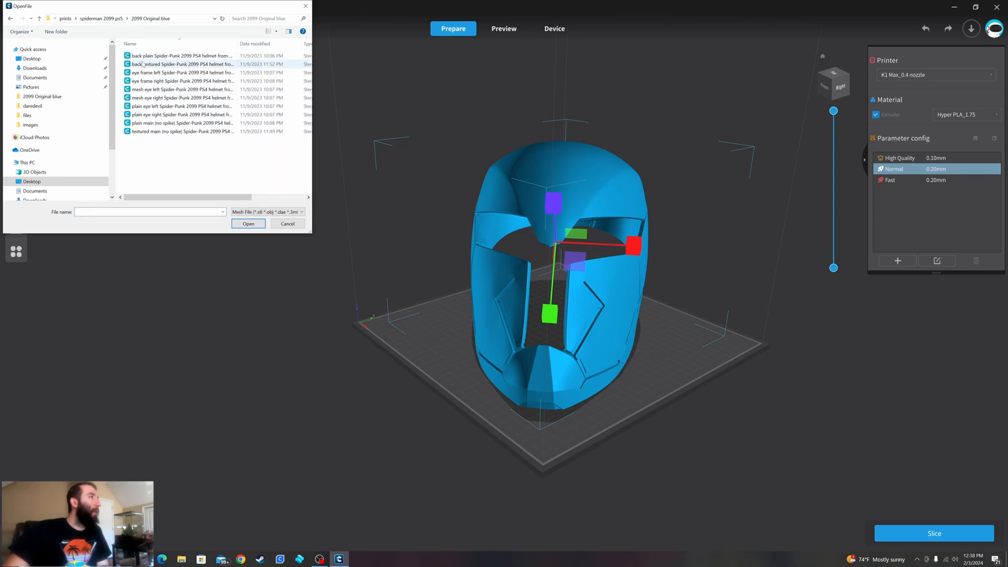
pyautogui.doubleClick(168, 132)
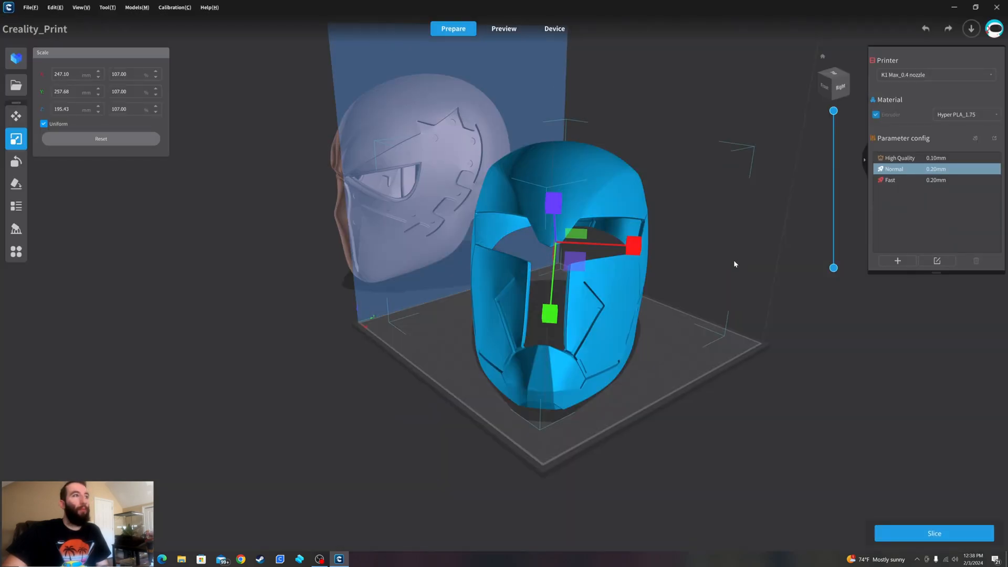
# - Move the imported textured helmet along X onto the build plate so it overlaps the first helmet
pyautogui.moveTo(432, 252); pyautogui.dragTo(308, 208, button='right')
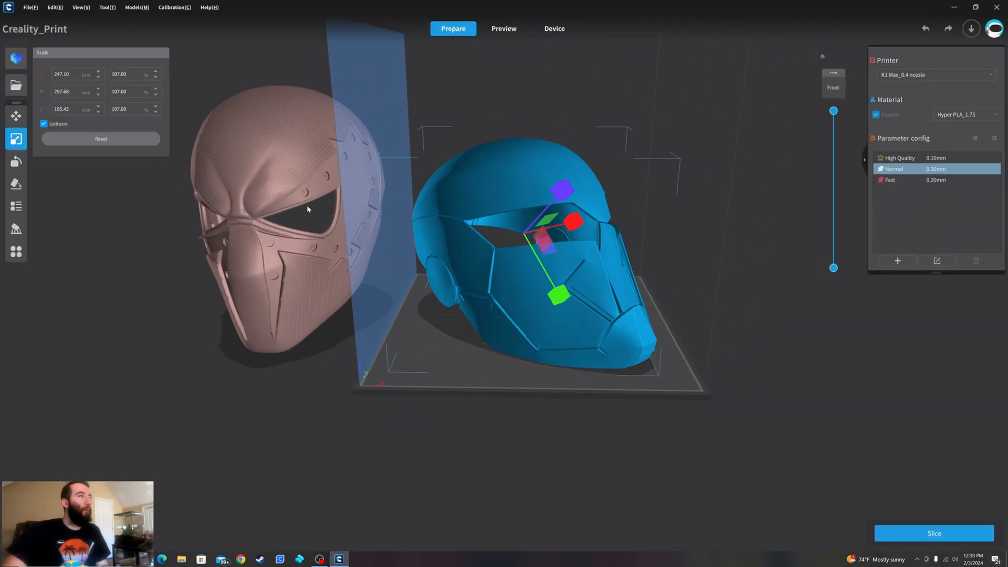
pyautogui.click(274, 176)
pyautogui.press('t')
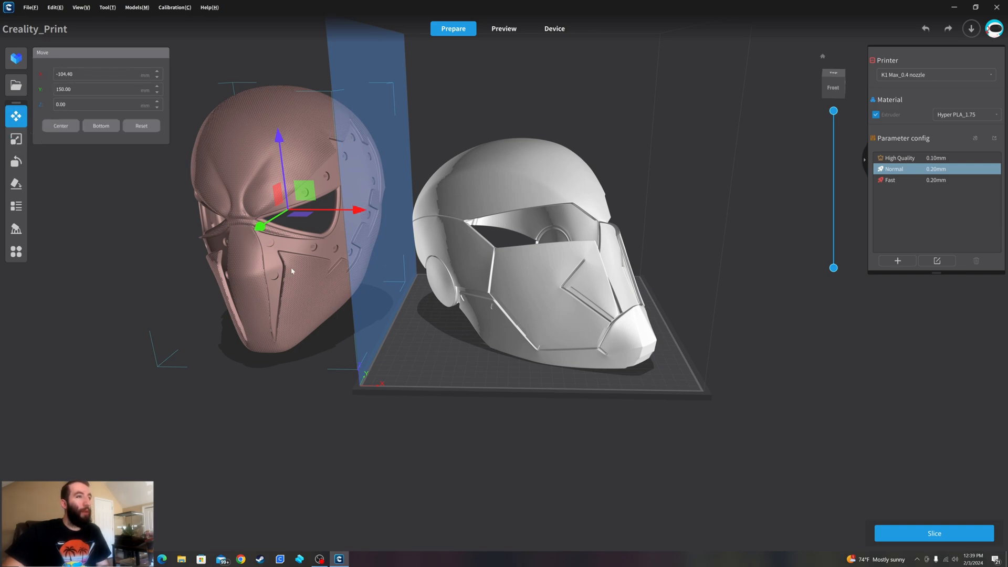
pyautogui.moveTo(289, 272); pyautogui.dragTo(328, 303, button='right')
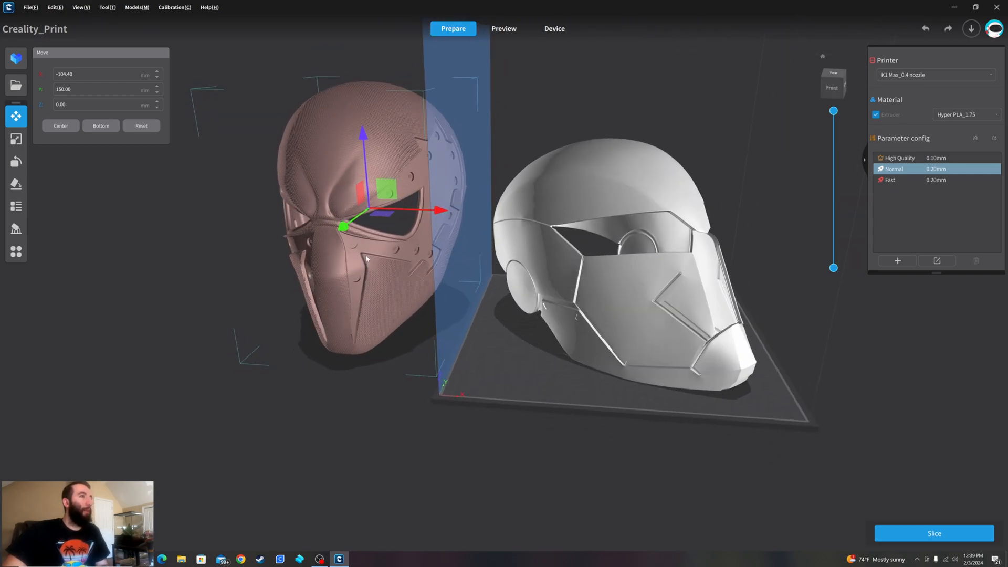
pyautogui.moveTo(441, 211); pyautogui.dragTo(730, 246)
pyautogui.click(727, 249)
pyautogui.moveTo(727, 249); pyautogui.dragTo(651, 279, button='right')
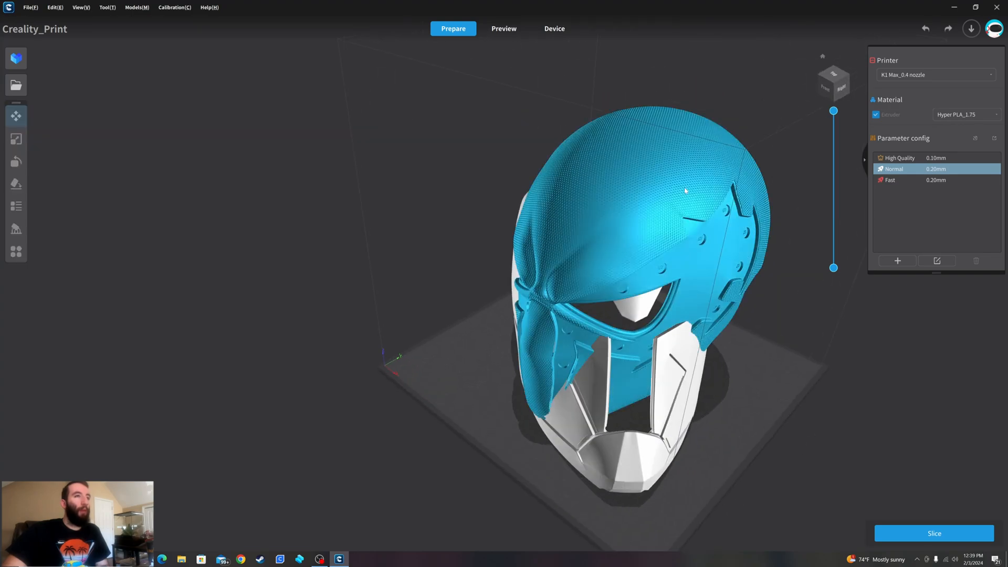
# - Rotate the textured helmet to -45° about the X axis so its face tilts upward
pyautogui.click(686, 192)
pyautogui.click(16, 139)
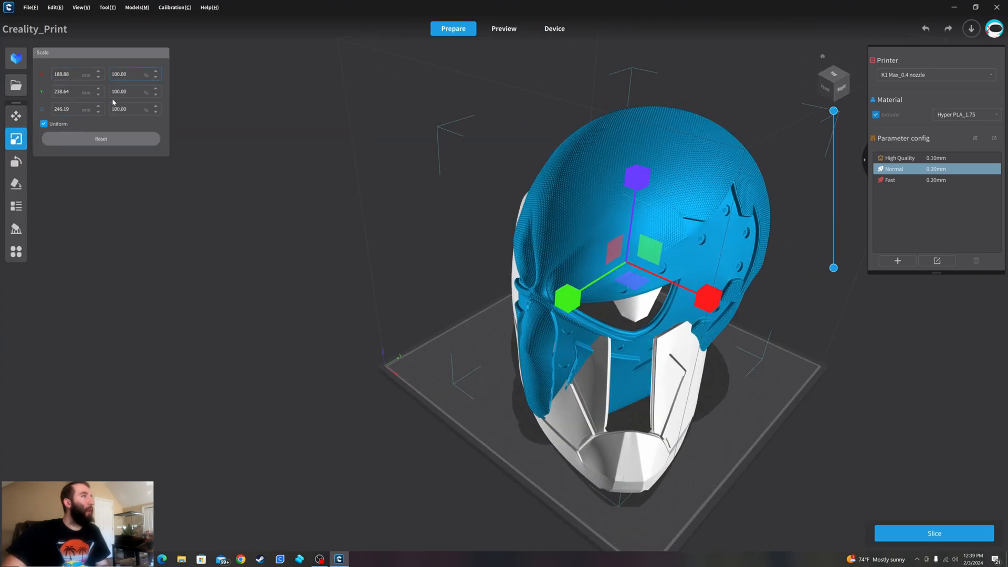
pyautogui.click(16, 161)
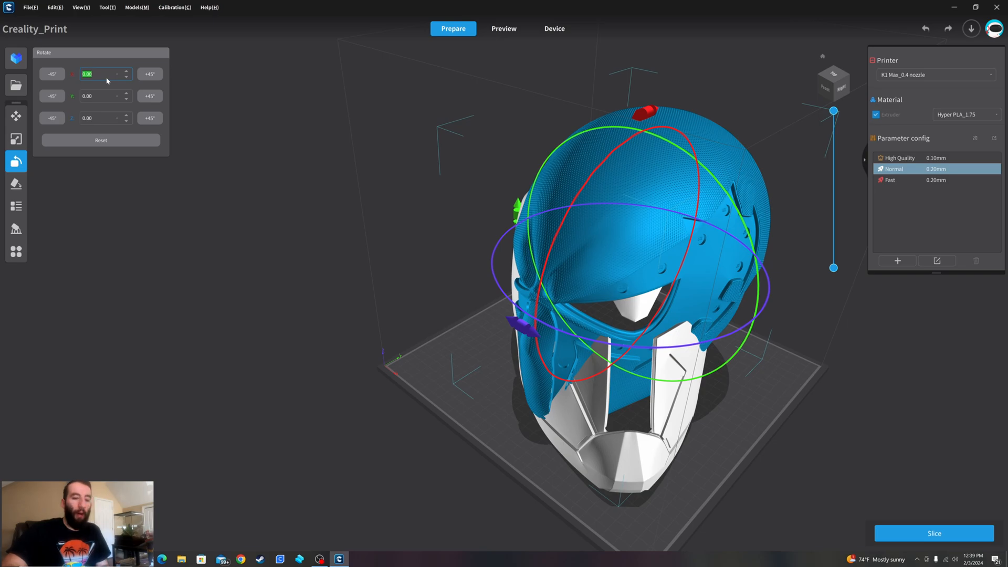
pyautogui.press('Return')
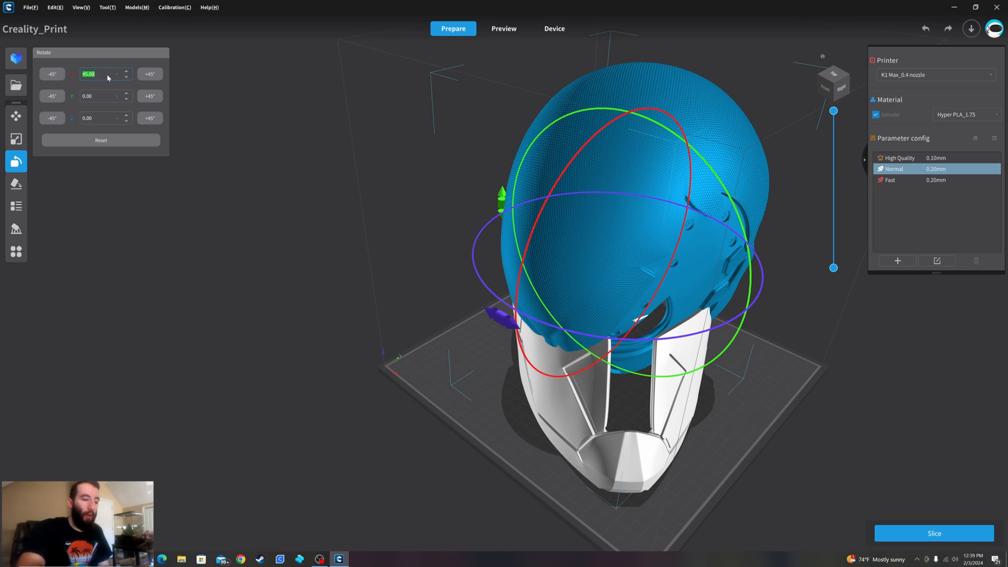
pyautogui.write('-45')
pyautogui.press('Return')
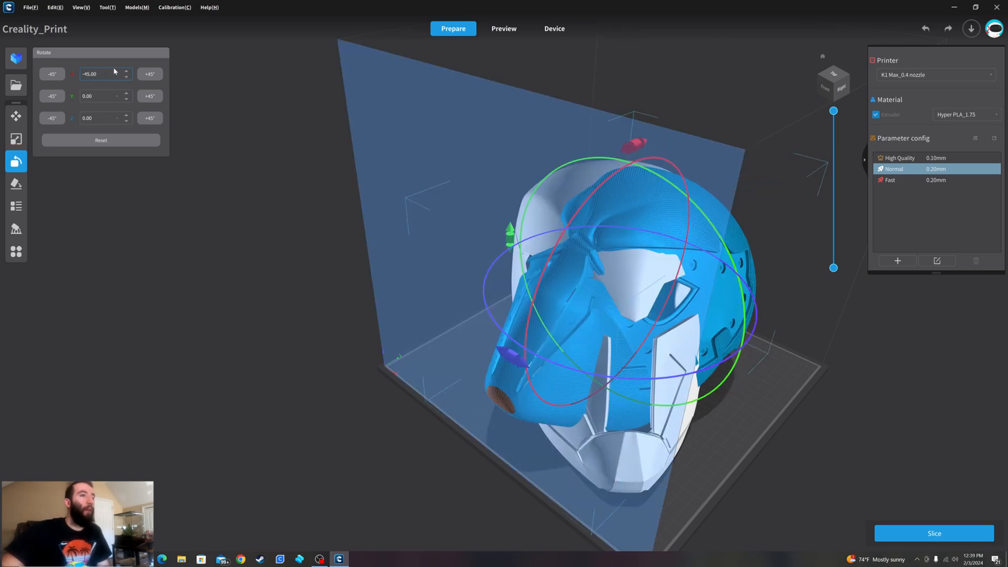
# - Adjust the textured helmet's rotation so it faces the same direction as the first helmet
pyautogui.click(445, 341)
pyautogui.rightClick(745, 282)
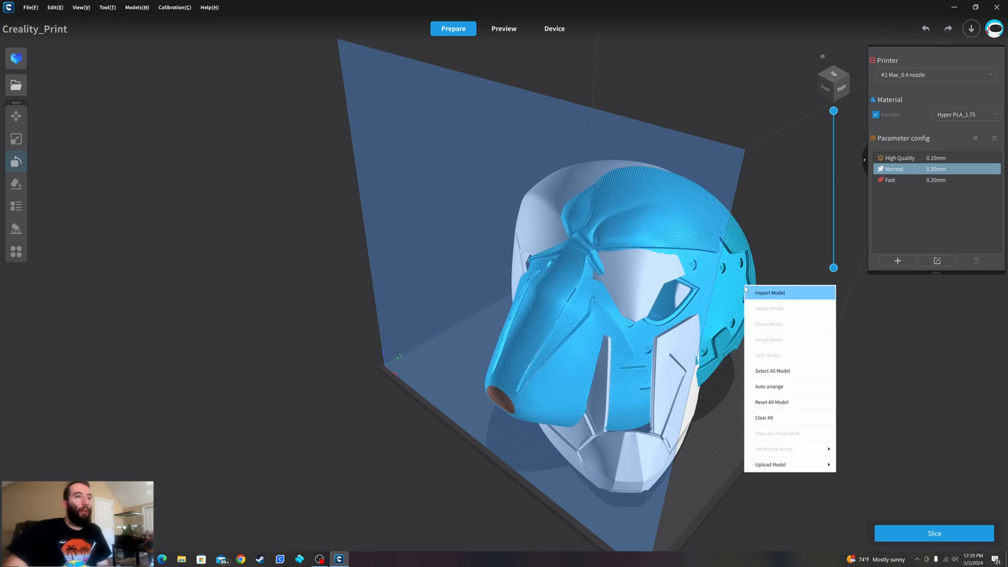
pyautogui.click(731, 284)
pyautogui.click(598, 211)
pyautogui.moveTo(634, 146); pyautogui.dragTo(613, 196)
pyautogui.moveTo(556, 341)
pyautogui.mouseDown(button='right')
pyautogui.moveTo(543, 310)
pyautogui.moveTo(482, 302)
pyautogui.moveTo(525, 284)
pyautogui.moveTo(558, 321)
pyautogui.mouseUp(button='right')
pyautogui.moveTo(558, 321); pyautogui.dragTo(705, 336)
pyautogui.moveTo(751, 326); pyautogui.dragTo(725, 312, button='right')
# - Move the textured helmet along X and Y to about X 157.20 mm, Y 151.26 mm, inside the first helmet
pyautogui.click(16, 115)
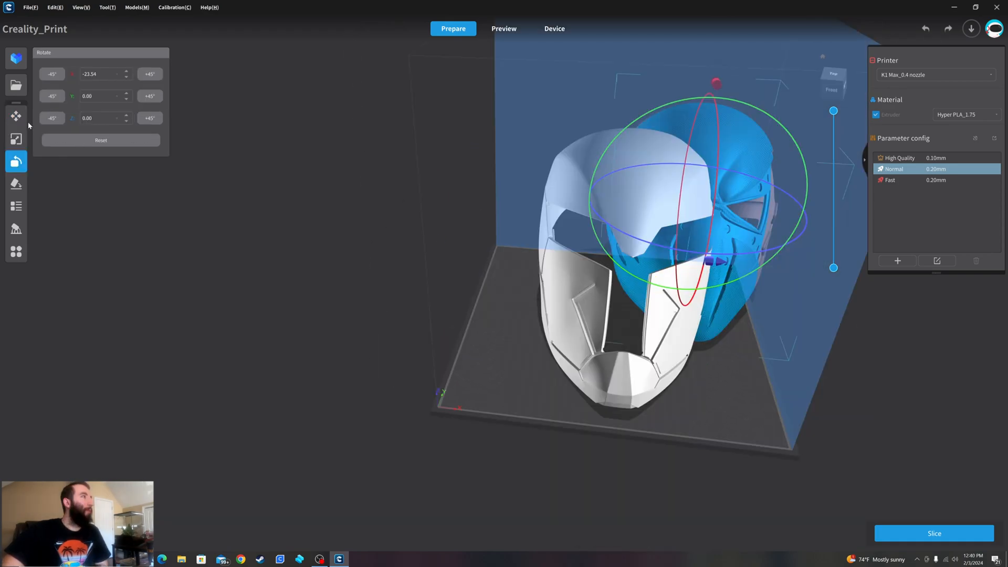
pyautogui.press('t')
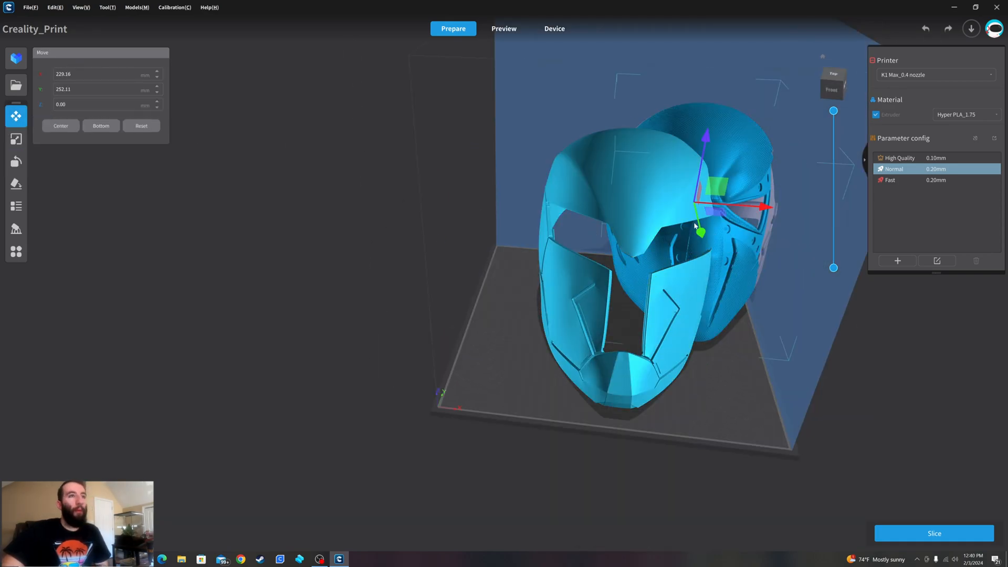
pyautogui.moveTo(701, 232); pyautogui.dragTo(713, 282)
pyautogui.moveTo(777, 248); pyautogui.dragTo(702, 249)
pyautogui.click(761, 271)
pyautogui.moveTo(761, 271); pyautogui.dragTo(564, 215, button='right')
pyautogui.click(495, 157)
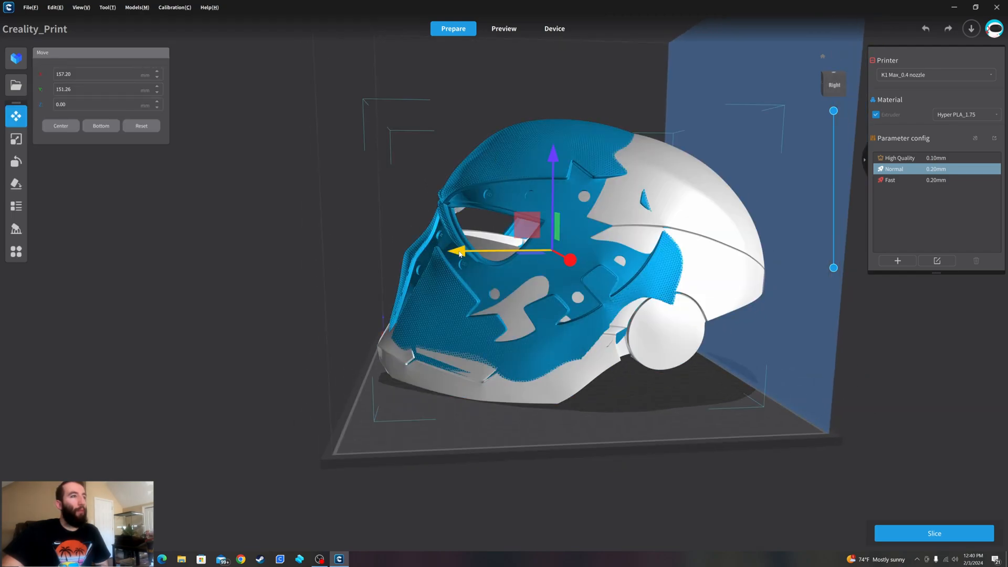
# - Shift the textured helmet along Y to about 167.64 mm and compare how the two helmets' eyes and outlines line up
pyautogui.moveTo(460, 253); pyautogui.dragTo(504, 264)
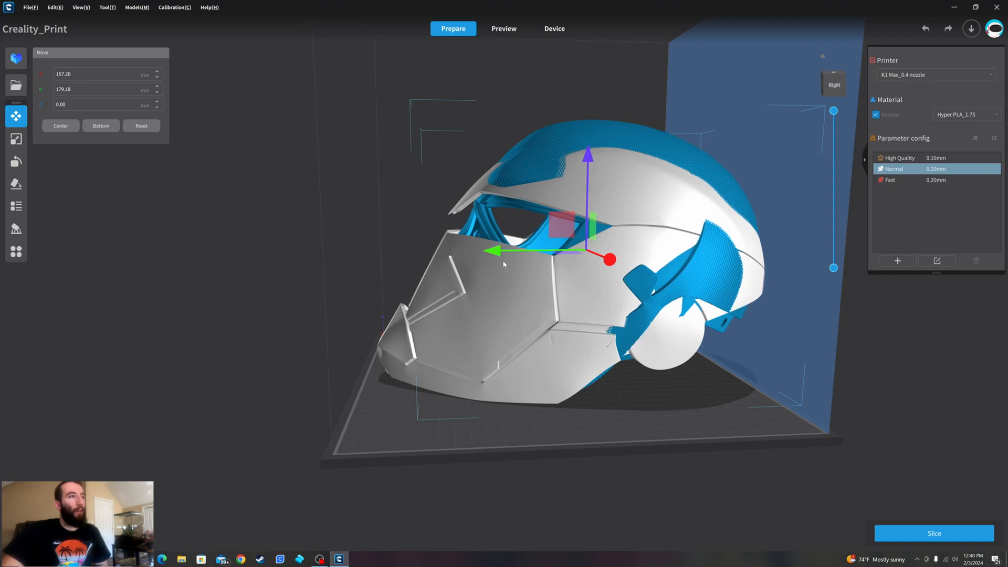
pyautogui.moveTo(457, 263); pyautogui.dragTo(624, 284, button='right')
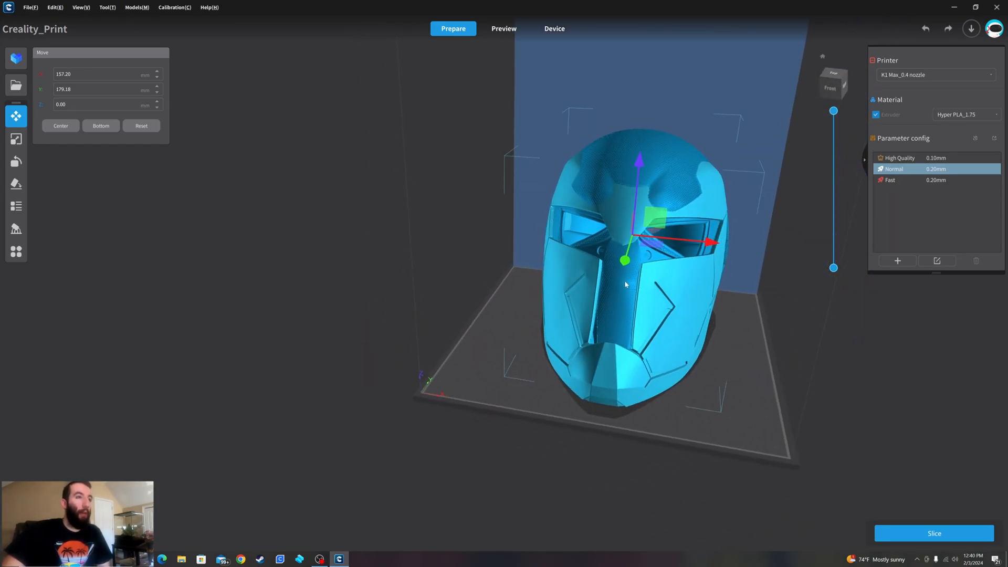
pyautogui.moveTo(623, 265); pyautogui.dragTo(621, 270)
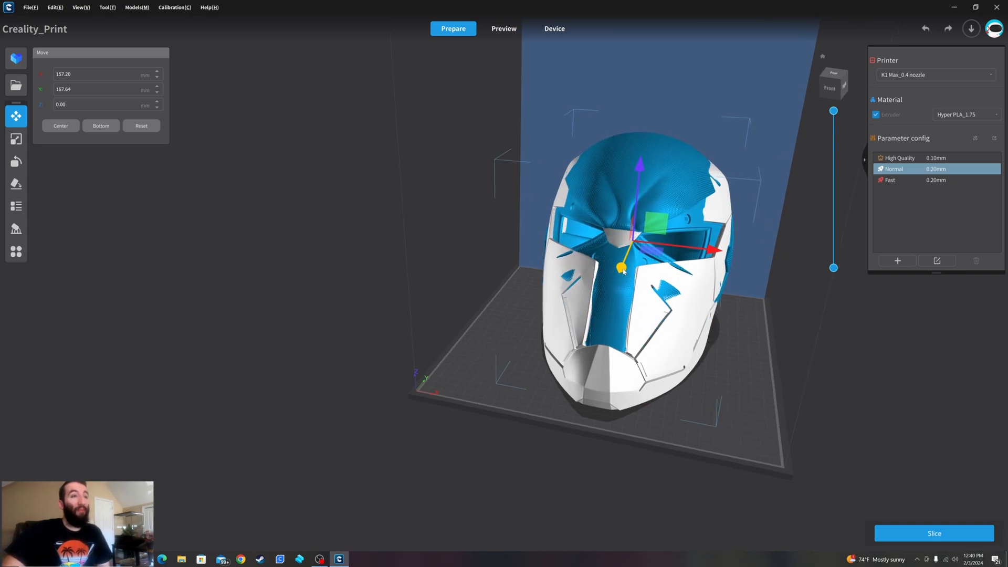
pyautogui.click(729, 333)
pyautogui.moveTo(729, 333); pyautogui.dragTo(598, 291, button='right')
pyautogui.click(575, 273)
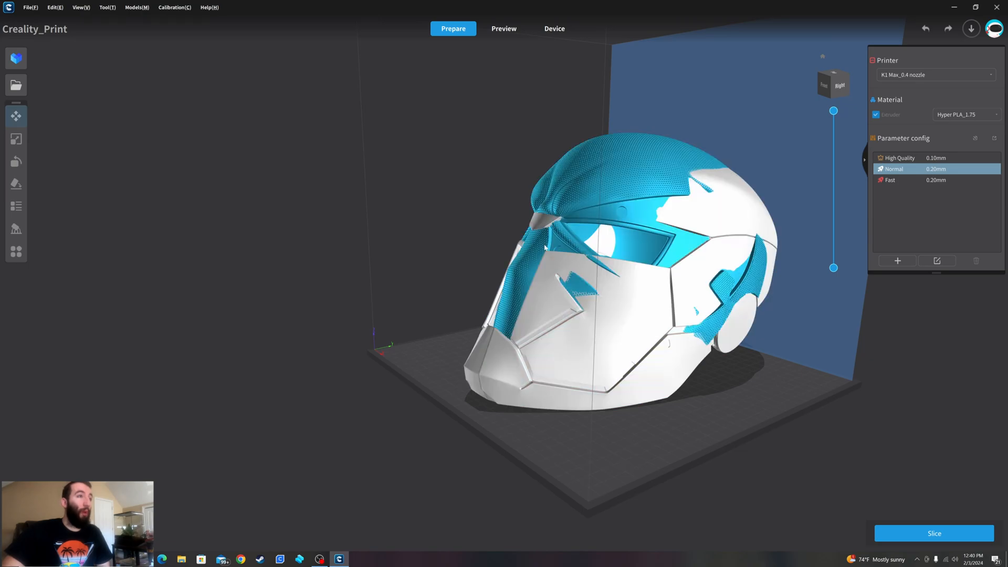
pyautogui.moveTo(664, 265); pyautogui.dragTo(618, 282, button='right')
pyautogui.moveTo(536, 286); pyautogui.dragTo(677, 331, button='right')
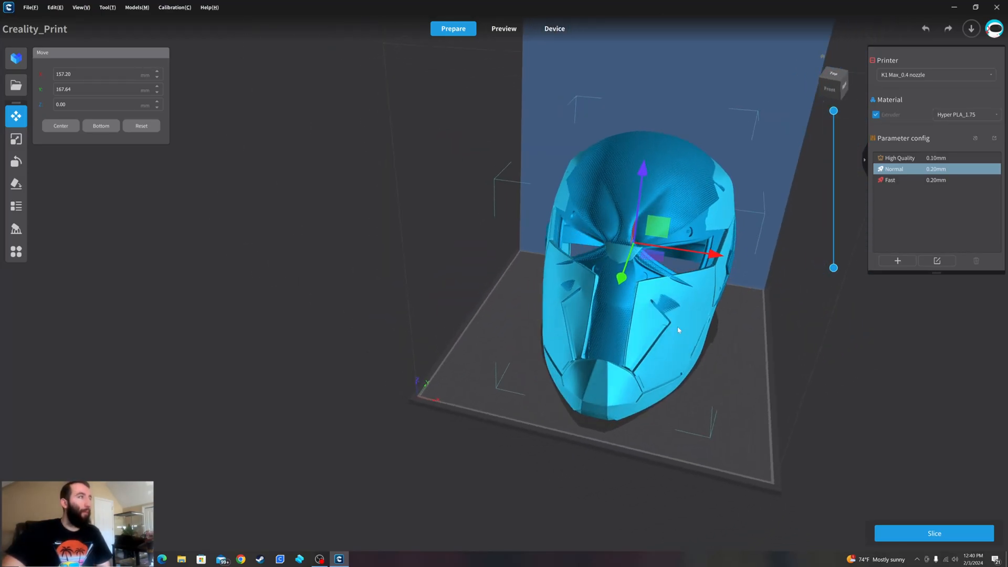
# - Scale the textured helmet uniformly to 106.92%
pyautogui.click(25, 139)
pyautogui.click(156, 72)
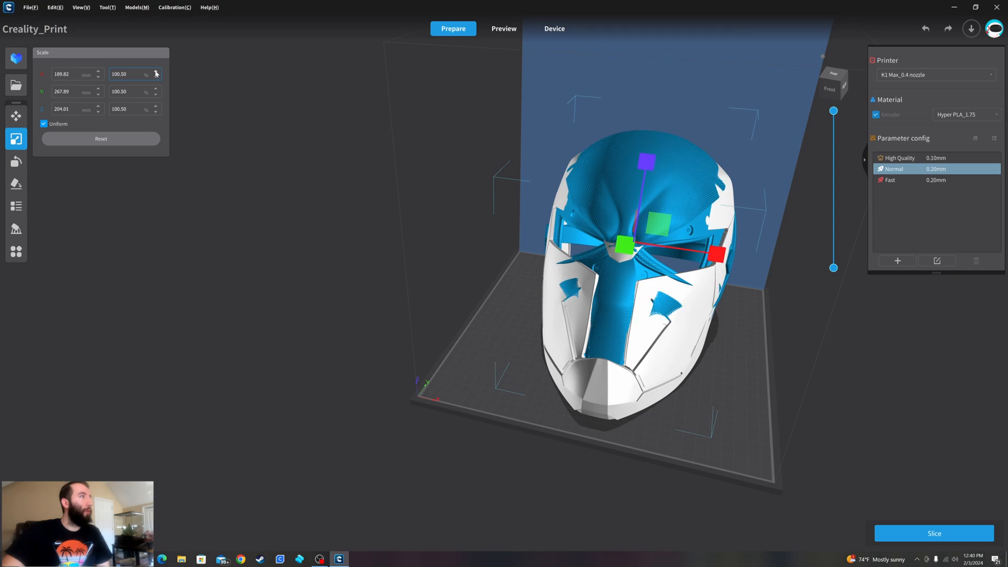
pyautogui.click(155, 71)
pyautogui.click(156, 72)
pyautogui.click(156, 71)
pyautogui.click(156, 71)
pyautogui.click(156, 71)
pyautogui.click(156, 71)
pyautogui.click(156, 71)
pyautogui.click(156, 71)
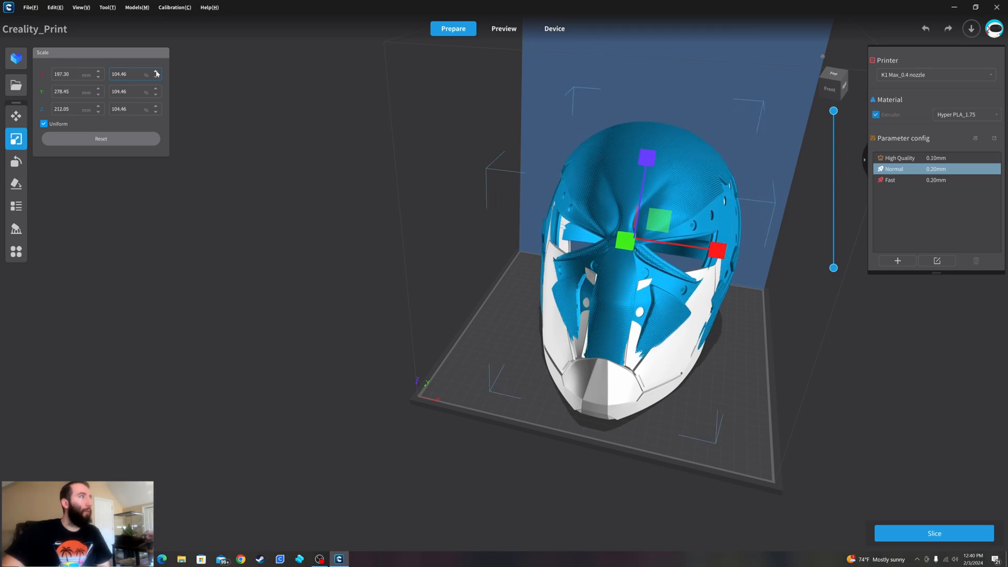
pyautogui.click(156, 72)
pyautogui.click(156, 71)
pyautogui.click(156, 72)
pyautogui.click(156, 72)
pyautogui.click(156, 72)
# - Lower the textured helmet to Z -13.96 mm and shift it along Y to about 170.18 mm to align it with the first helmet
pyautogui.click(15, 115)
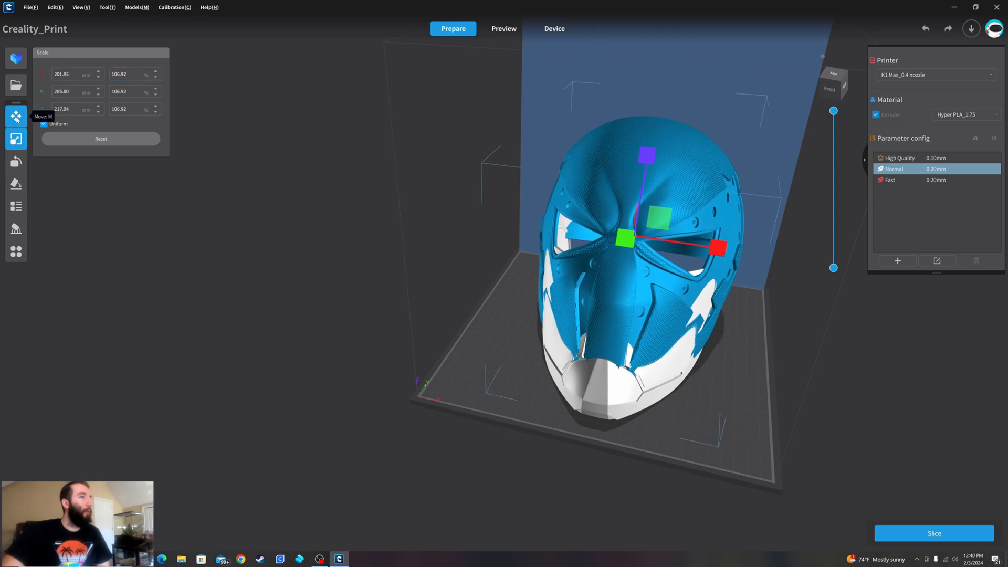
pyautogui.moveTo(472, 261); pyautogui.dragTo(348, 255, button='right')
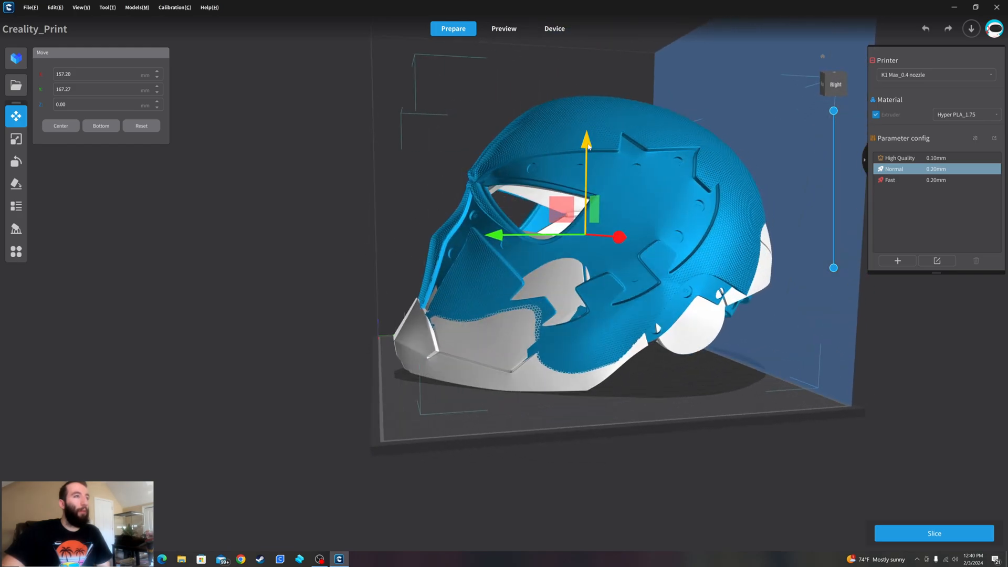
pyautogui.moveTo(588, 147); pyautogui.dragTo(588, 167)
pyautogui.click(570, 203)
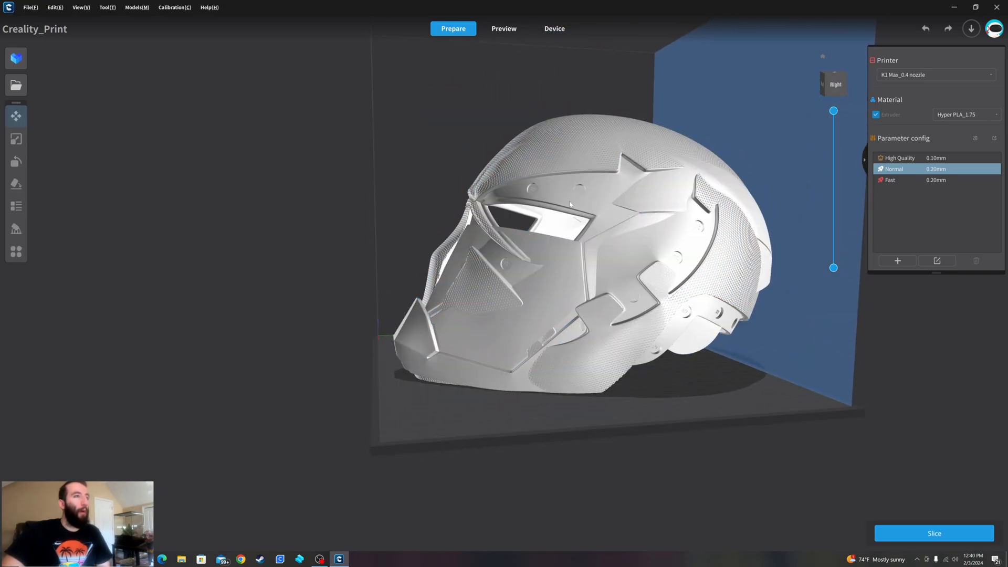
pyautogui.click(570, 204)
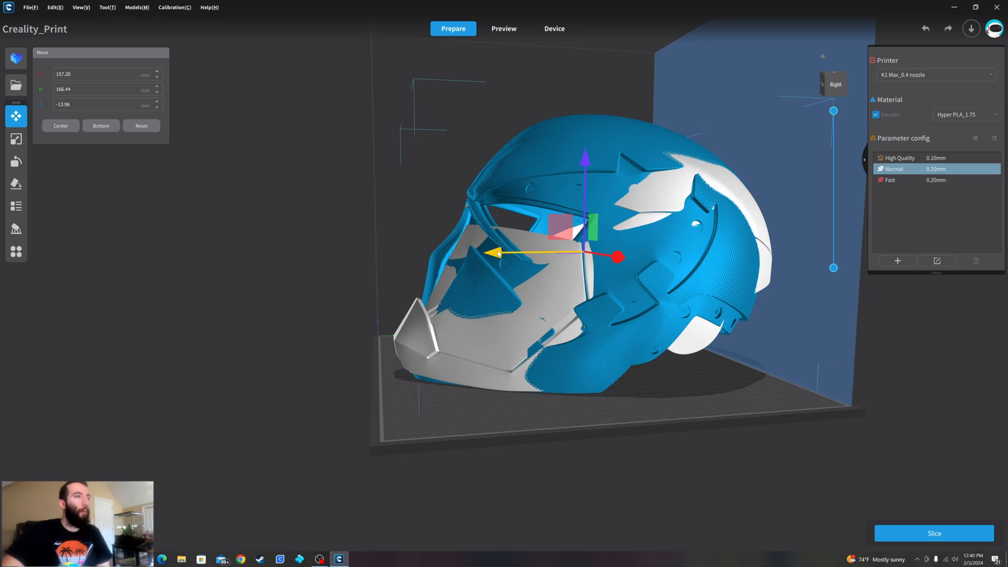
pyautogui.moveTo(498, 254); pyautogui.dragTo(505, 253)
pyautogui.click(567, 305)
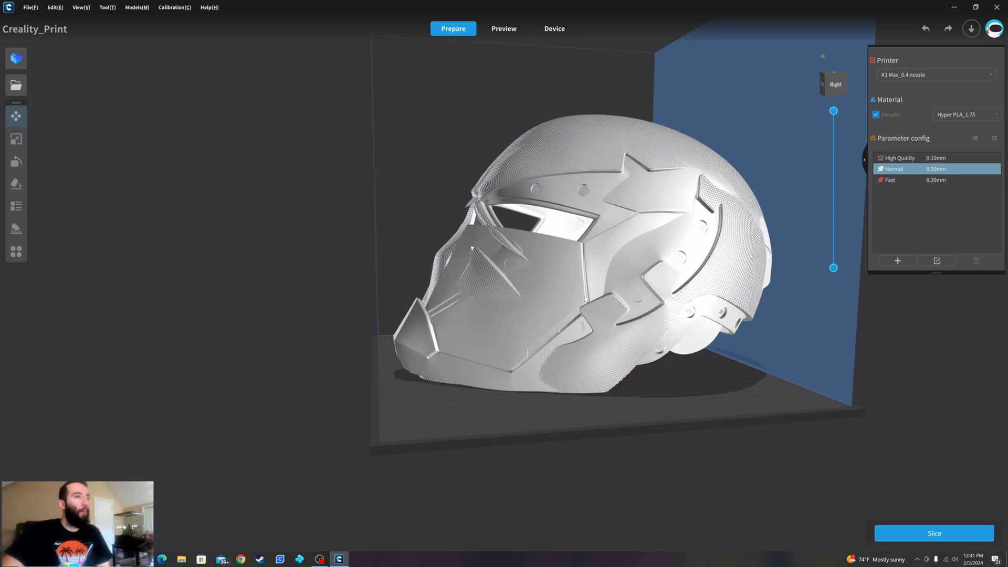
# - Move the textured helmet along X to about -42.68 mm so it sits beside the first helmet
pyautogui.moveTo(569, 315); pyautogui.dragTo(763, 260, button='right')
pyautogui.click(667, 226)
pyautogui.moveTo(698, 247); pyautogui.dragTo(505, 236)
pyautogui.moveTo(528, 278); pyautogui.dragTo(544, 279, button='right')
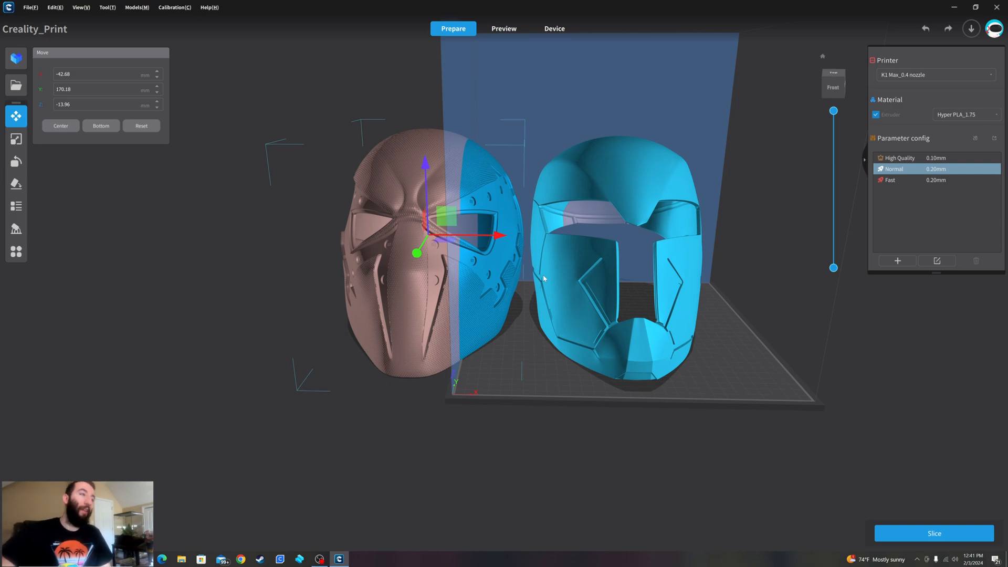
pyautogui.click(526, 288)
# - Delete the textured comparison helmet, leaving only the first helmet on the plate
pyautogui.click(429, 291)
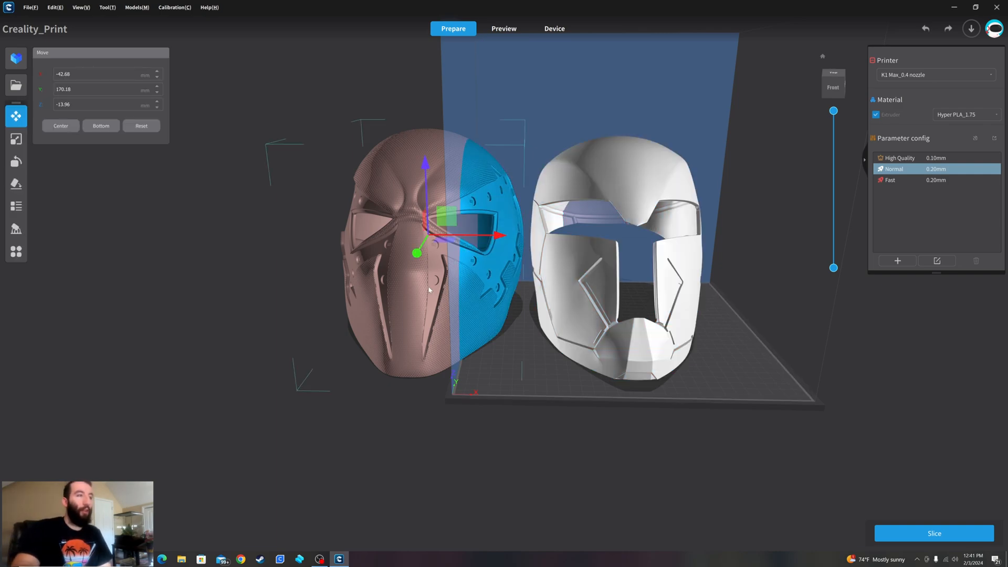
pyautogui.press('Delete')
pyautogui.moveTo(727, 289); pyautogui.dragTo(675, 242, button='right')
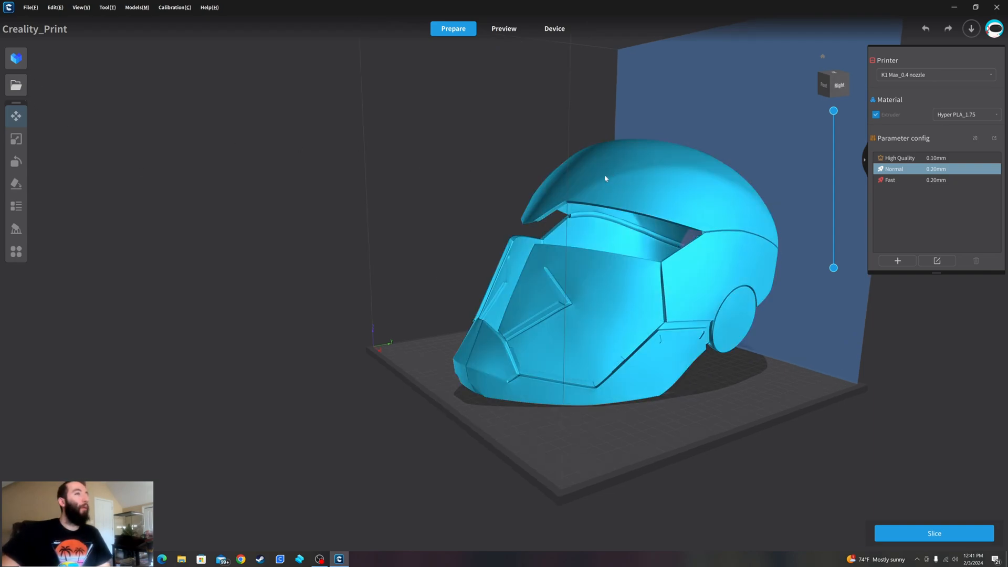
# - Rotate the remaining helmet about the Z axis to 41.85° so it lies diagonally across the bed
pyautogui.click(558, 195)
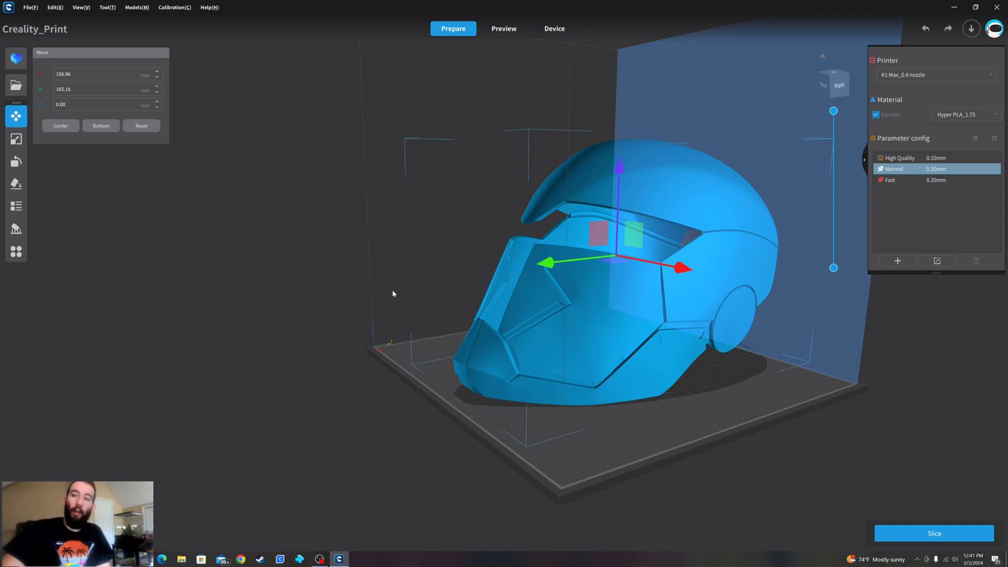
pyautogui.moveTo(410, 310); pyautogui.dragTo(374, 308)
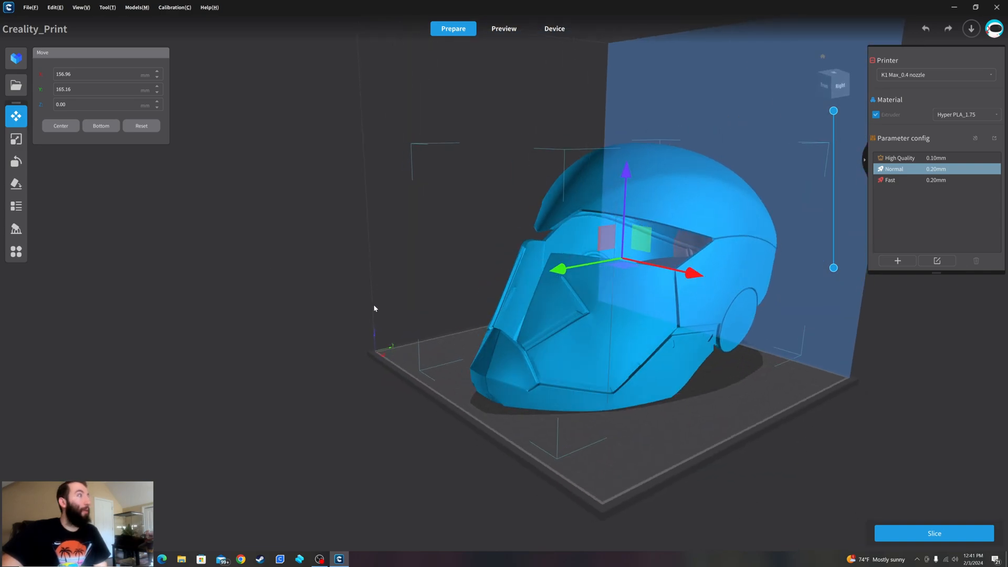
pyautogui.click(16, 162)
pyautogui.moveTo(500, 281); pyautogui.dragTo(612, 301)
pyautogui.click(508, 338)
pyautogui.moveTo(564, 353); pyautogui.dragTo(466, 365, button='right')
pyautogui.click(479, 261)
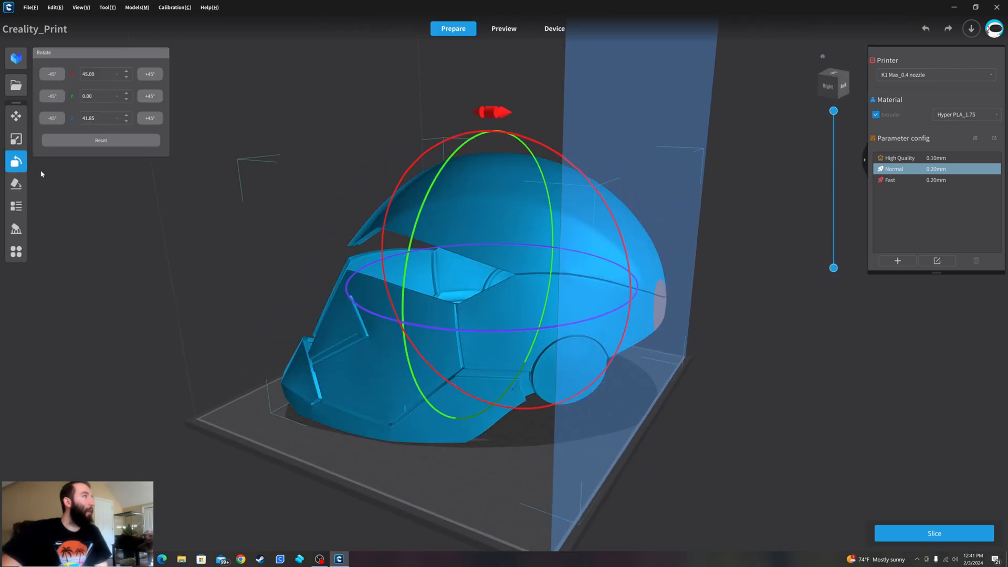
# - Move the helmet along X and Y to about X 147.89 mm, Y 156.03 mm, within the bed's boundaries
pyautogui.click(17, 116)
pyautogui.moveTo(578, 296); pyautogui.dragTo(565, 295)
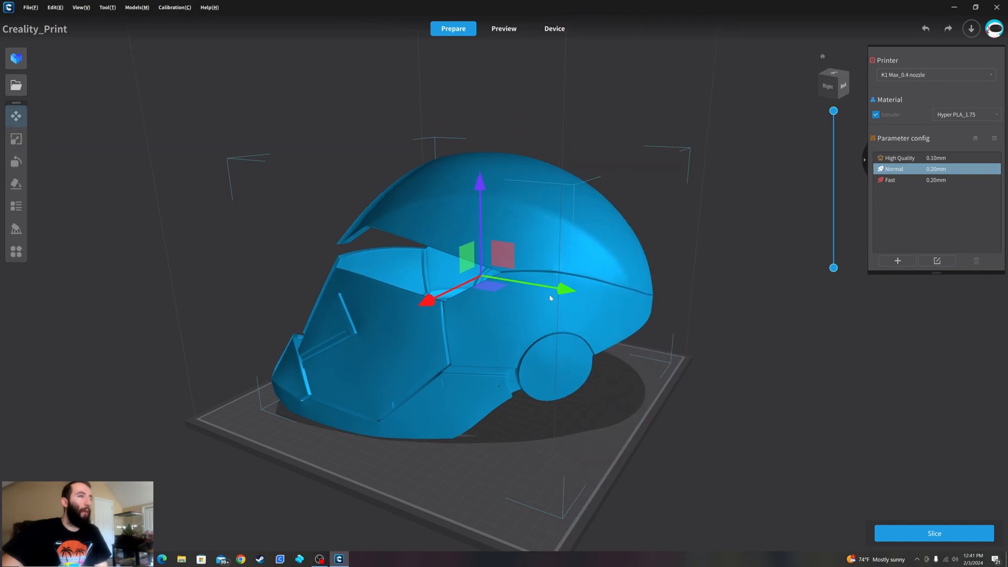
pyautogui.moveTo(424, 306); pyautogui.dragTo(419, 309)
pyautogui.click(413, 430)
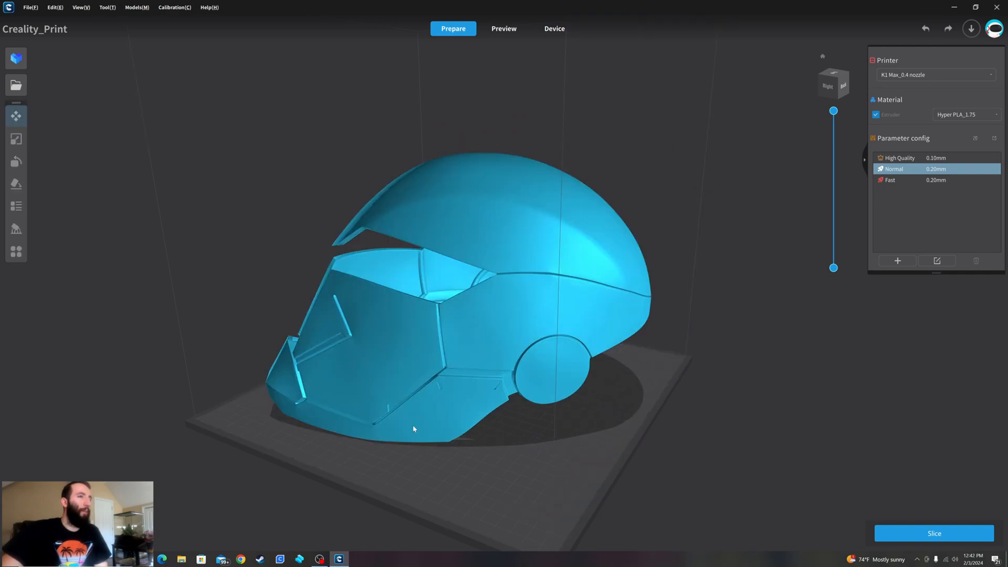
pyautogui.moveTo(415, 431)
pyautogui.mouseDown(button='right')
pyautogui.moveTo(527, 405)
pyautogui.moveTo(545, 376)
pyautogui.moveTo(530, 420)
pyautogui.moveTo(597, 423)
pyautogui.moveTo(609, 333)
pyautogui.moveTo(497, 353)
pyautogui.moveTo(380, 348)
pyautogui.moveTo(405, 292)
pyautogui.moveTo(349, 283)
pyautogui.moveTo(500, 318)
pyautogui.moveTo(524, 342)
pyautogui.mouseUp(button='right')
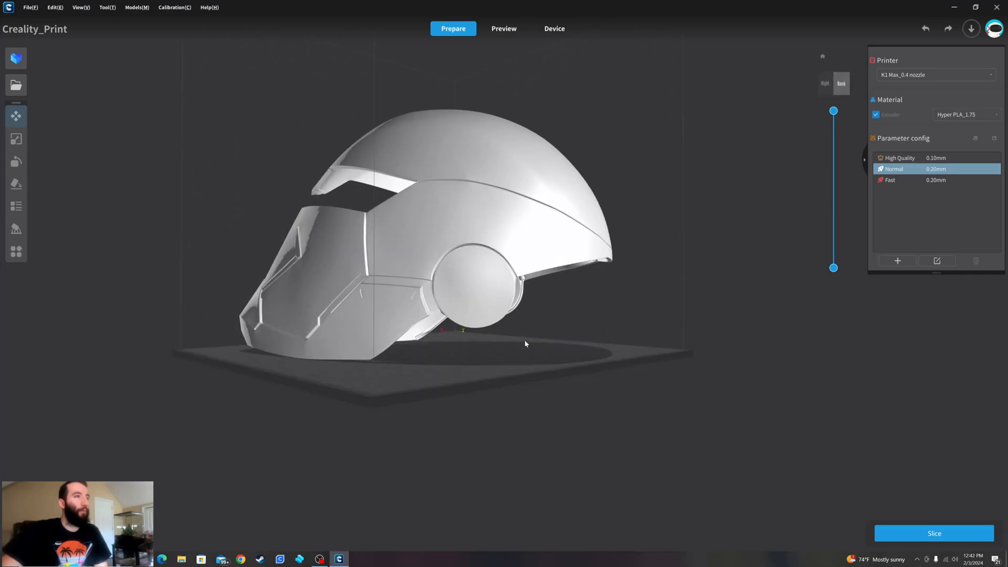
pyautogui.click(478, 268)
pyautogui.moveTo(401, 292); pyautogui.dragTo(514, 343, button='right')
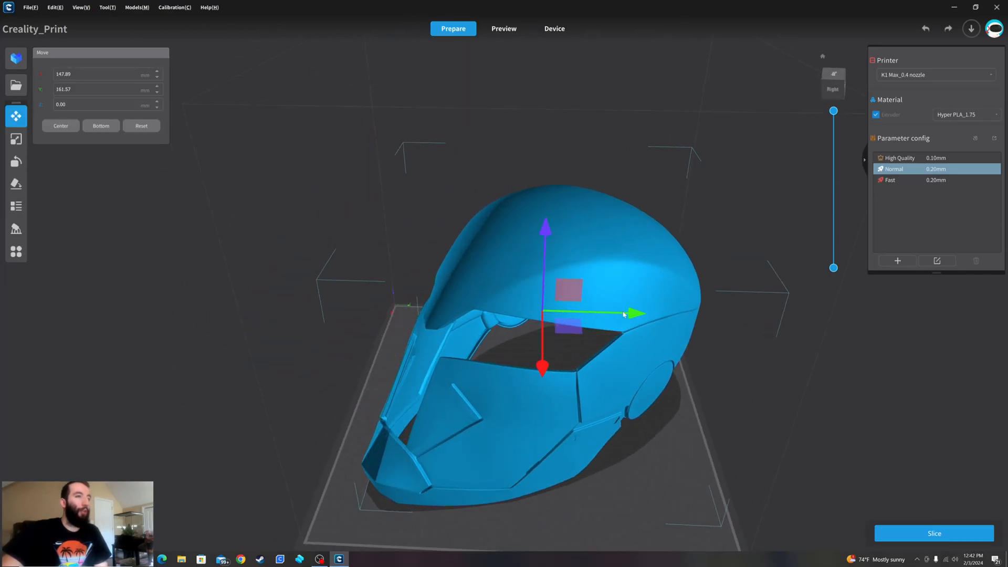
pyautogui.moveTo(632, 317); pyautogui.dragTo(626, 317)
pyautogui.click(544, 365)
pyautogui.click(572, 309)
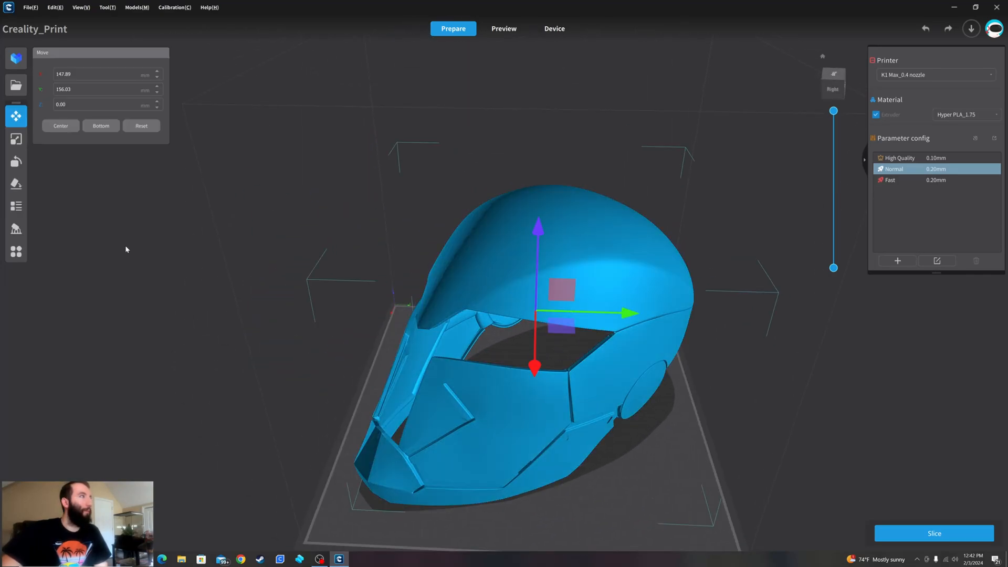
# - Generate automatic supports with a 10 mm grid and 30° maximum angle, and inspect them from below and from the front
pyautogui.click(21, 232)
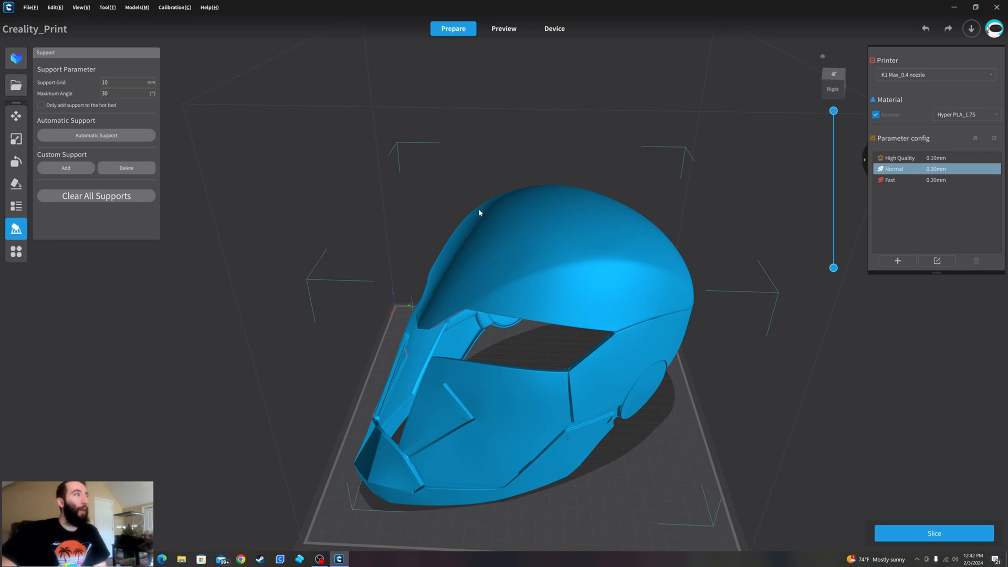
pyautogui.moveTo(502, 233); pyautogui.dragTo(297, 271, button='right')
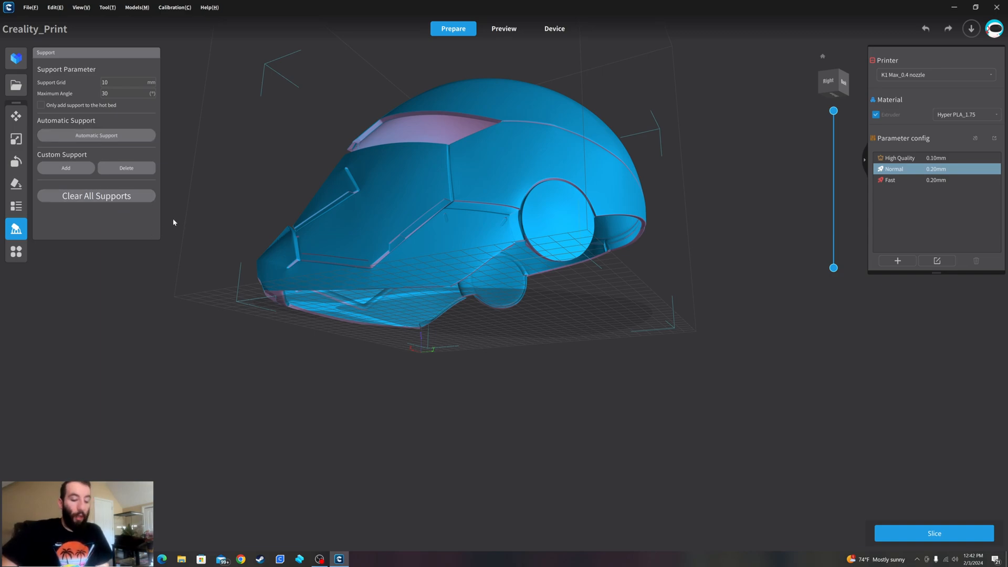
pyautogui.click(96, 135)
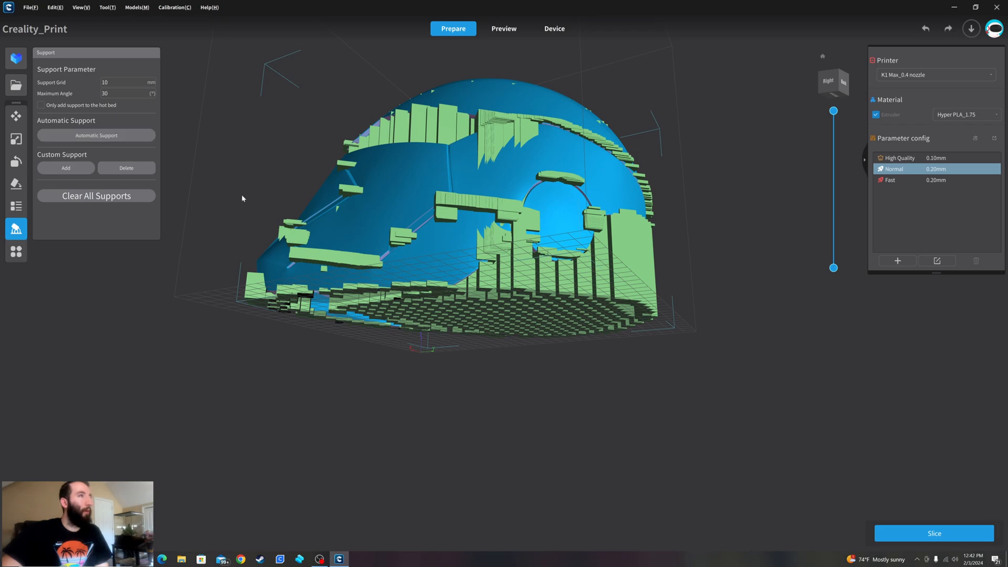
pyautogui.moveTo(241, 194); pyautogui.dragTo(524, 106, button='right')
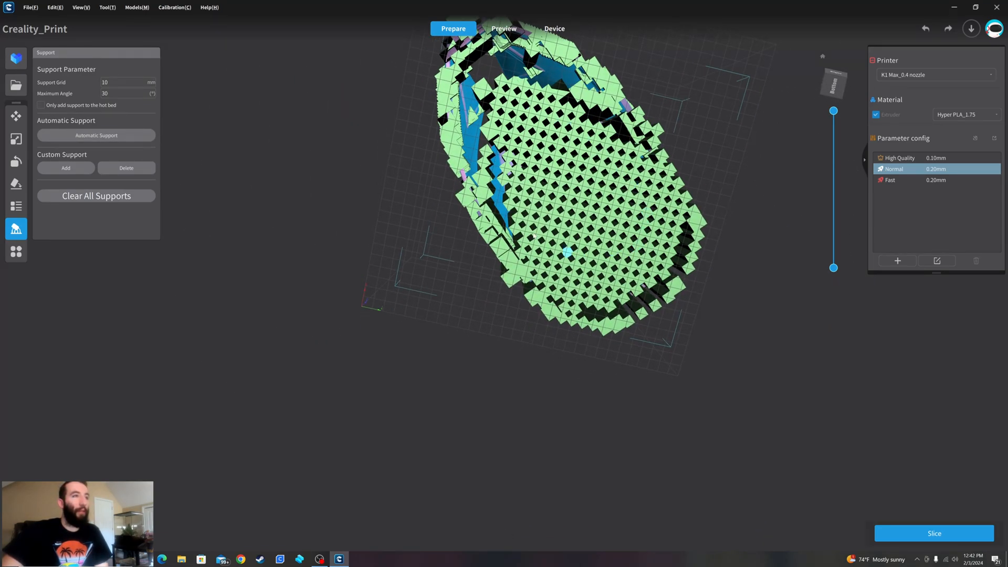
pyautogui.moveTo(472, 142); pyautogui.dragTo(559, 270, button='right')
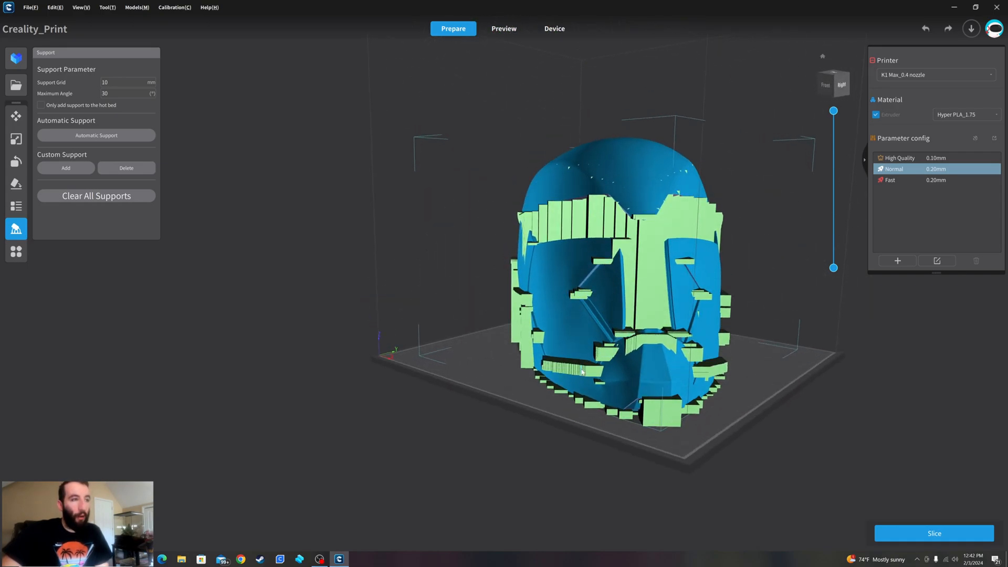
pyautogui.moveTo(718, 362); pyautogui.dragTo(633, 254, button='right')
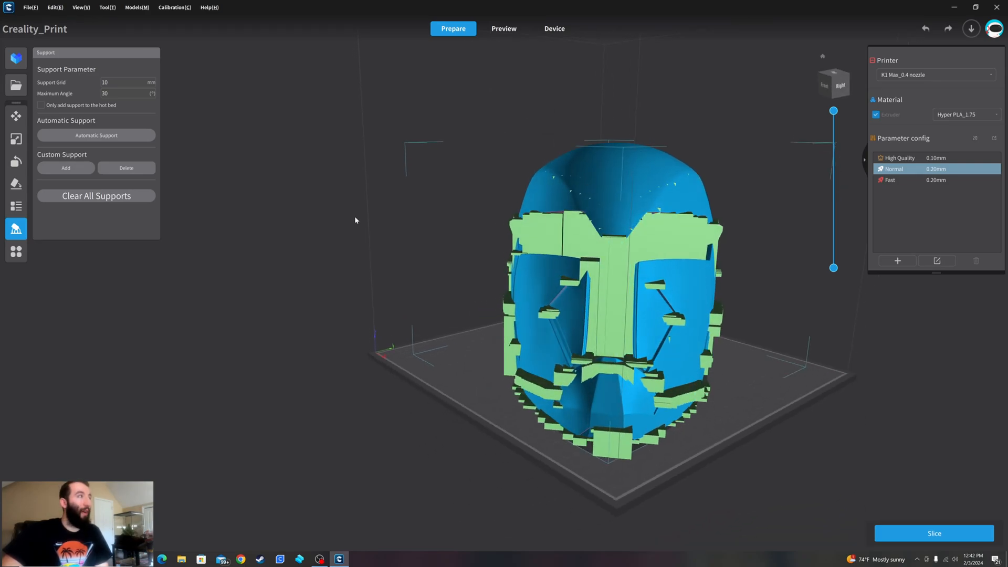
# - Clear the supports, restrict support to the hot bed only, and regenerate automatic supports to inspect their coverage
pyautogui.click(111, 199)
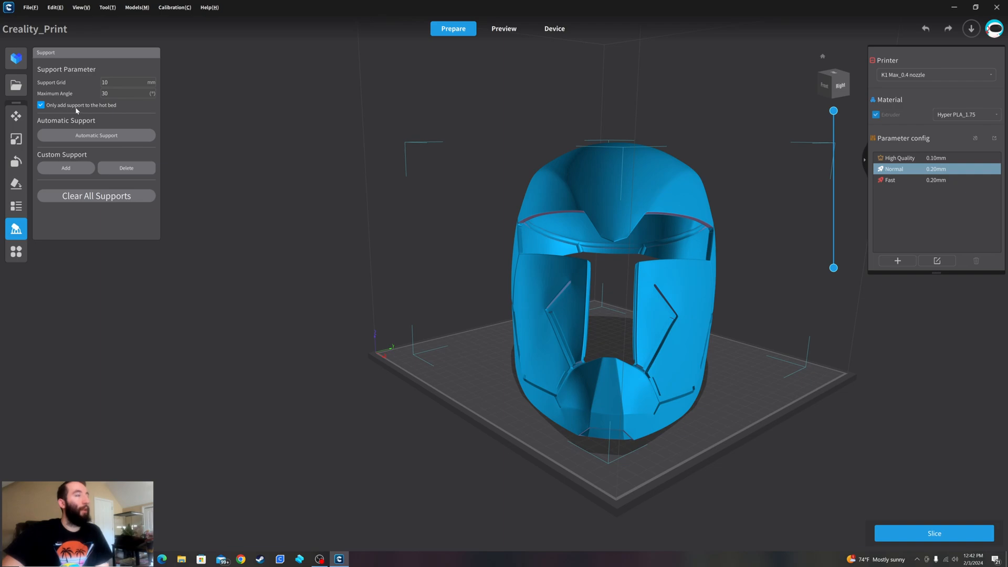
pyautogui.click(86, 132)
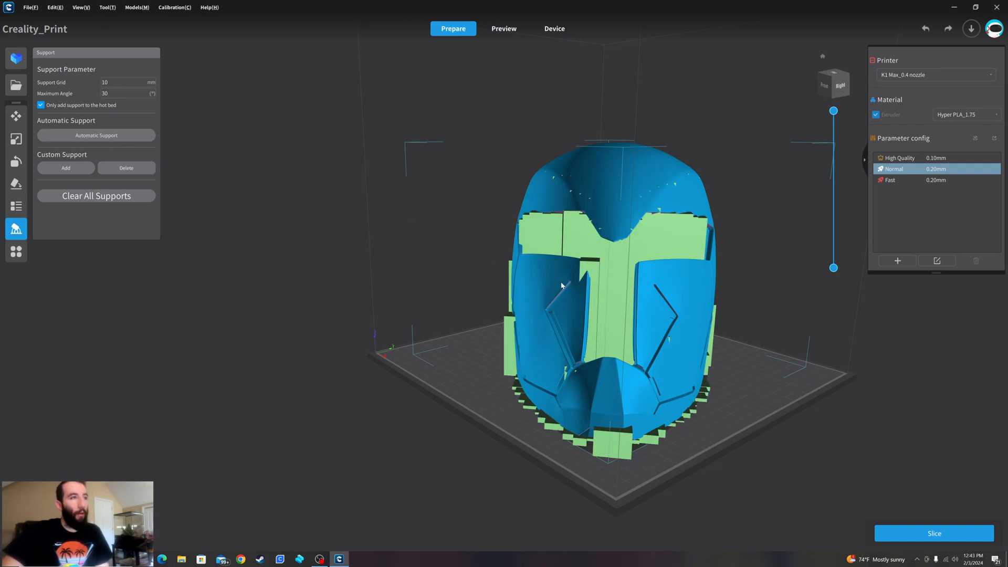
pyautogui.moveTo(557, 343); pyautogui.dragTo(570, 240, button='right')
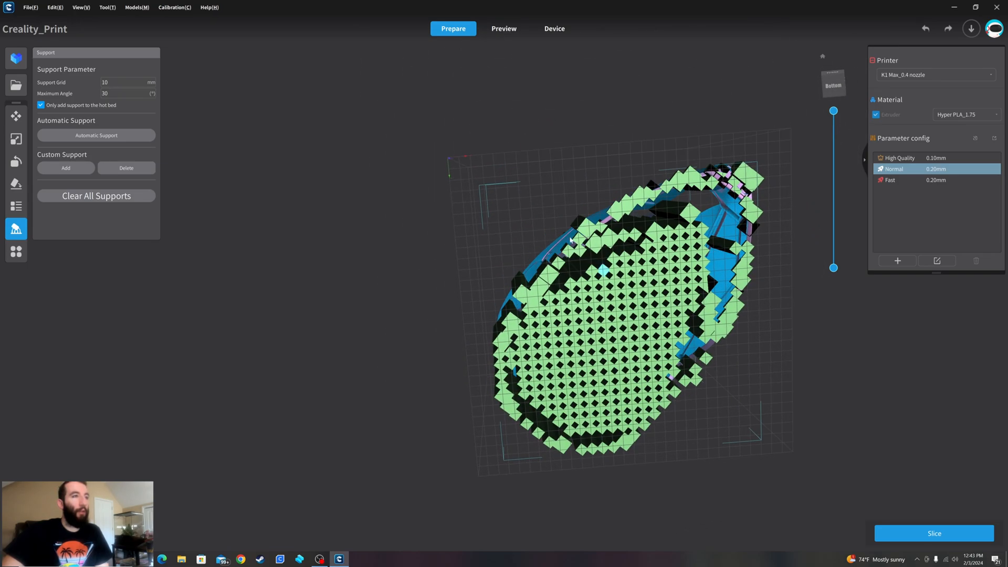
pyautogui.moveTo(650, 250); pyautogui.dragTo(531, 395, button='right')
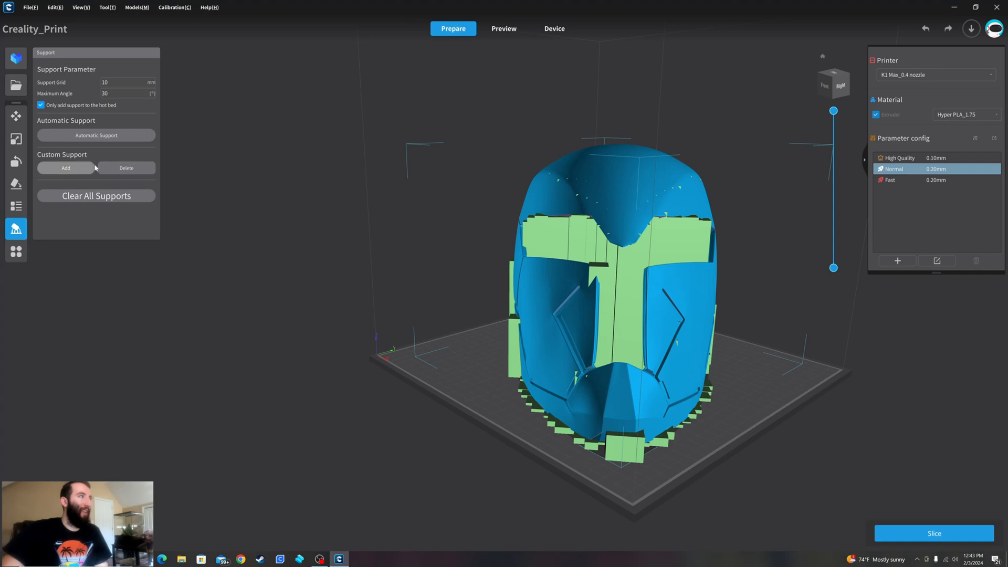
# - Clear all supports and add a row of custom supports along the helmet's lower rear rim
pyautogui.click(113, 197)
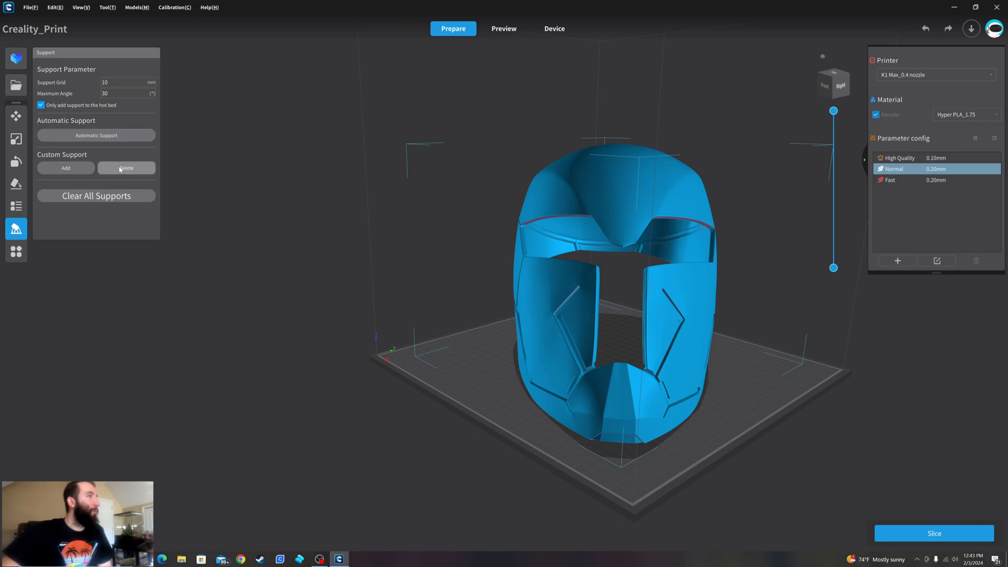
pyautogui.click(67, 169)
pyautogui.moveTo(484, 288); pyautogui.dragTo(353, 252, button='right')
pyautogui.moveTo(517, 267); pyautogui.dragTo(413, 255, button='right')
pyautogui.click(404, 206)
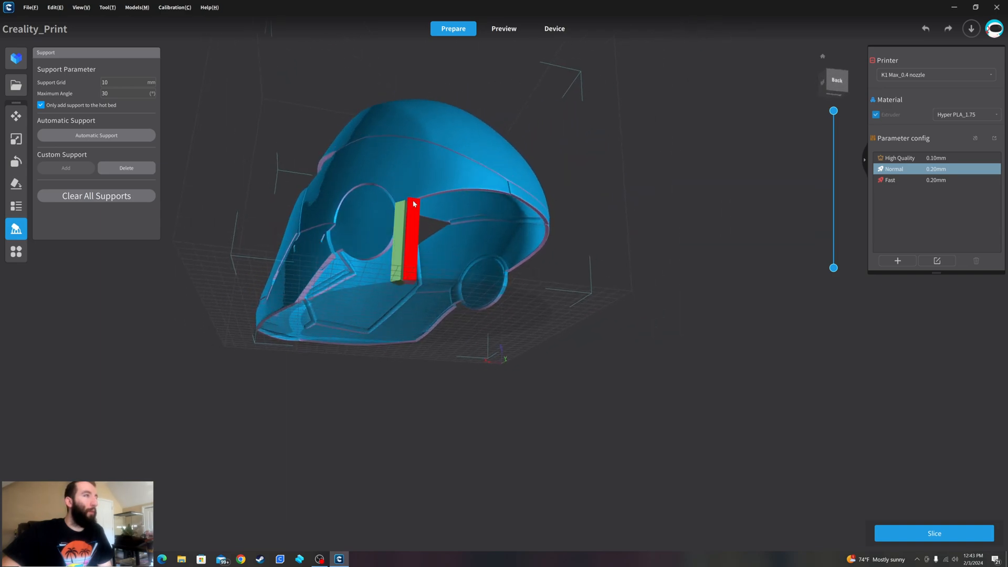
pyautogui.click(415, 201)
pyautogui.click(425, 197)
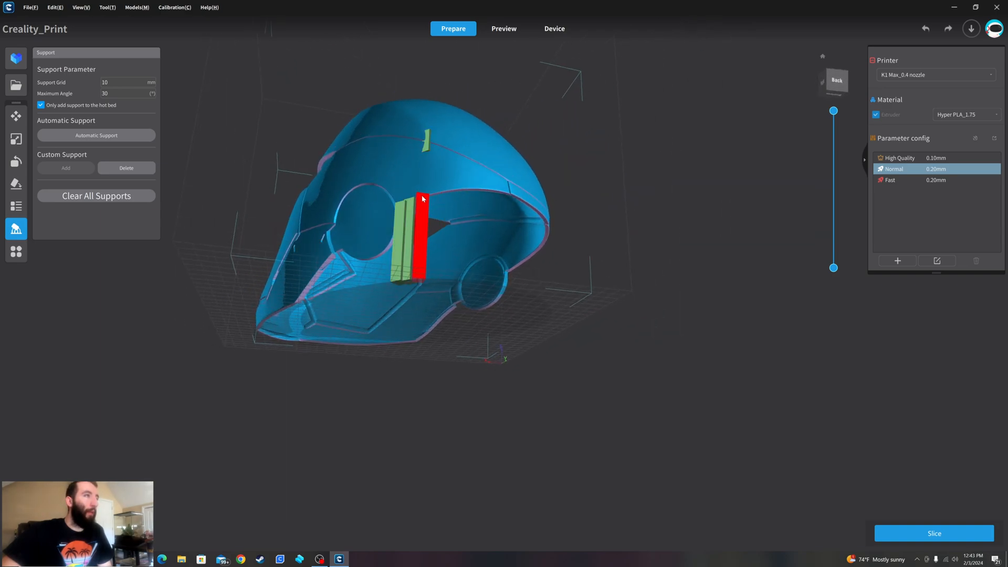
pyautogui.click(423, 198)
pyautogui.click(435, 194)
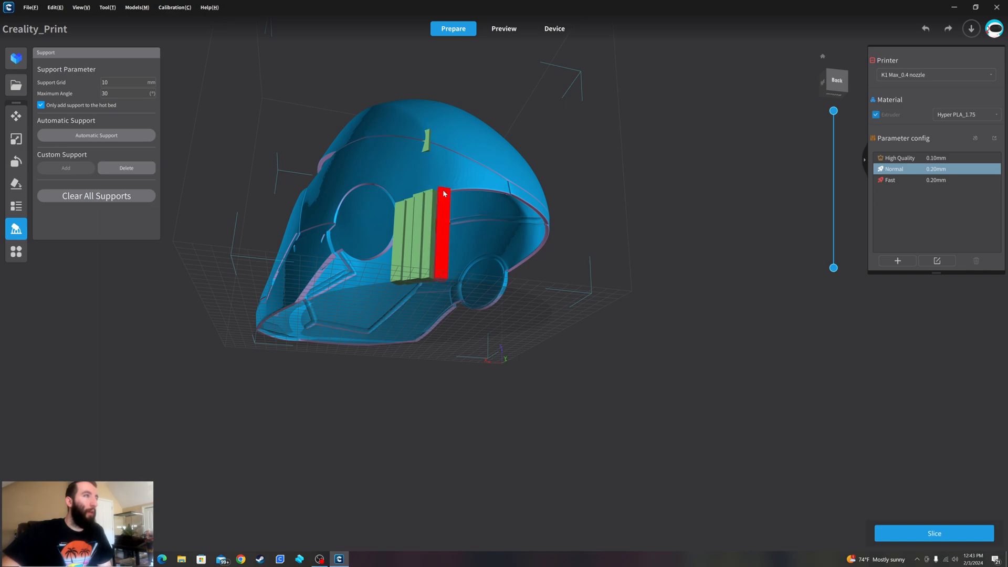
pyautogui.click(446, 194)
pyautogui.click(455, 193)
pyautogui.click(468, 193)
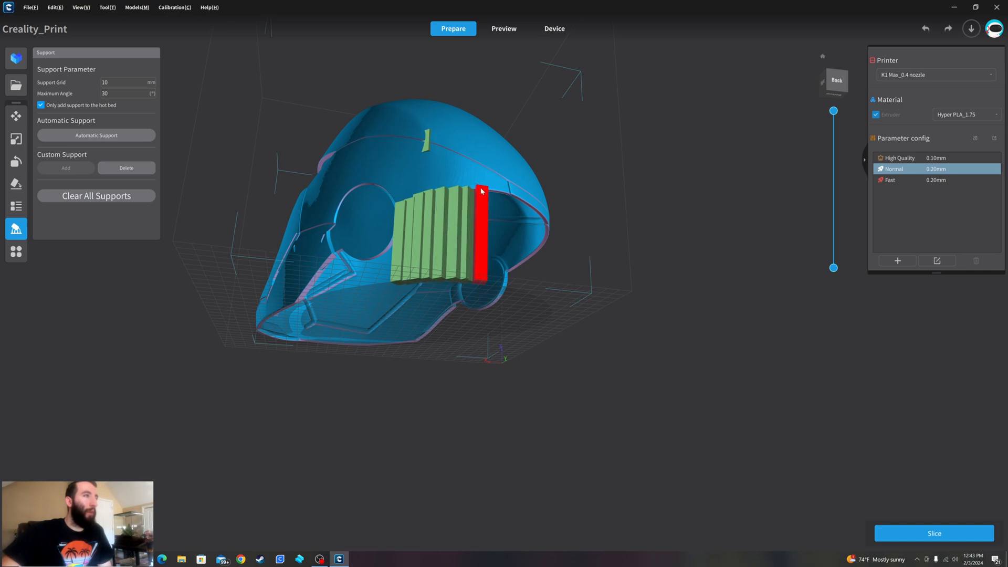
pyautogui.click(483, 193)
pyautogui.click(493, 191)
pyautogui.moveTo(510, 197); pyautogui.dragTo(412, 208, button='right')
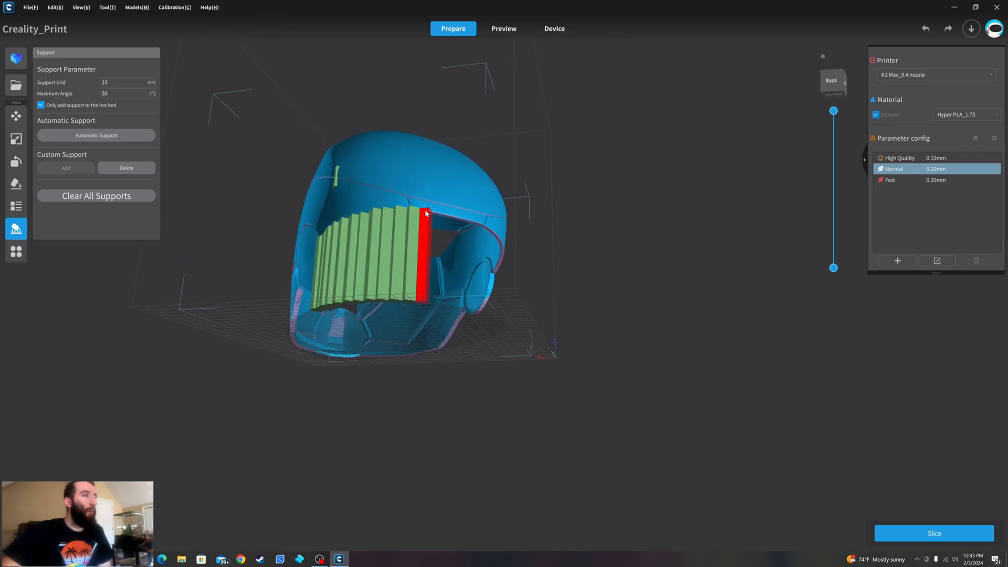
pyautogui.click(430, 212)
pyautogui.click(442, 215)
pyautogui.click(453, 217)
# - Add a row of custom supports under the lower rim along one side of the helmet's chin
pyautogui.moveTo(461, 220); pyautogui.dragTo(774, 342, button='right')
pyautogui.scroll(5, 676, 330)
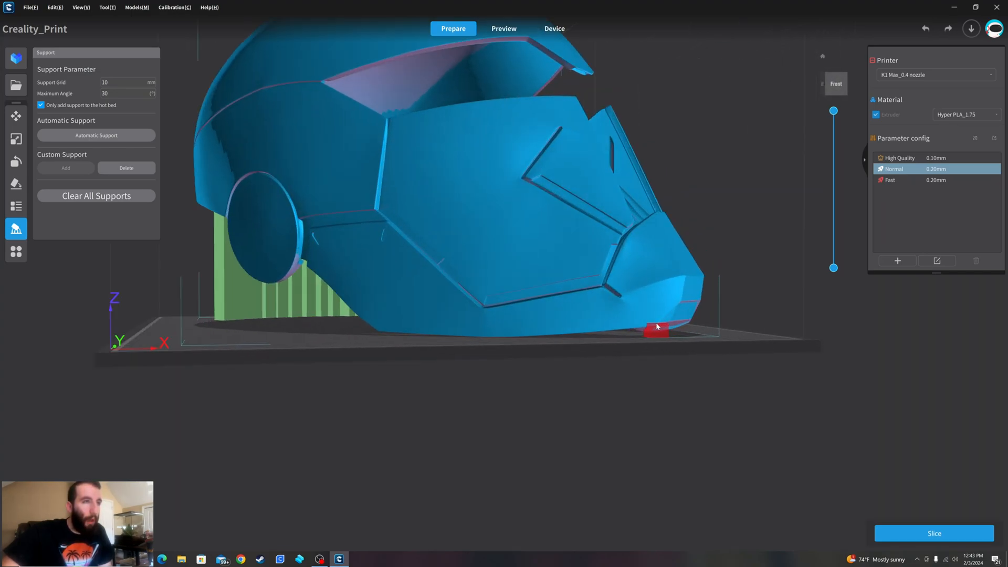
pyautogui.click(656, 329)
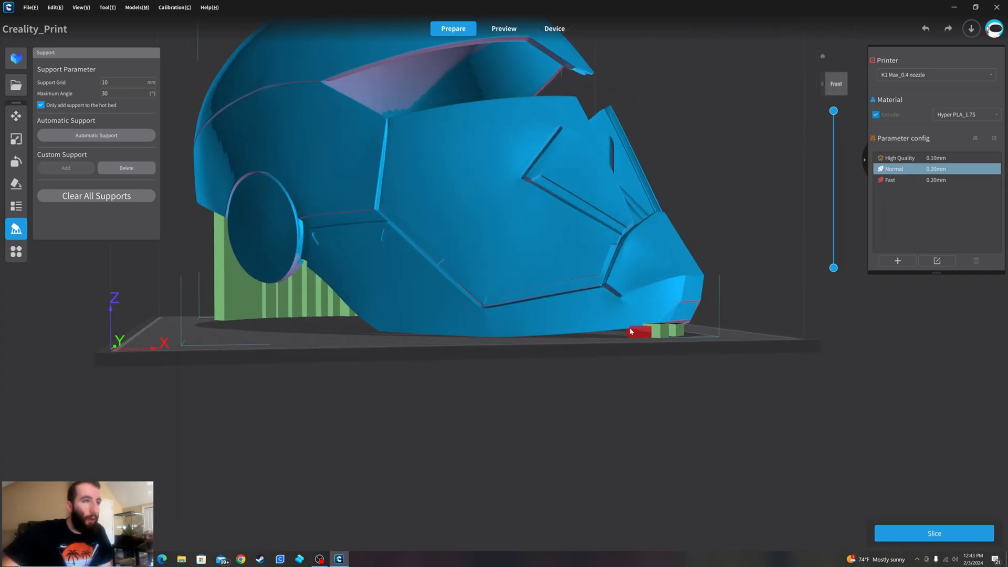
pyautogui.click(630, 331)
pyautogui.click(604, 332)
pyautogui.moveTo(603, 333); pyautogui.dragTo(587, 319, button='right')
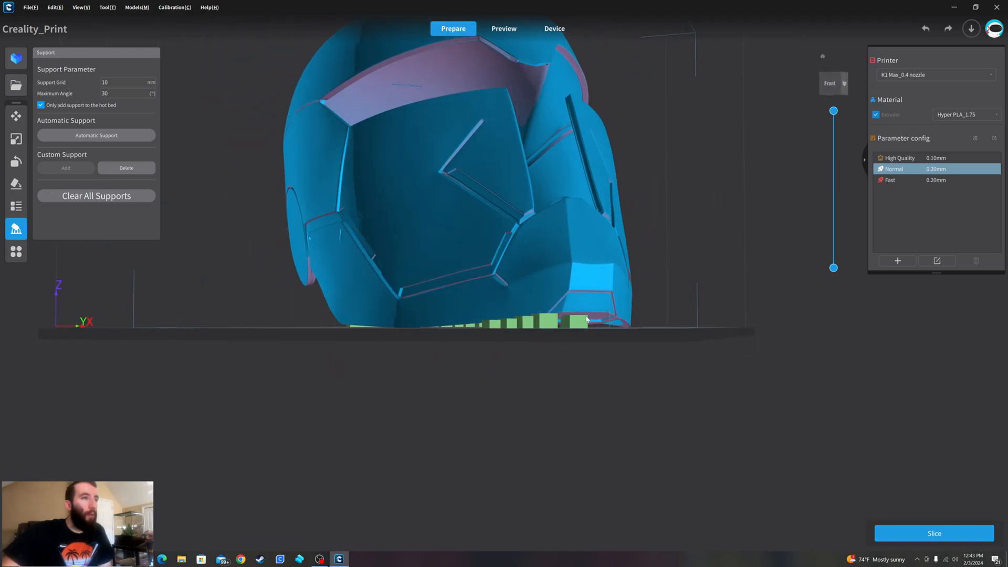
# - Fill the gap in the chin supports and extend the row around the front of the chin
pyautogui.click(567, 316)
pyautogui.click(566, 316)
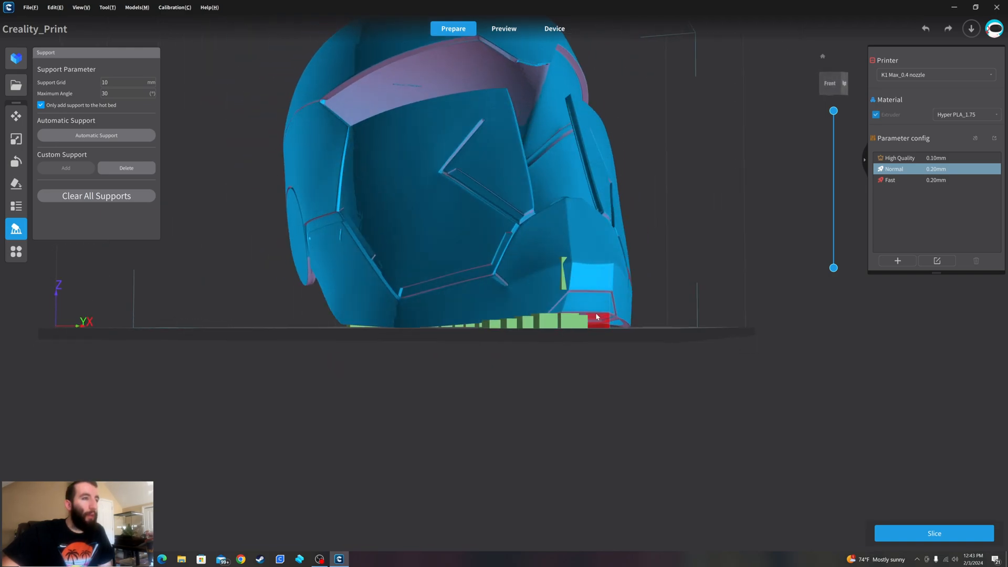
pyautogui.click(592, 317)
pyautogui.click(611, 320)
pyautogui.moveTo(610, 319); pyautogui.dragTo(470, 323, button='right')
pyautogui.click(479, 300)
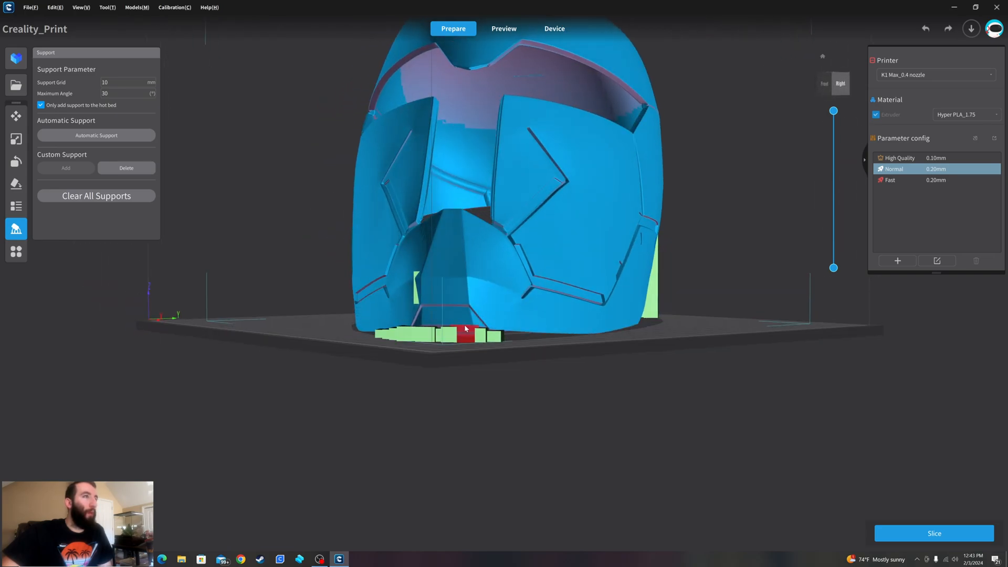
# - Add a cluster of custom supports near the middle of the helmet's inner dome, working from below
pyautogui.moveTo(459, 206); pyautogui.dragTo(403, 311, button='right')
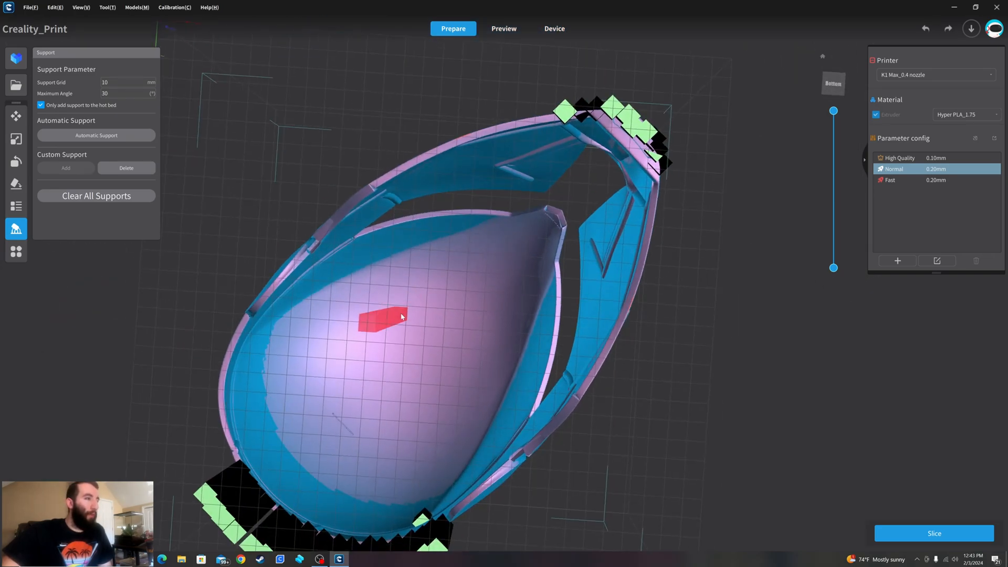
pyautogui.moveTo(429, 310); pyautogui.dragTo(551, 266, button='middle')
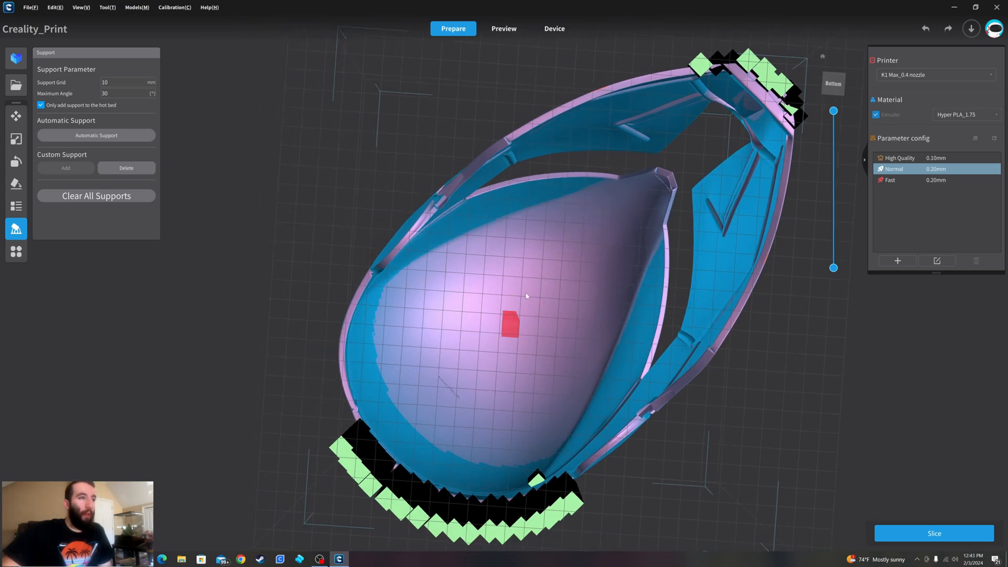
pyautogui.moveTo(483, 309); pyautogui.dragTo(574, 269, button='right')
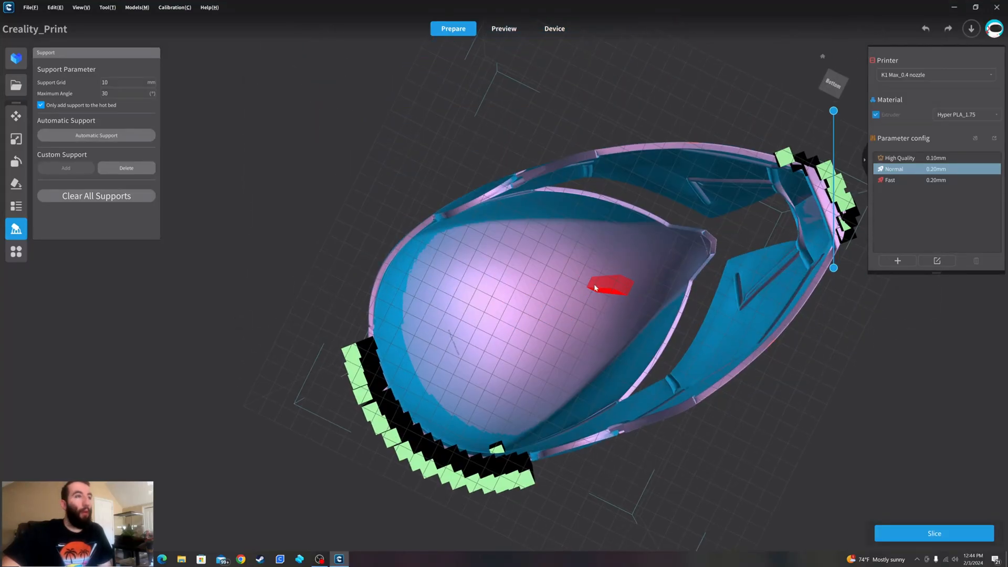
pyautogui.click(570, 270)
pyautogui.click(579, 280)
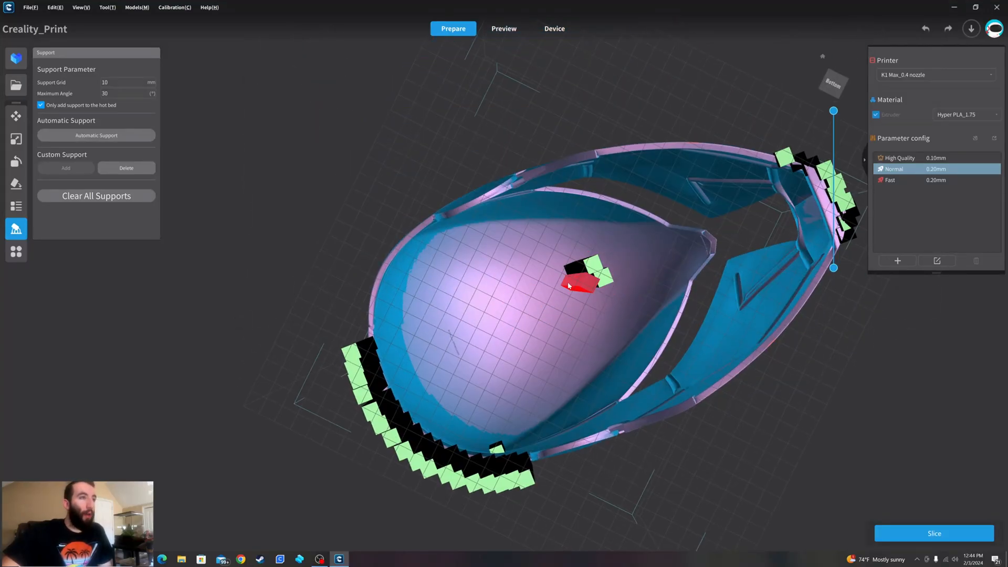
pyautogui.click(564, 283)
pyautogui.click(560, 277)
pyautogui.click(558, 288)
pyautogui.click(550, 280)
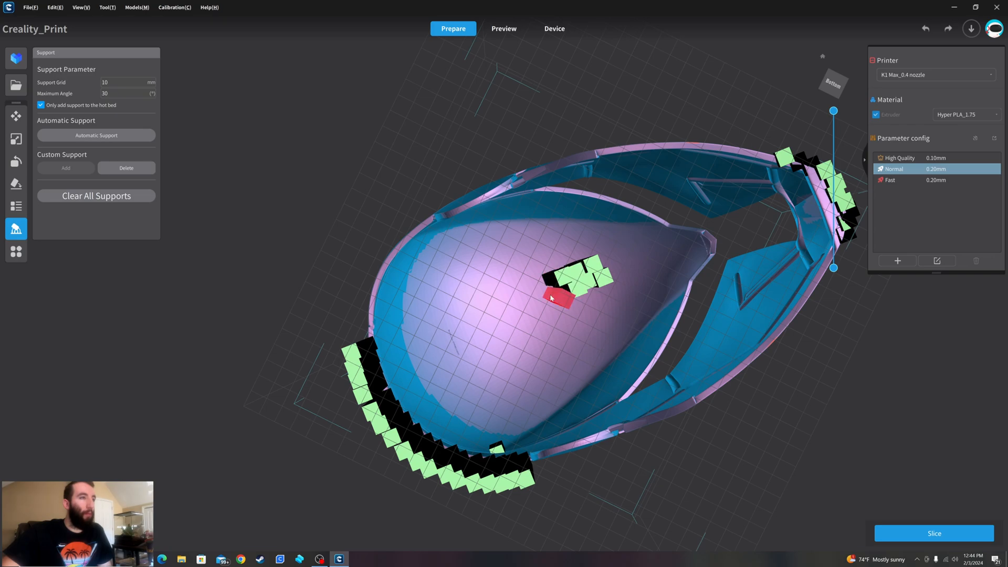
pyautogui.click(551, 299)
pyautogui.click(546, 289)
pyautogui.click(539, 310)
pyautogui.click(538, 298)
# - Add a row of custom supports along the upper edge of one eye opening out to its outer corner
pyautogui.moveTo(532, 288); pyautogui.dragTo(530, 461, button='right')
pyautogui.moveTo(776, 190); pyautogui.dragTo(540, 227, button='right')
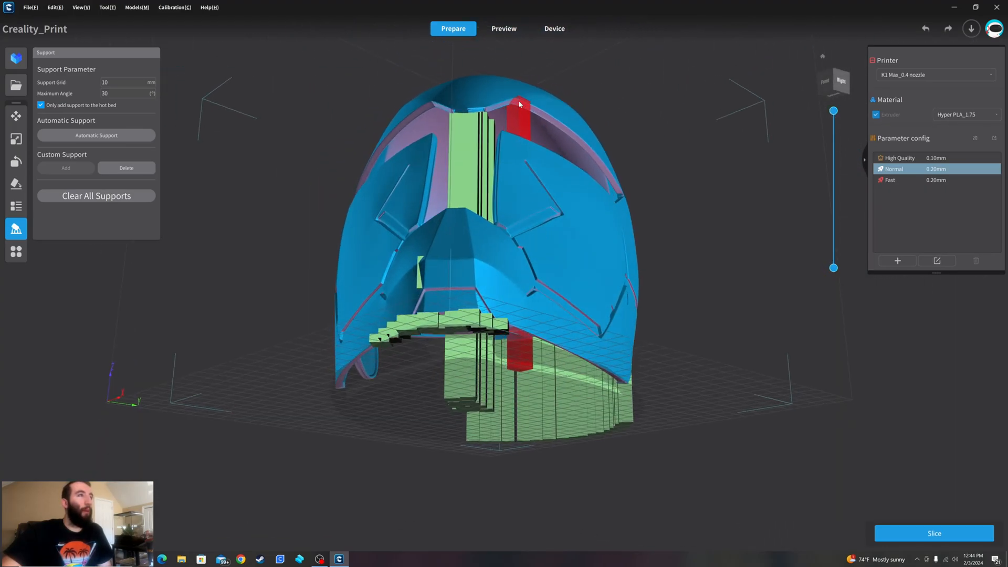
pyautogui.click(525, 113)
pyautogui.click(549, 123)
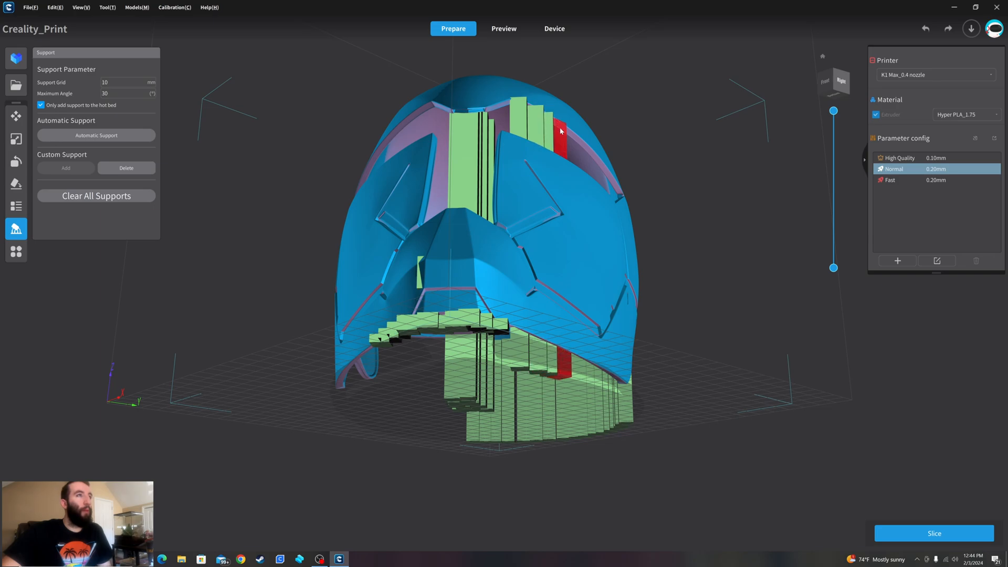
pyautogui.click(559, 132)
pyautogui.click(570, 139)
pyautogui.moveTo(581, 146); pyautogui.dragTo(581, 175, button='right')
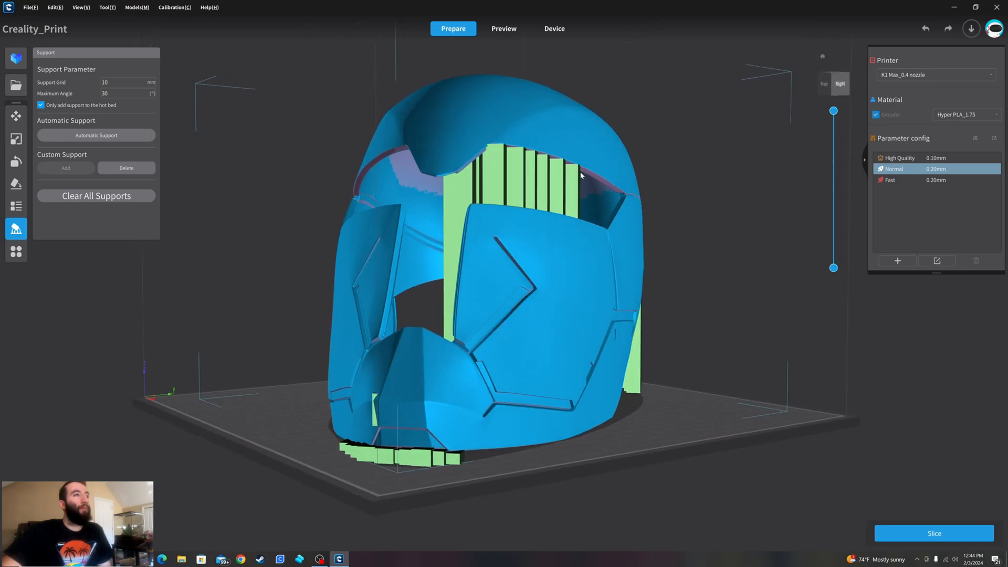
pyautogui.click(596, 179)
pyautogui.click(609, 188)
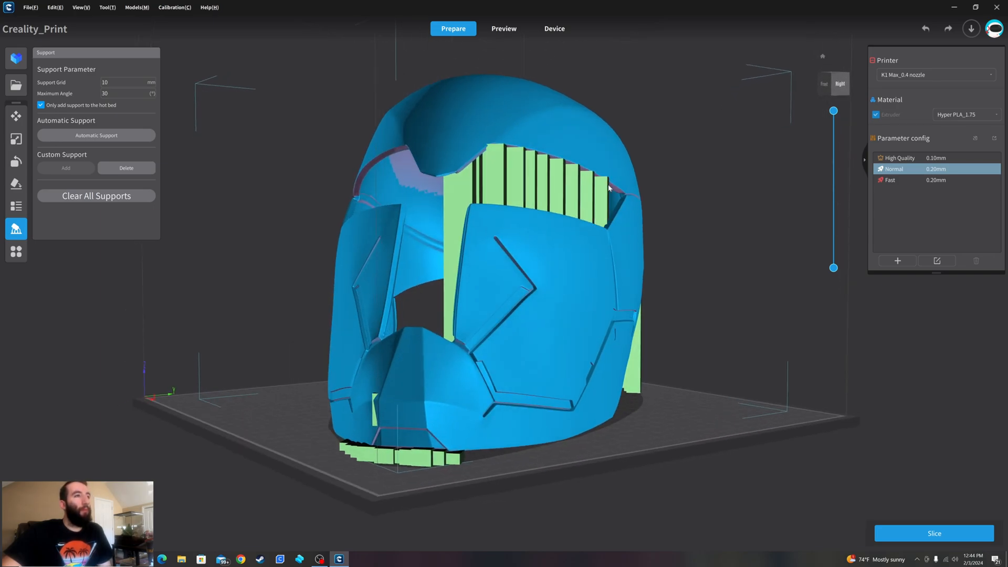
# - Extend the eye-opening supports inward along the brow edge to the centre of the forehead
pyautogui.click(480, 154)
pyautogui.click(467, 164)
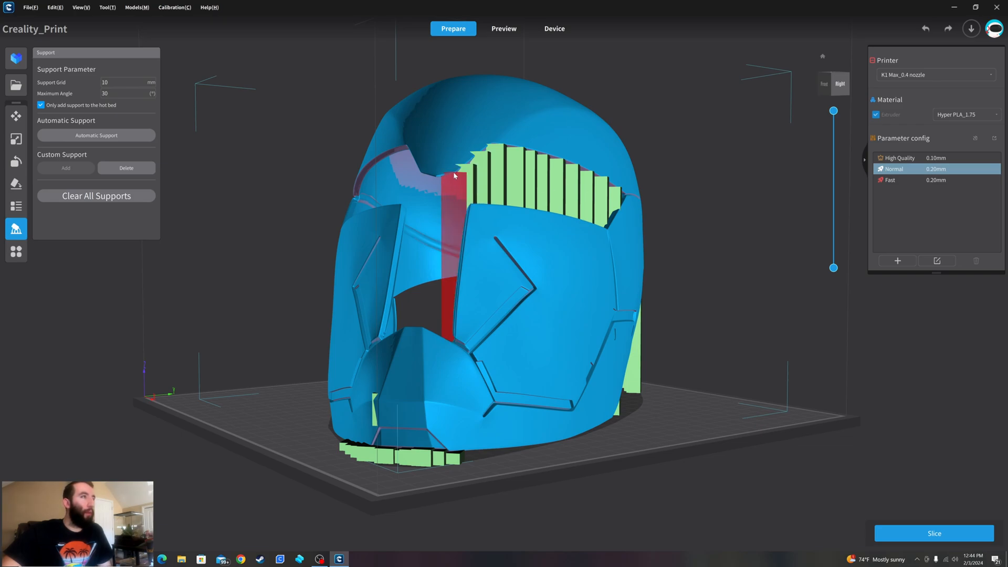
pyautogui.click(452, 173)
pyautogui.moveTo(445, 176); pyautogui.dragTo(456, 132, button='right')
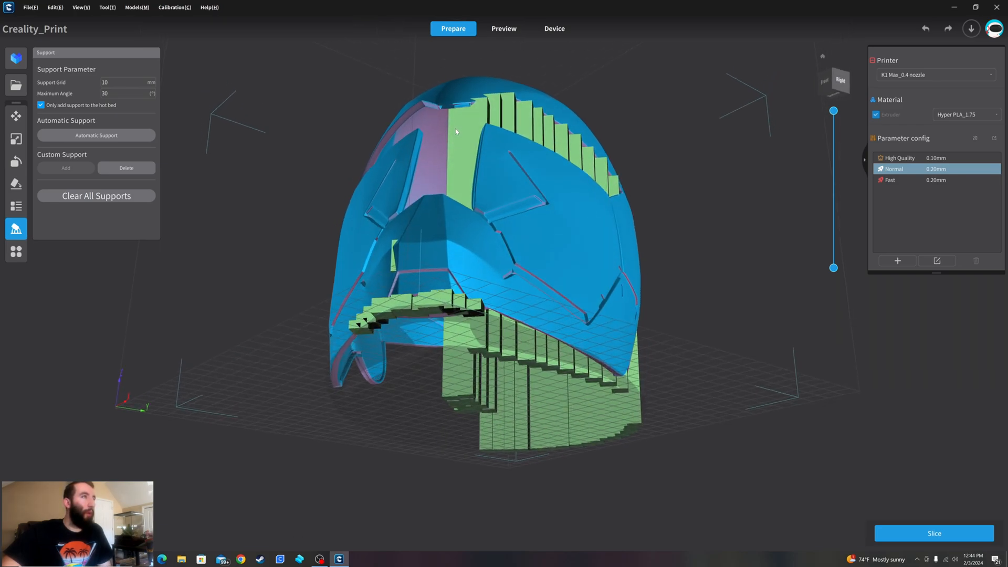
pyautogui.click(464, 107)
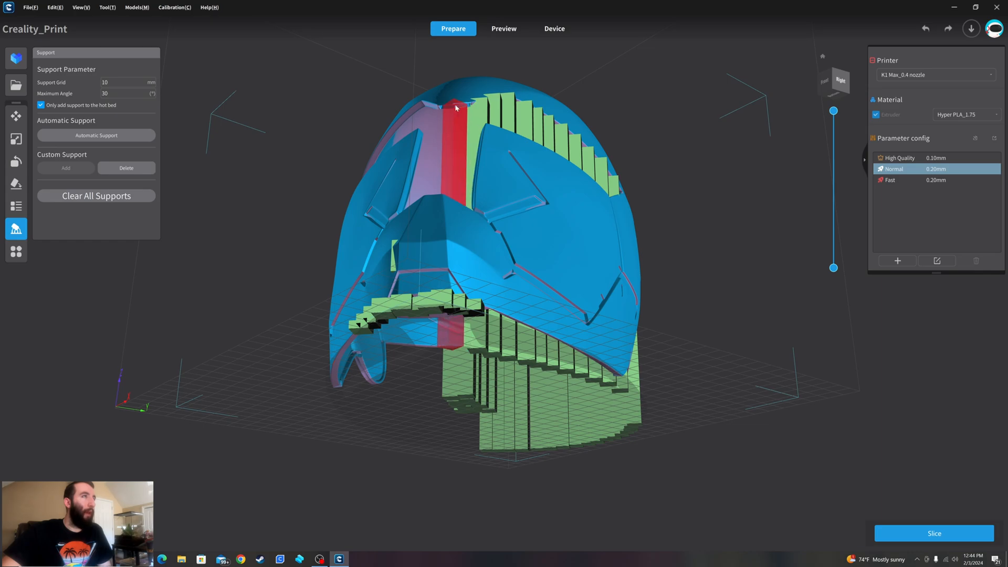
pyautogui.click(470, 106)
pyautogui.moveTo(553, 135)
pyautogui.mouseDown(button='right')
pyautogui.moveTo(619, 150)
pyautogui.moveTo(643, 181)
pyautogui.moveTo(557, 146)
pyautogui.mouseUp(button='right')
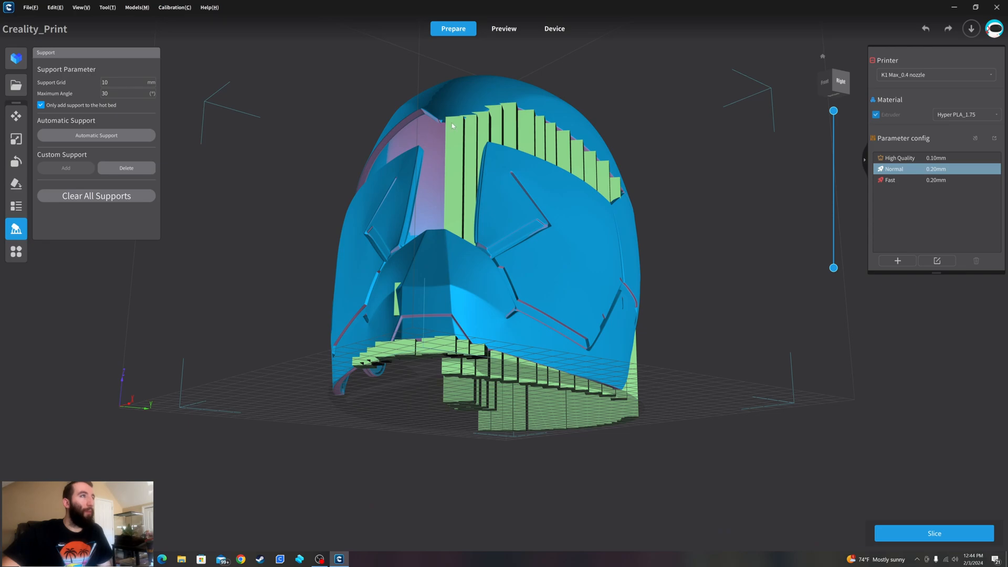
pyautogui.moveTo(453, 123); pyautogui.dragTo(502, 125, button='right')
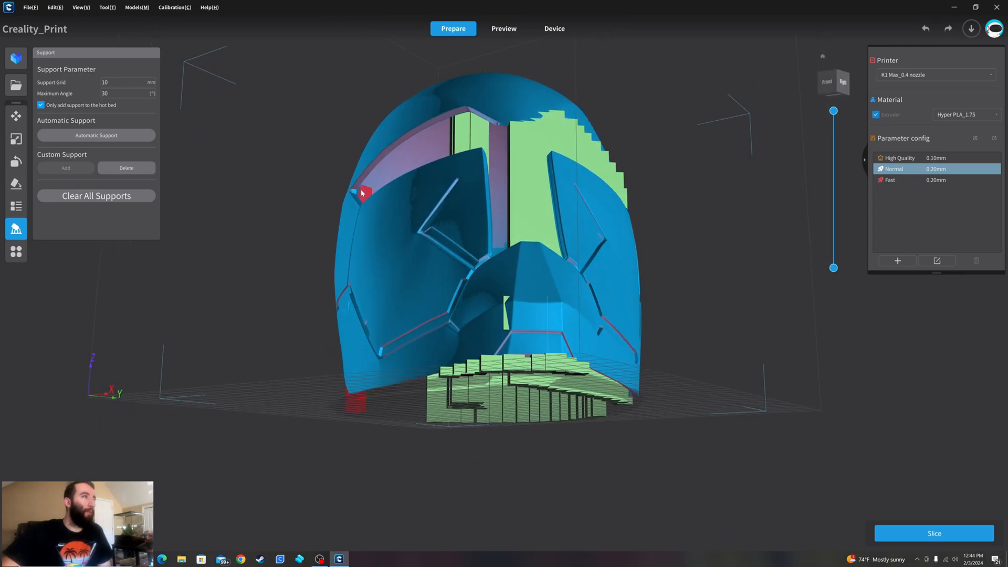
# - Slice the supported helmet and inspect the complete toolpath preview from the front and side
pyautogui.moveTo(361, 193); pyautogui.dragTo(638, 220, button='right')
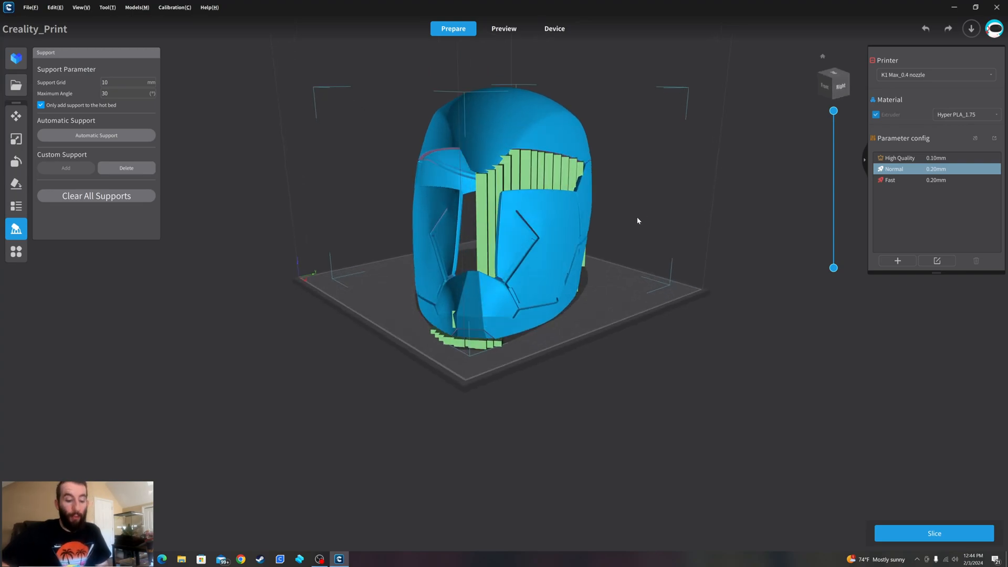
pyautogui.click(504, 29)
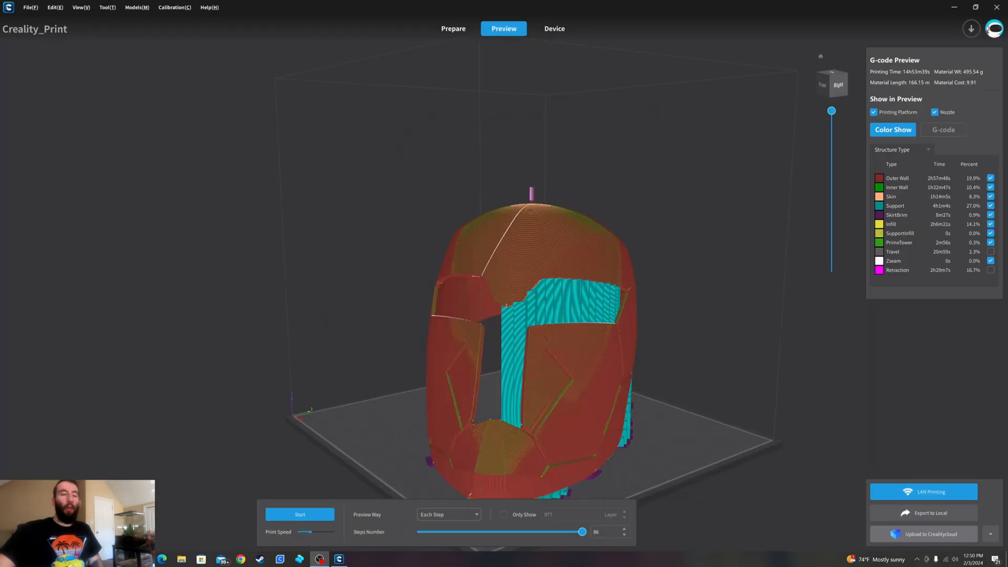
pyautogui.moveTo(747, 313); pyautogui.dragTo(763, 267)
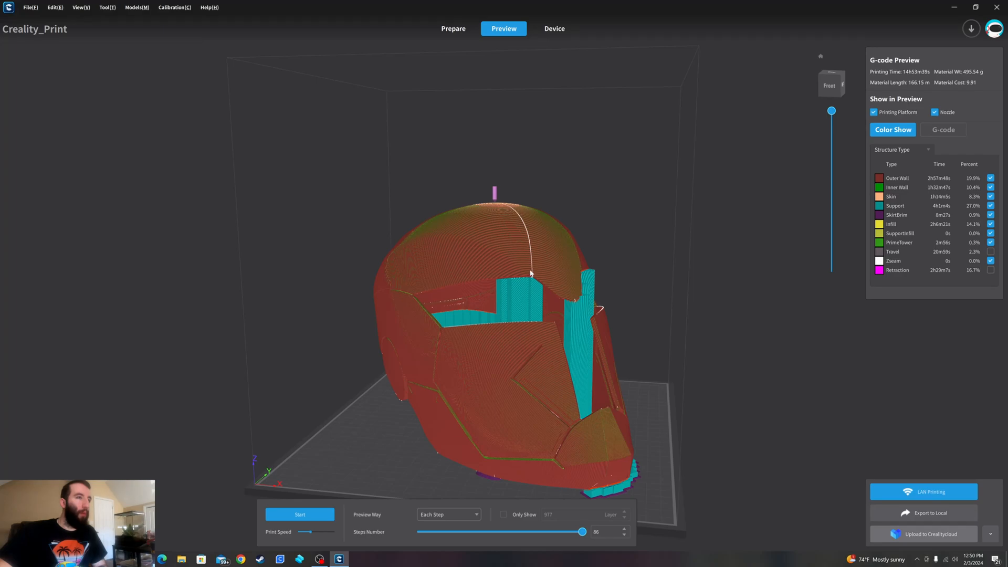
pyautogui.moveTo(531, 273); pyautogui.dragTo(663, 314, button='right')
# - Lower the preview to layer 1 and examine the bed contact of the helmet and its supports
pyautogui.moveTo(832, 112)
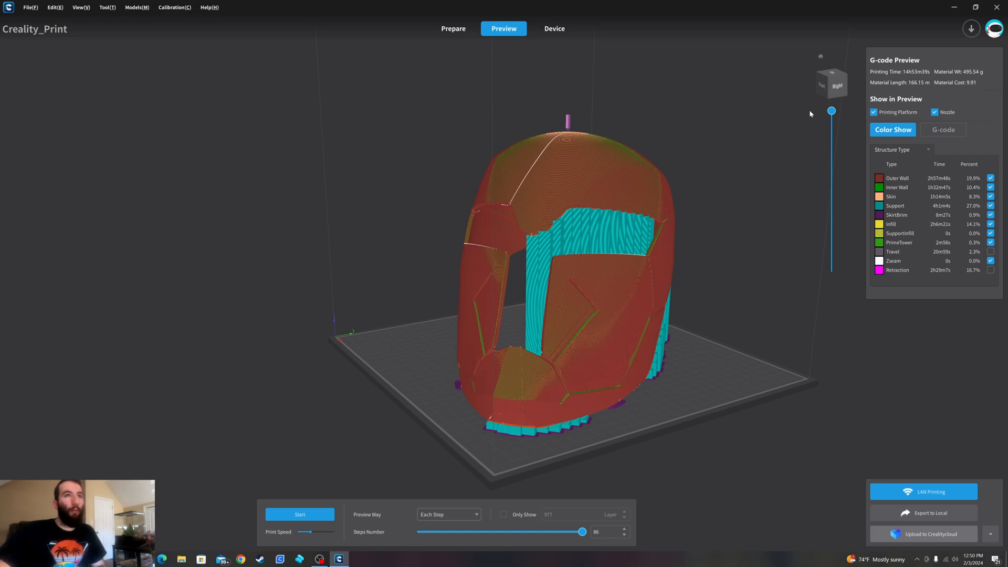
pyautogui.moveTo(831, 111); pyautogui.dragTo(831, 267)
pyautogui.moveTo(709, 260); pyautogui.dragTo(686, 330, button='right')
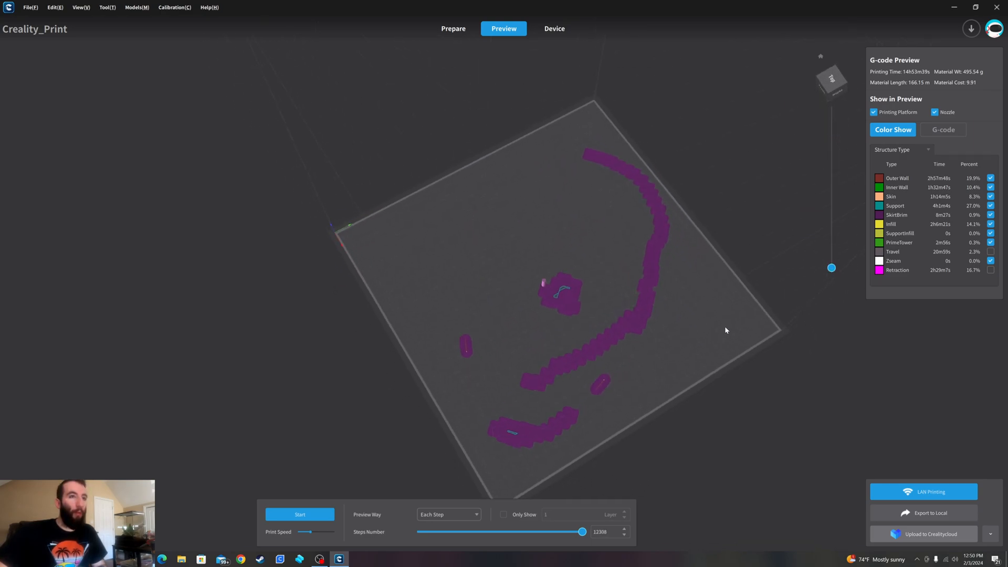
pyautogui.moveTo(832, 269); pyautogui.dragTo(832, 271)
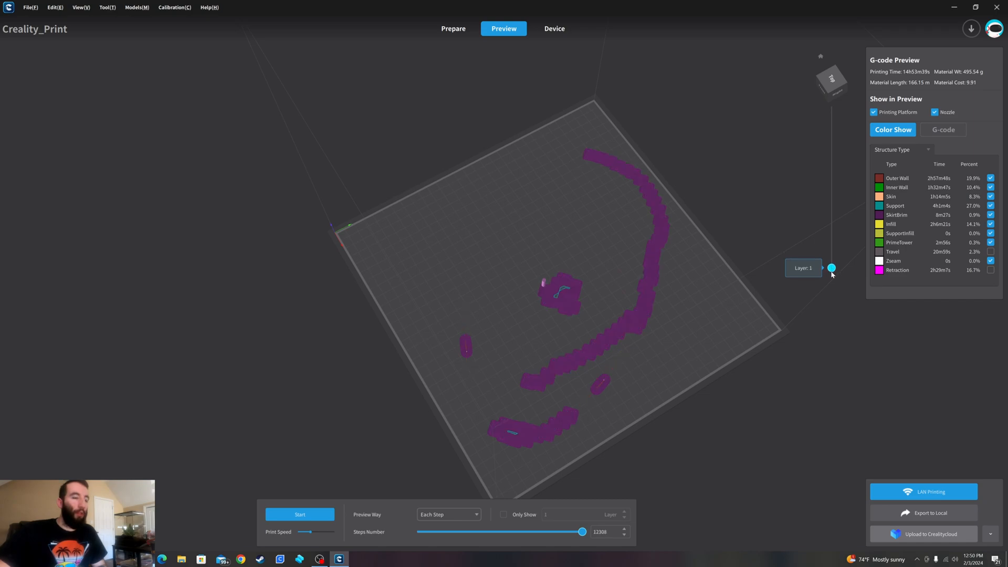
pyautogui.moveTo(692, 286); pyautogui.dragTo(608, 341, button='right')
pyautogui.scroll(2, 606, 336)
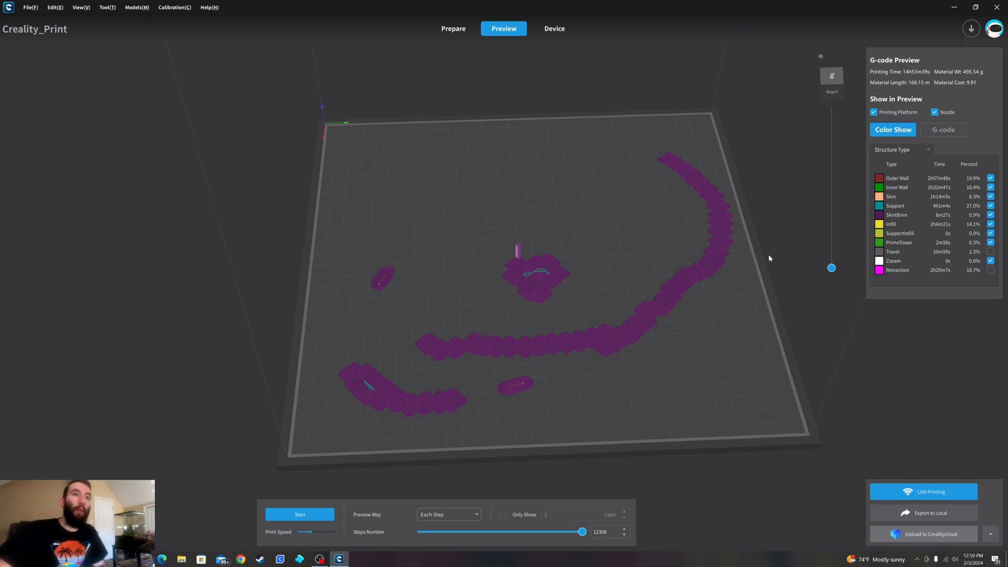
# - Examine the helmet's lower rim and surrounding supports at layers 49 and 12 from the side
pyautogui.moveTo(829, 269); pyautogui.dragTo(830, 261)
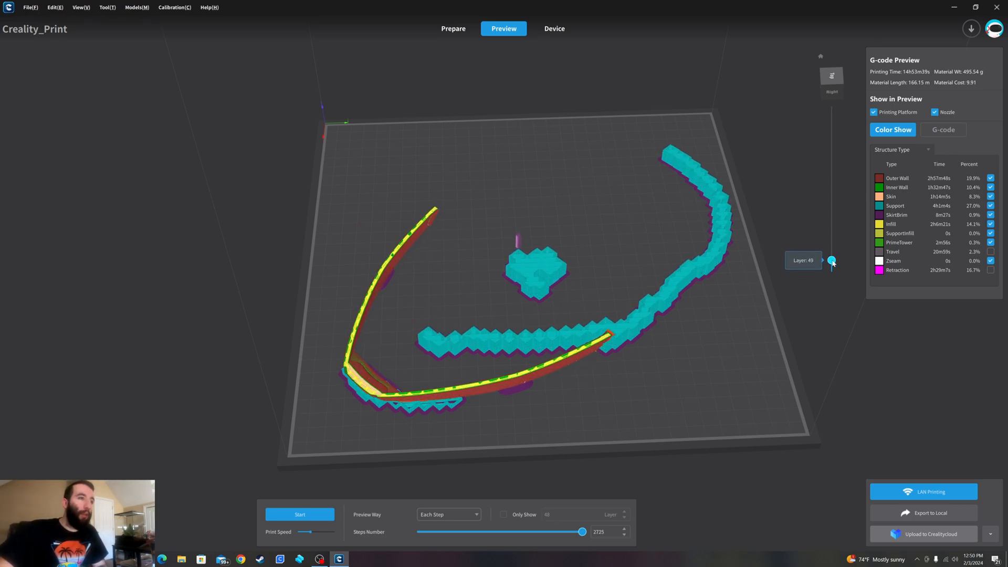
pyautogui.moveTo(628, 351); pyautogui.dragTo(622, 287, button='right')
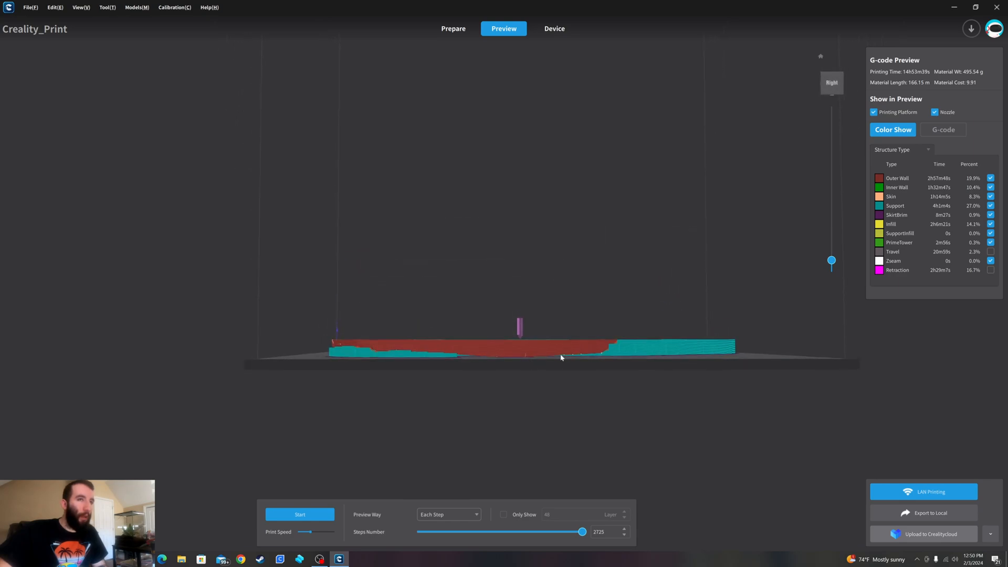
pyautogui.moveTo(832, 260); pyautogui.dragTo(831, 266)
pyautogui.scroll(6, 563, 357)
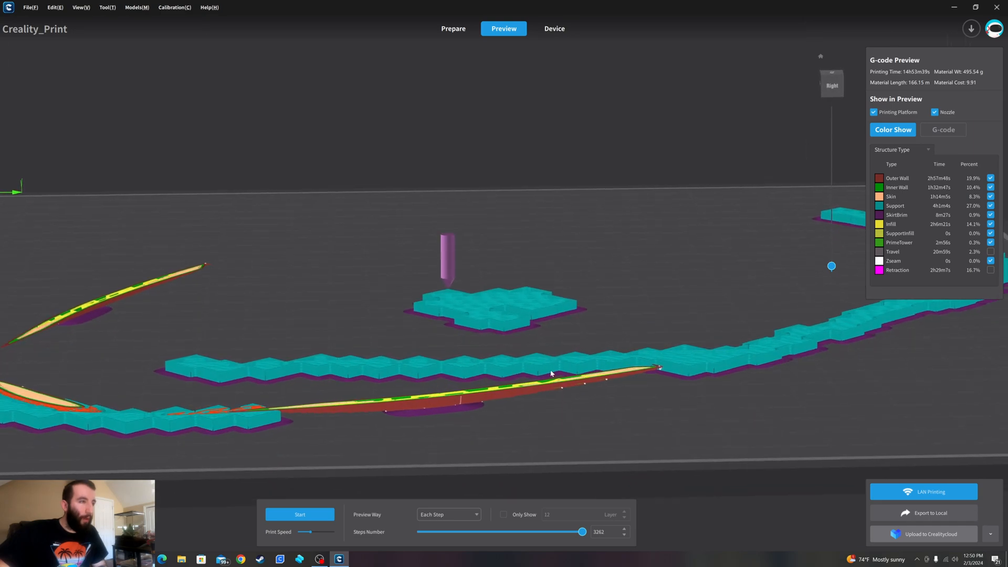
pyautogui.moveTo(551, 374); pyautogui.dragTo(559, 355, button='right')
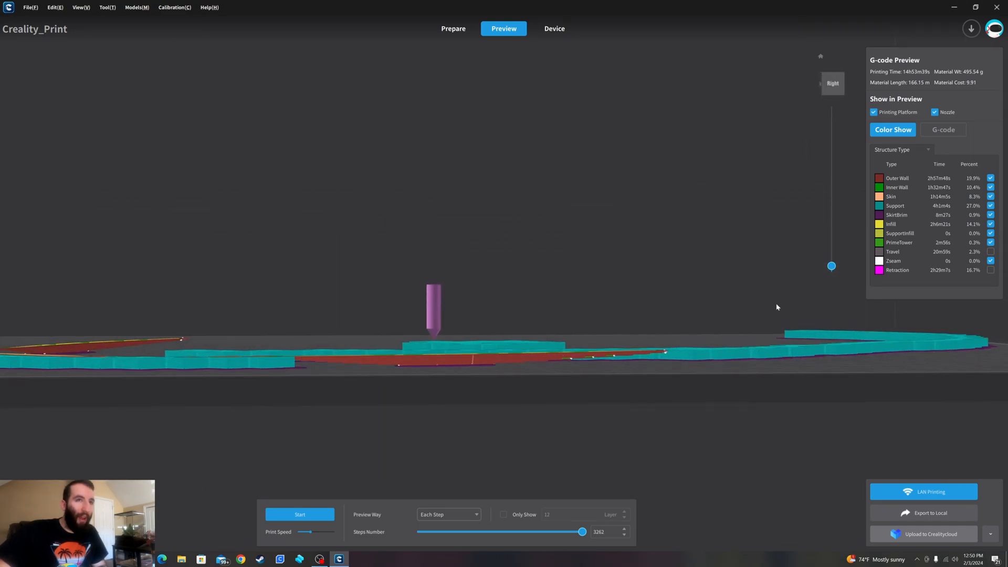
# - Set the preview to layer 6 and examine the rim's contact areas from above and the side
pyautogui.moveTo(829, 267)
pyautogui.moveTo(831, 267); pyautogui.dragTo(833, 270)
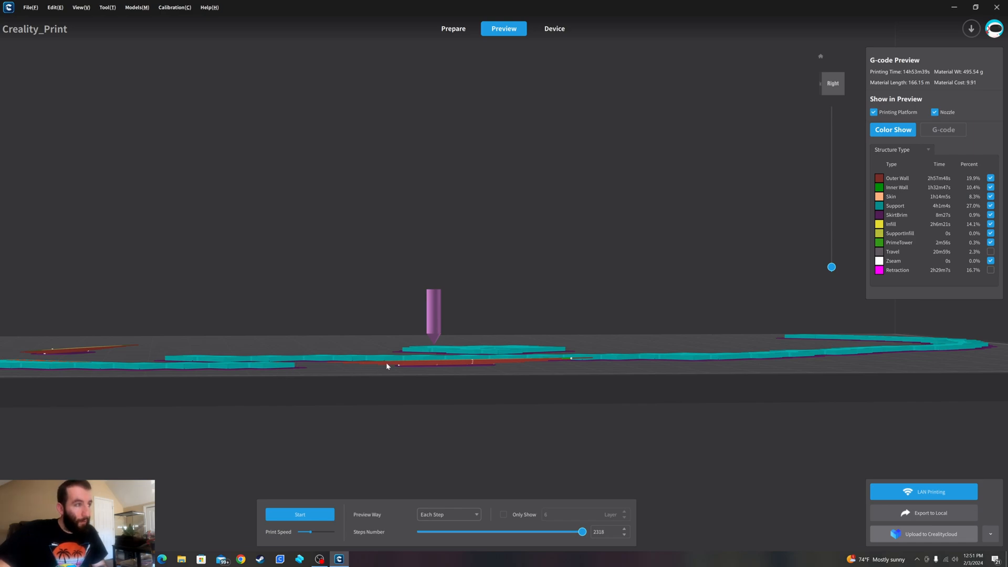
pyautogui.moveTo(480, 342); pyautogui.dragTo(508, 388, button='right')
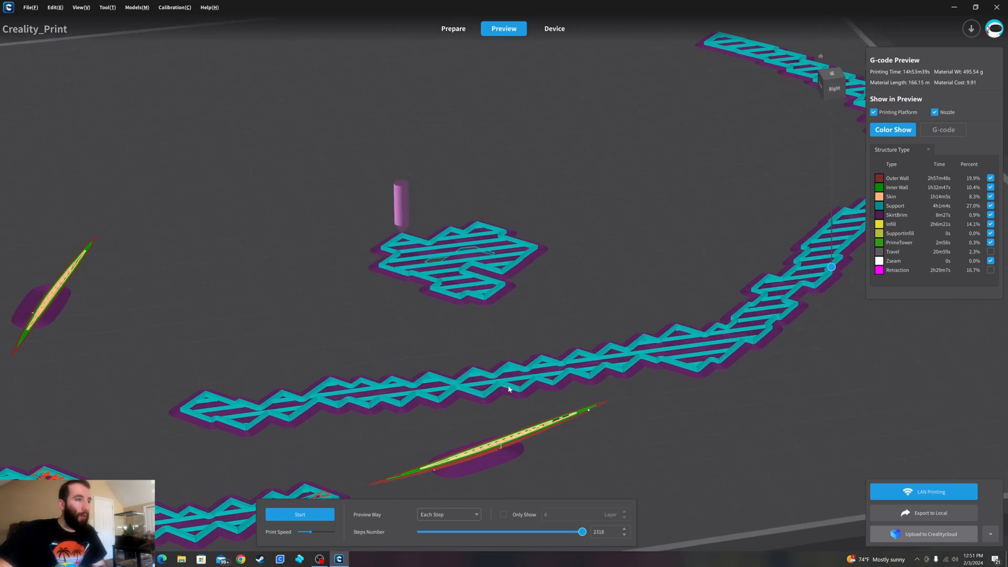
pyautogui.moveTo(361, 467); pyautogui.dragTo(430, 402, button='right')
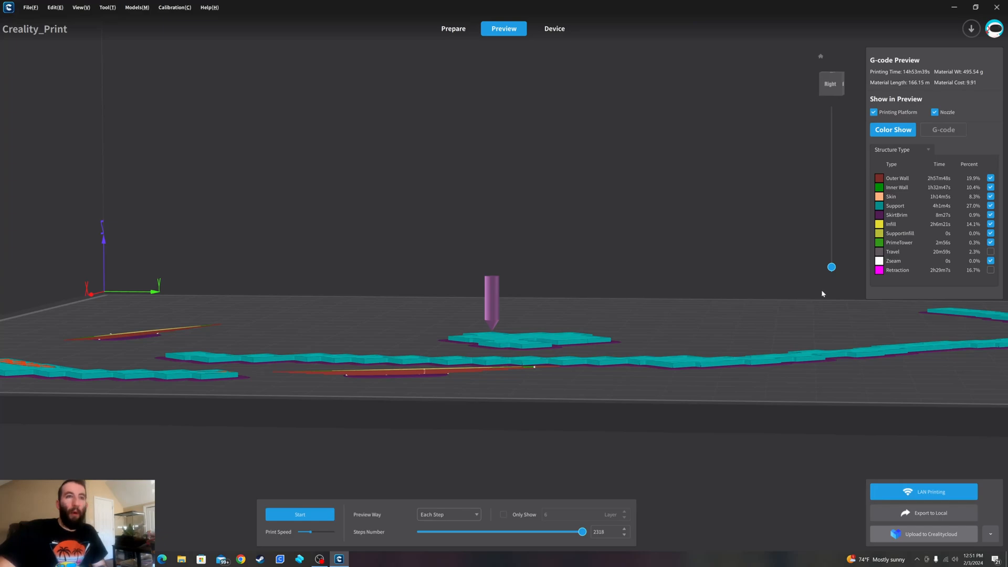
# - Raise the preview to above the jaw line and examine how the rear supports meet the helmet
pyautogui.moveTo(832, 267); pyautogui.dragTo(832, 233)
pyautogui.scroll(-4, 687, 289)
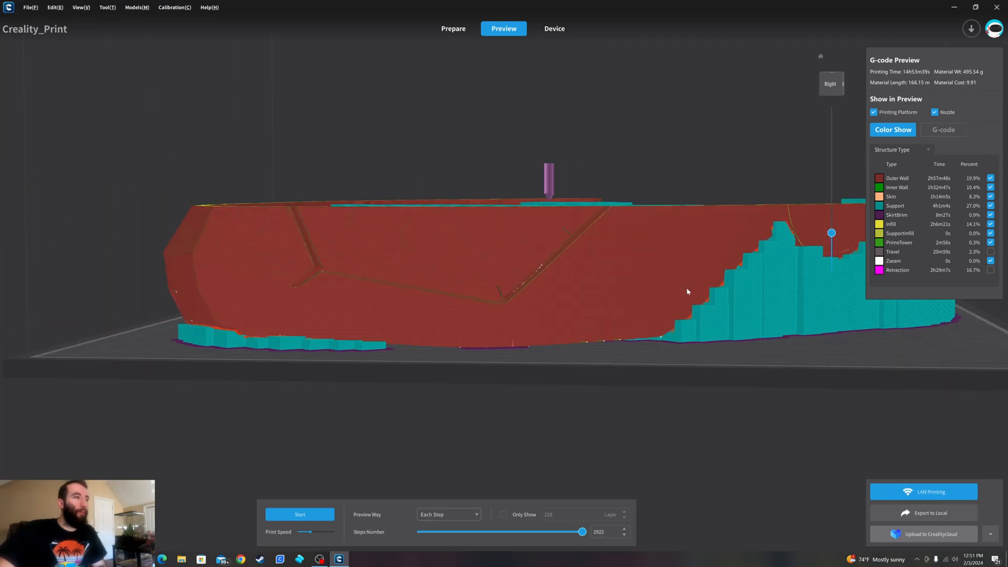
pyautogui.scroll(-2, 687, 289)
pyautogui.moveTo(614, 279); pyautogui.dragTo(622, 289, button='right')
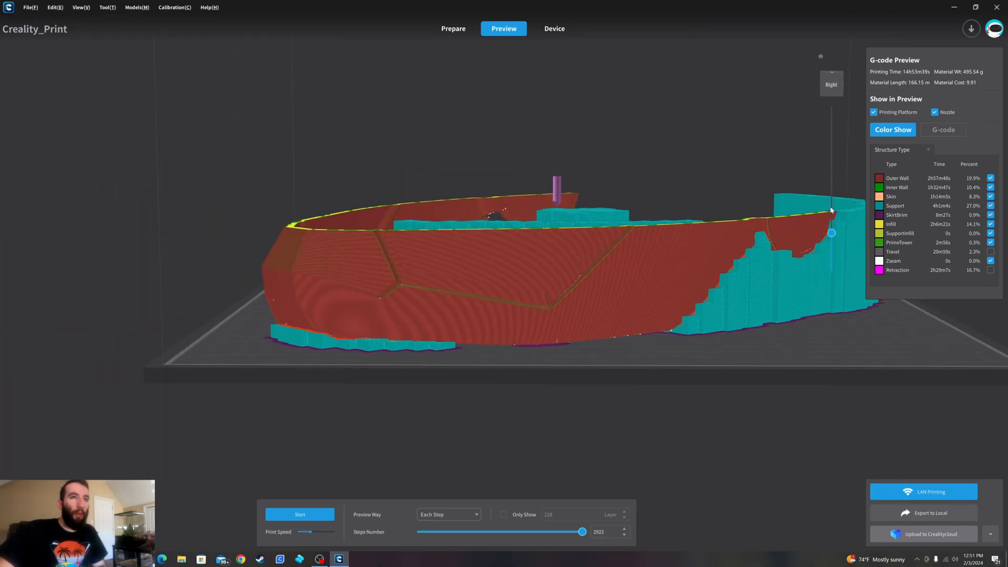
# - Lower the preview to layer 17 and examine the early rim layers and support bases from the side and above
pyautogui.moveTo(829, 234); pyautogui.dragTo(832, 269)
pyautogui.moveTo(794, 305); pyautogui.dragTo(622, 346, button='right')
pyautogui.scroll(2, 624, 347)
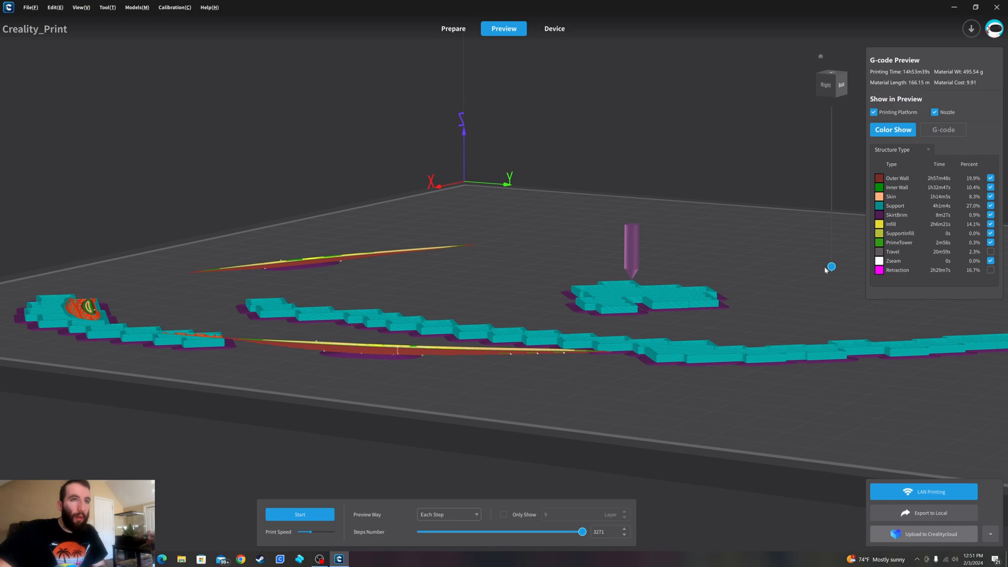
pyautogui.moveTo(830, 269); pyautogui.dragTo(831, 265)
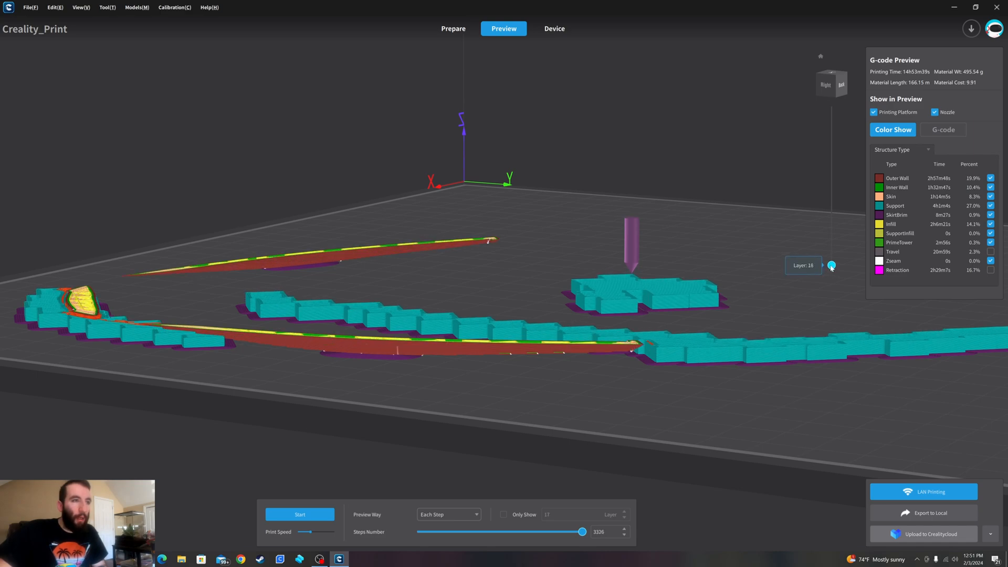
pyautogui.moveTo(668, 304); pyautogui.dragTo(669, 382, button='right')
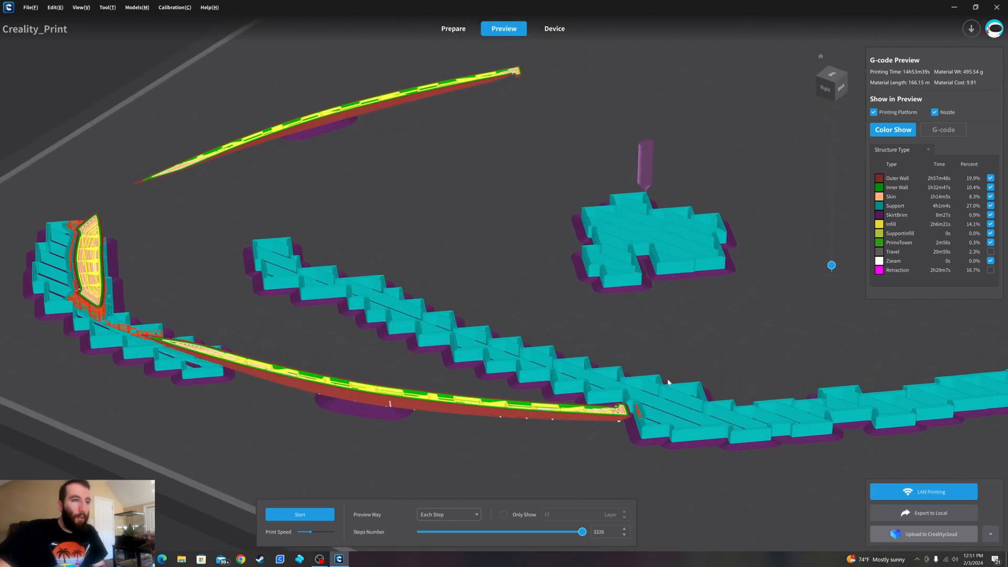
# - Compare layers 215 and 122 to examine how the helmet's side wall and rear supports build up
pyautogui.moveTo(831, 265); pyautogui.dragTo(660, 231)
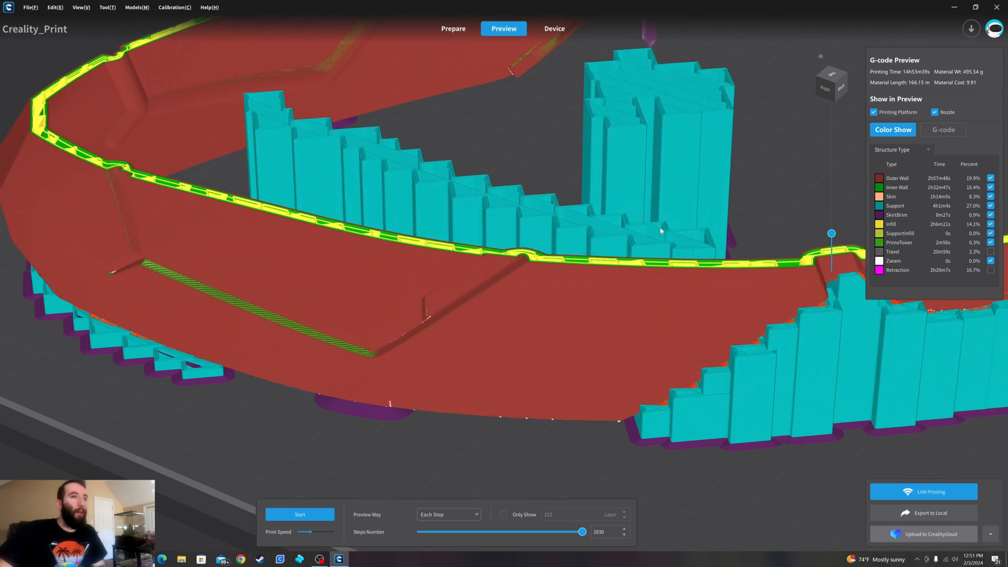
pyautogui.scroll(-6, 660, 231)
pyautogui.moveTo(730, 256); pyautogui.dragTo(688, 302, button='right')
pyautogui.moveTo(649, 293); pyautogui.dragTo(472, 273, button='middle')
pyautogui.moveTo(832, 233); pyautogui.dragTo(834, 251)
pyautogui.moveTo(636, 315); pyautogui.dragTo(641, 277, button='right')
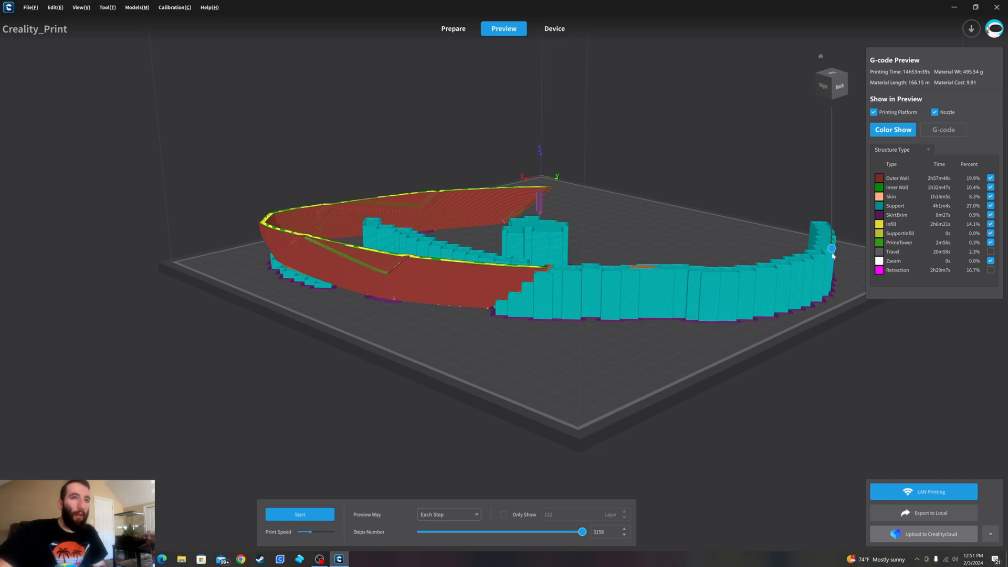
# - Step the preview through layers 252 to 340 and examine the supports beneath both sides and the rear wall
pyautogui.moveTo(832, 253); pyautogui.dragTo(831, 233)
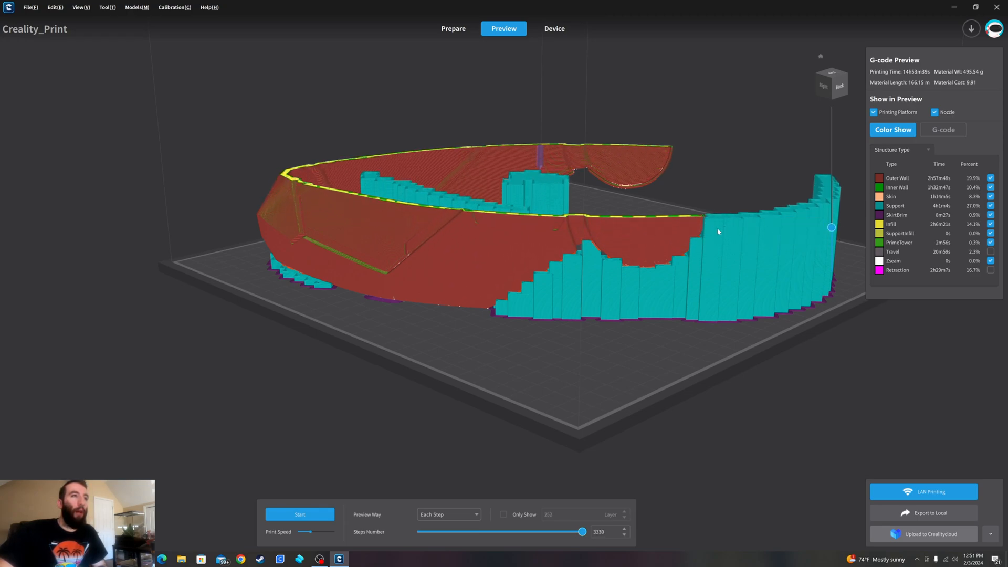
pyautogui.moveTo(468, 230); pyautogui.dragTo(544, 256, button='right')
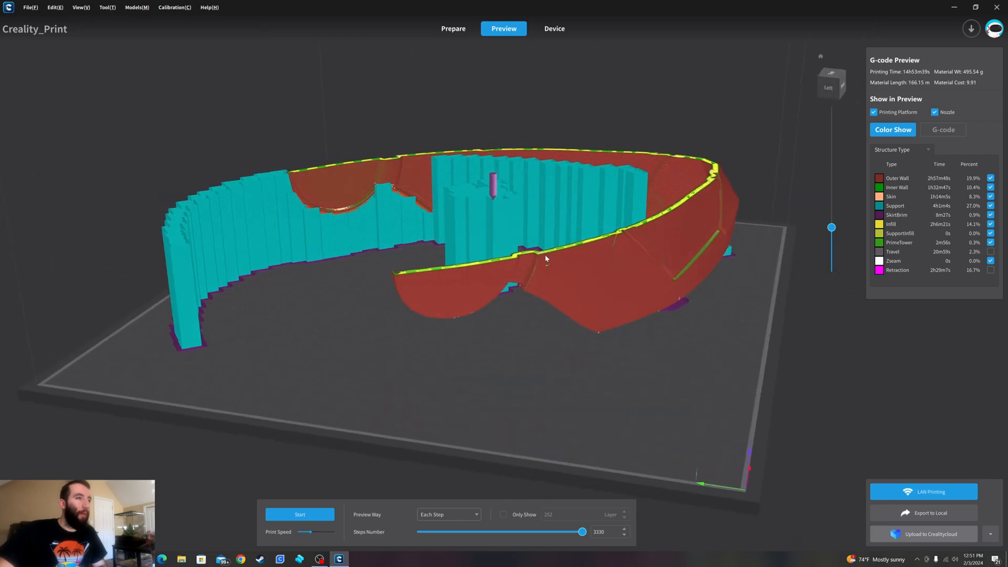
pyautogui.moveTo(832, 227); pyautogui.dragTo(812, 193)
pyautogui.moveTo(672, 192); pyautogui.dragTo(661, 215, button='right')
pyautogui.moveTo(831, 190); pyautogui.dragTo(820, 221)
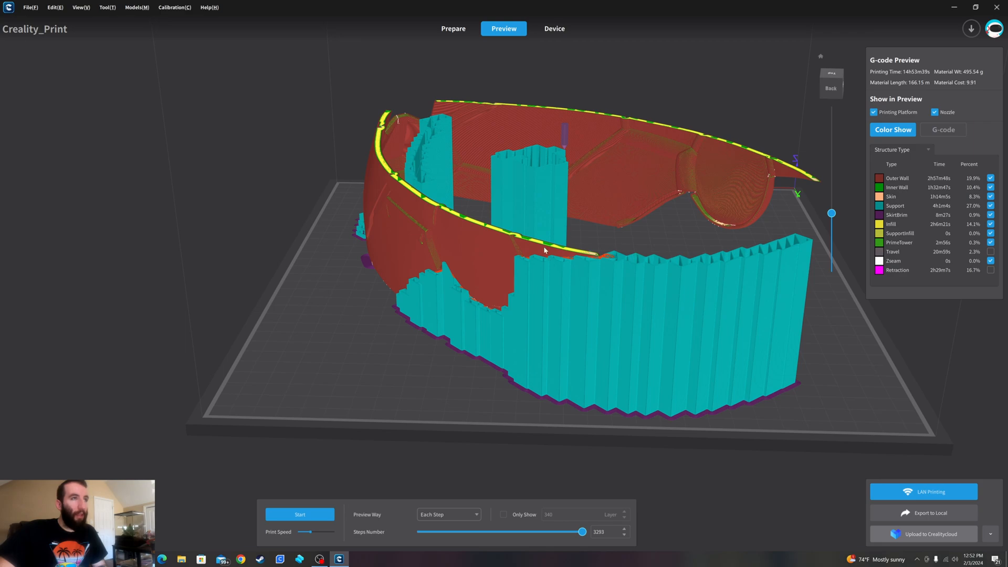
# - Raise the preview to layer 448 and up past the lower edge of the eye openings, examining the walls and inner supports
pyautogui.moveTo(835, 219)
pyautogui.moveTo(832, 213); pyautogui.dragTo(836, 189)
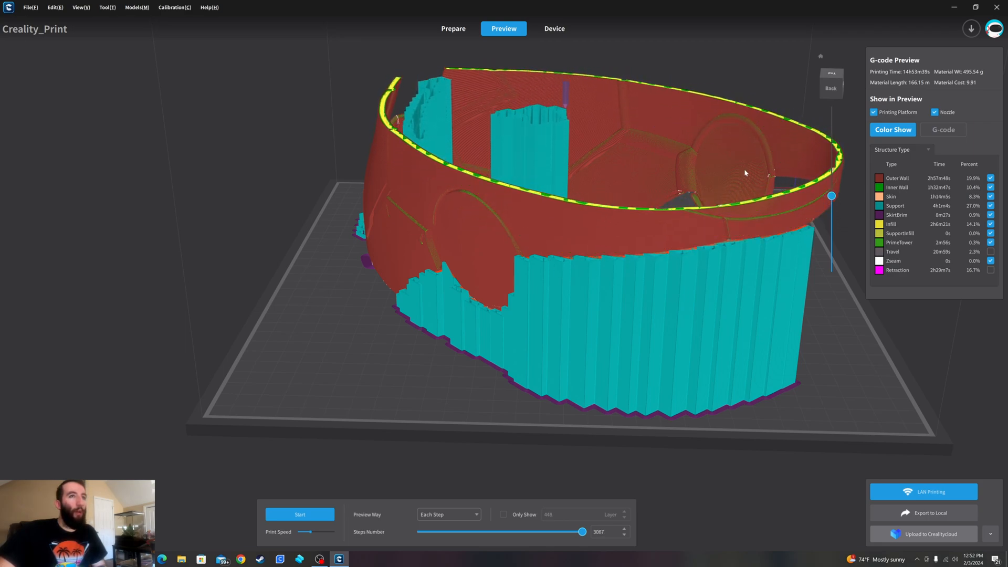
pyautogui.moveTo(619, 143); pyautogui.dragTo(668, 175, button='right')
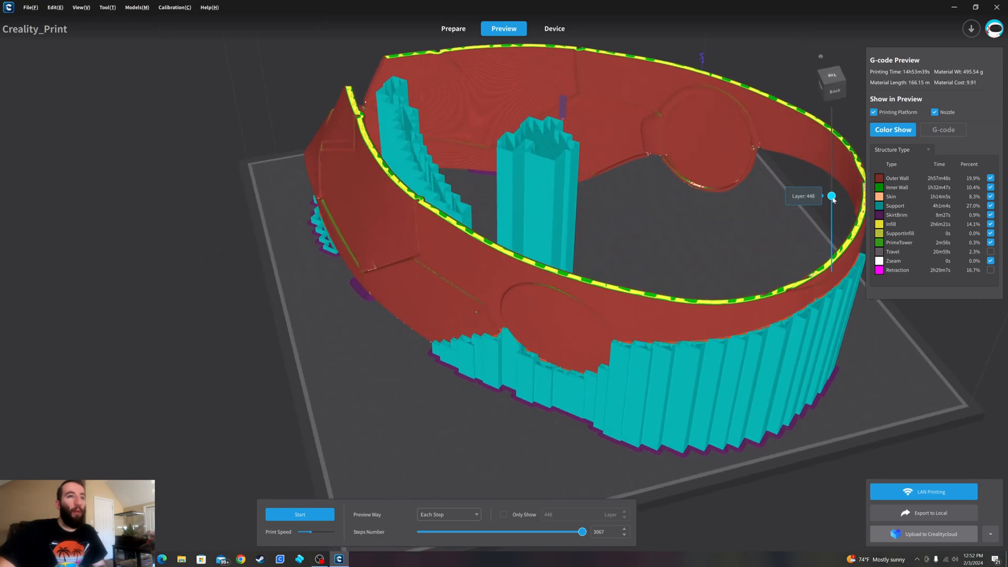
pyautogui.moveTo(830, 196); pyautogui.dragTo(832, 172)
pyautogui.moveTo(724, 142); pyautogui.dragTo(638, 264, button='middle')
pyautogui.moveTo(520, 269); pyautogui.dragTo(556, 276, button='right')
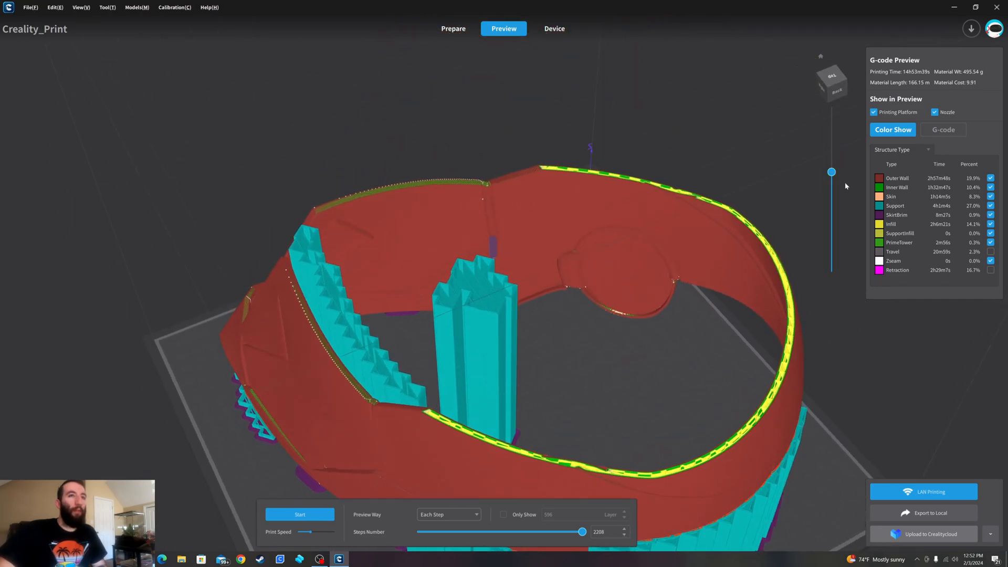
# - Raise the preview to layer 977 and examine the complete helmet's crown and front
pyautogui.moveTo(832, 174); pyautogui.dragTo(833, 97)
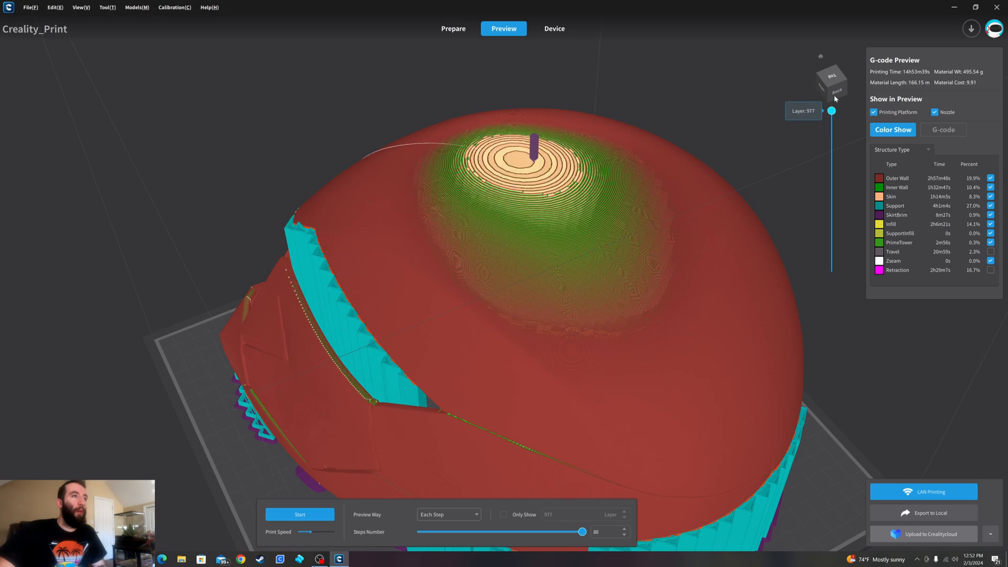
pyautogui.moveTo(510, 250); pyautogui.dragTo(691, 217, button='right')
pyautogui.scroll(-3, 700, 221)
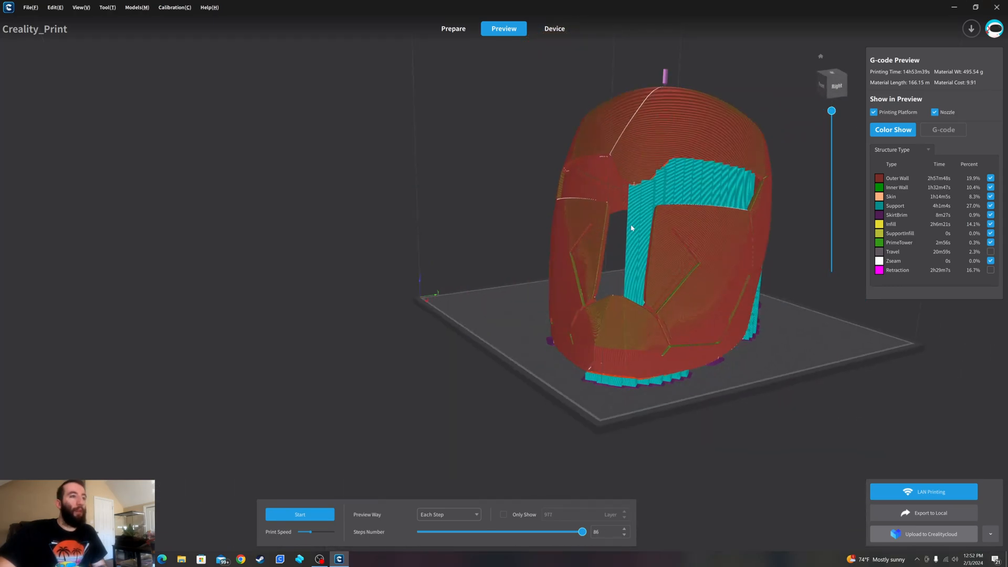
pyautogui.moveTo(632, 228); pyautogui.dragTo(615, 246, button='right')
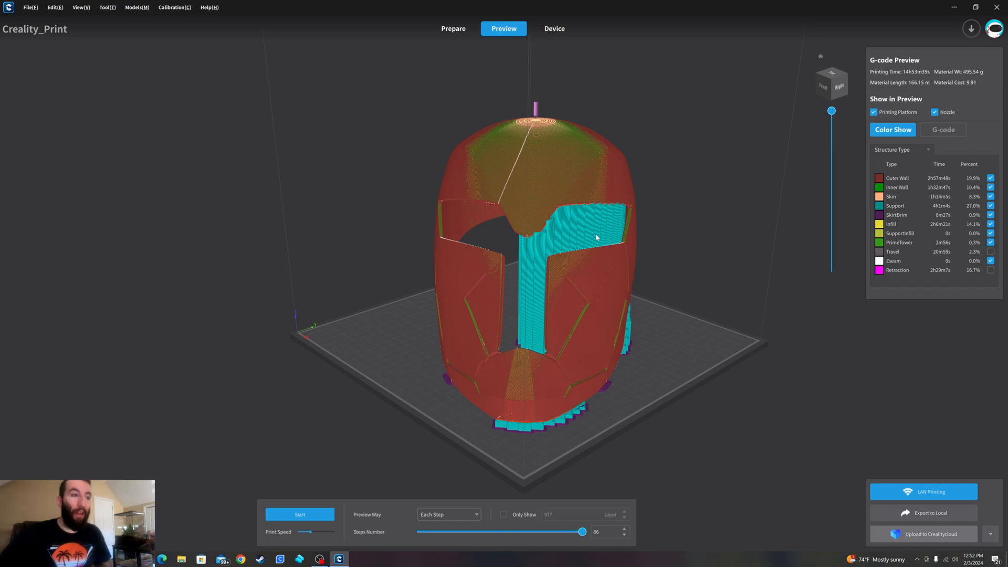
# - Return to model preparation and clear all custom supports from the helmet
pyautogui.click(447, 32)
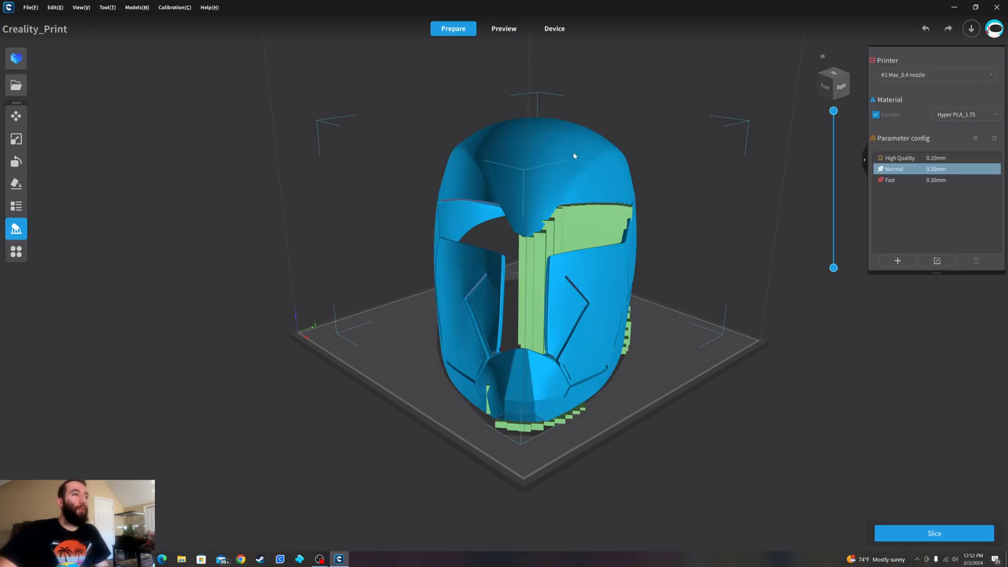
pyautogui.click(16, 231)
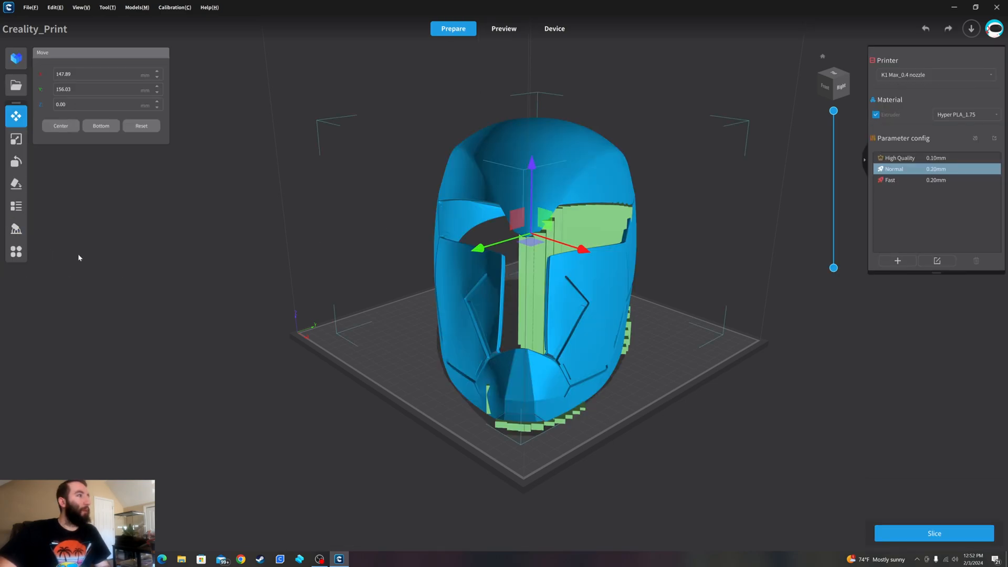
pyautogui.click(16, 229)
pyautogui.click(113, 196)
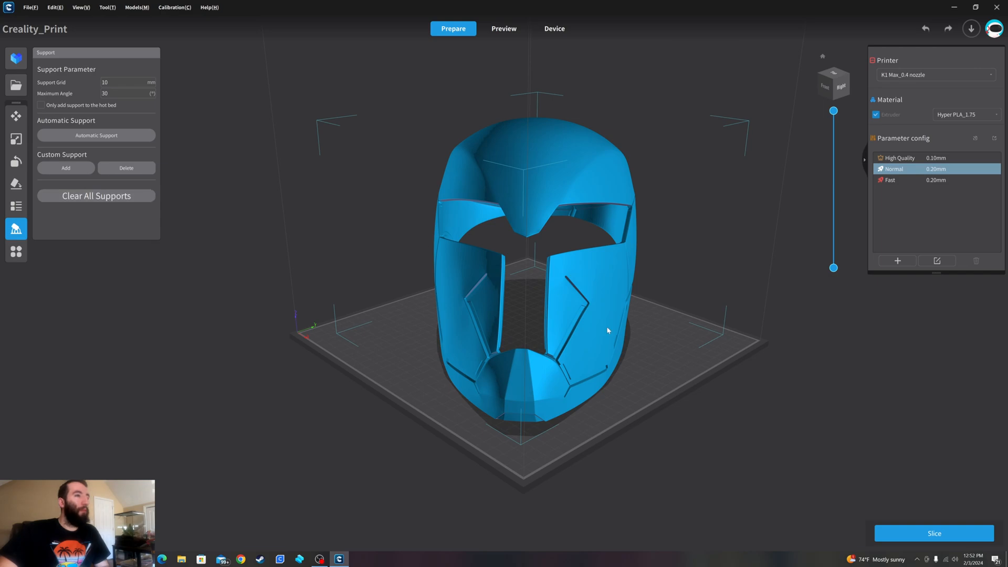
pyautogui.moveTo(607, 330); pyautogui.dragTo(717, 288, button='right')
pyautogui.click(16, 229)
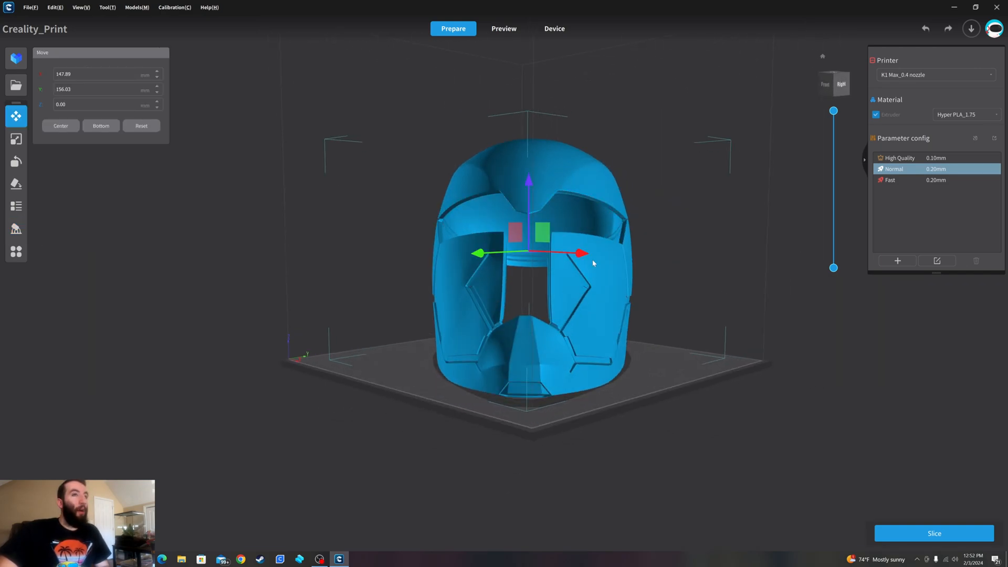
# - Enable Generate Support in the Normal 0.20 mm profile and save the profile
pyautogui.click(936, 261)
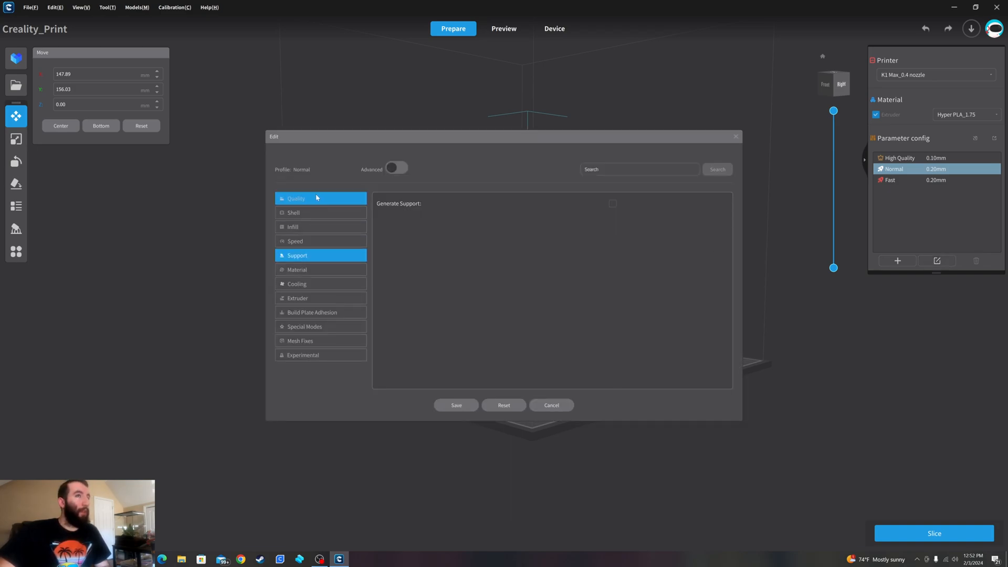
pyautogui.click(735, 136)
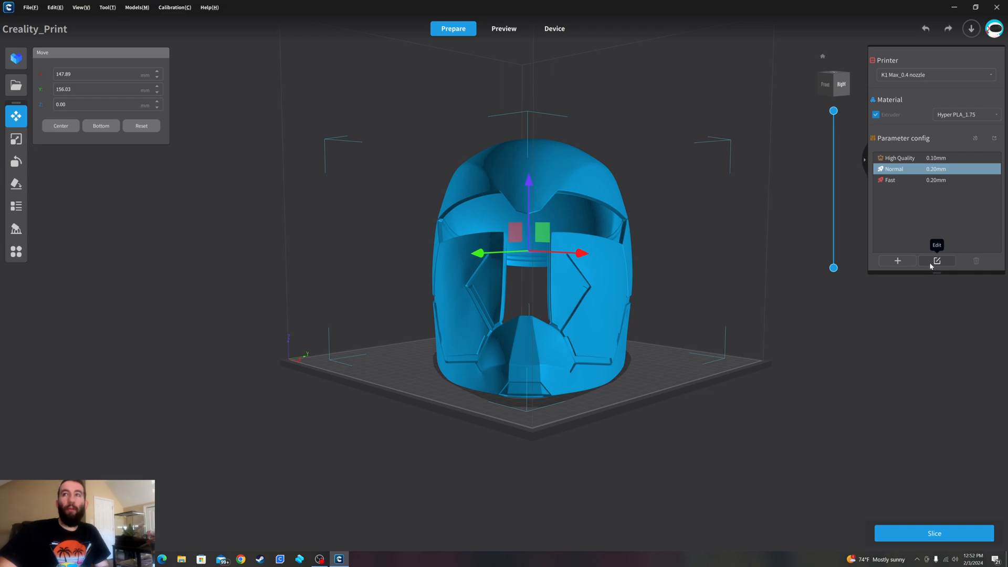
pyautogui.click(937, 261)
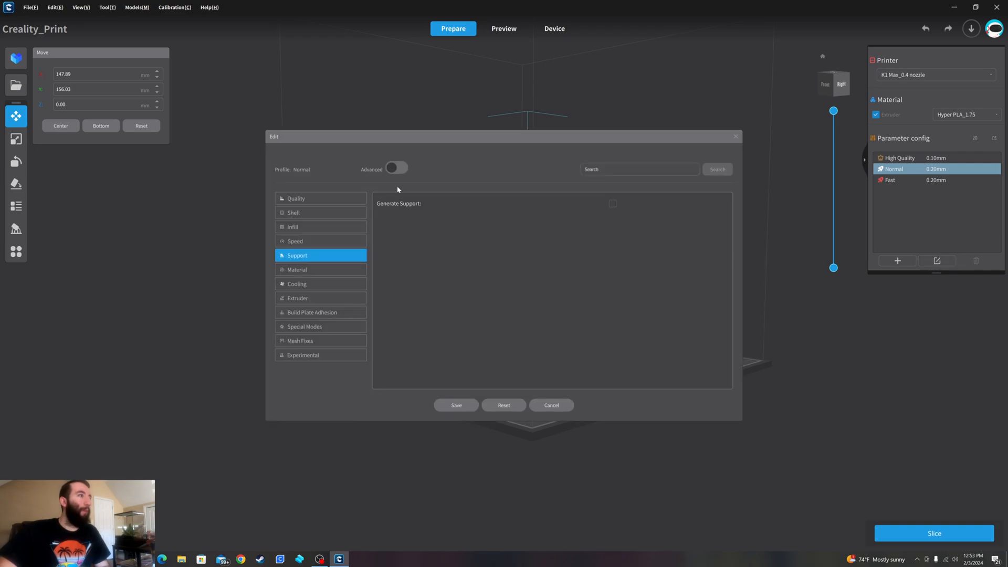
pyautogui.click(315, 241)
pyautogui.click(314, 256)
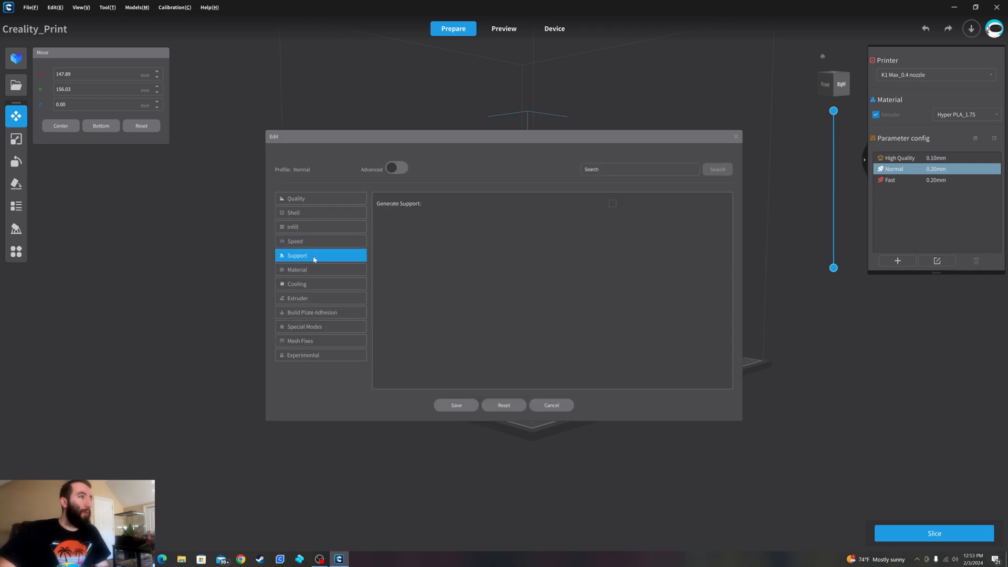
pyautogui.click(612, 205)
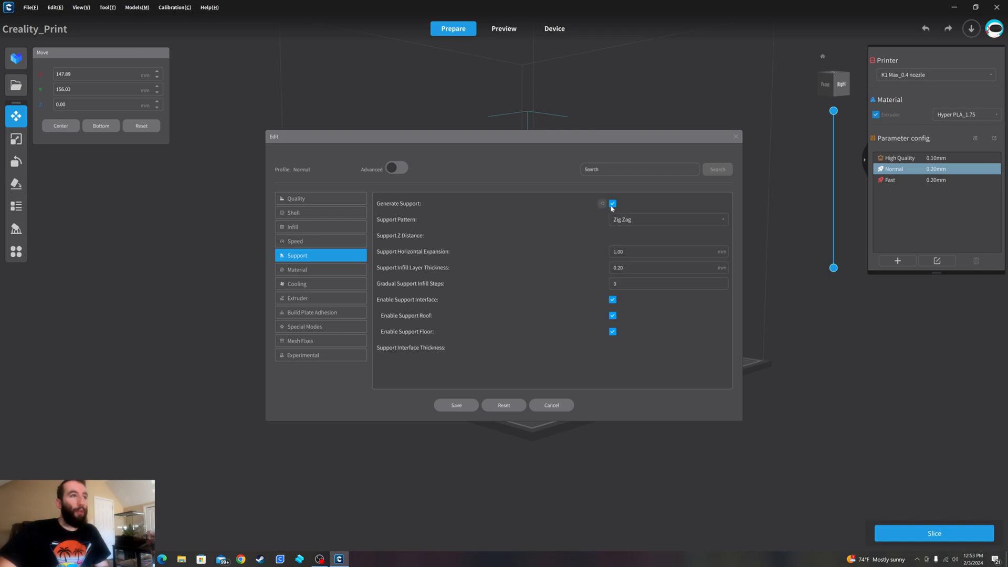
pyautogui.click(466, 408)
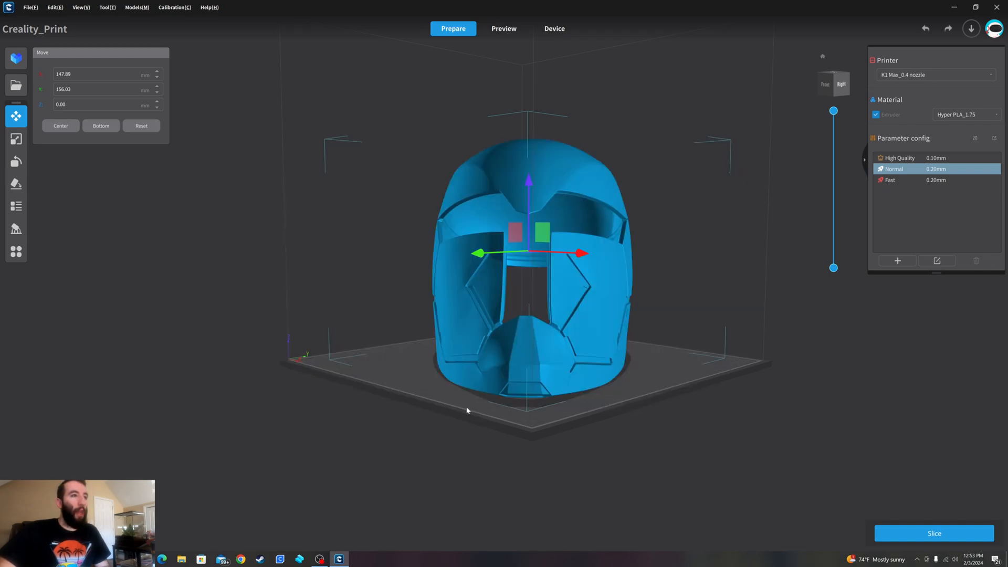
# - Set the Normal profile's support structure to Tree Slim and its support placement to Touching Build Plate
pyautogui.click(937, 261)
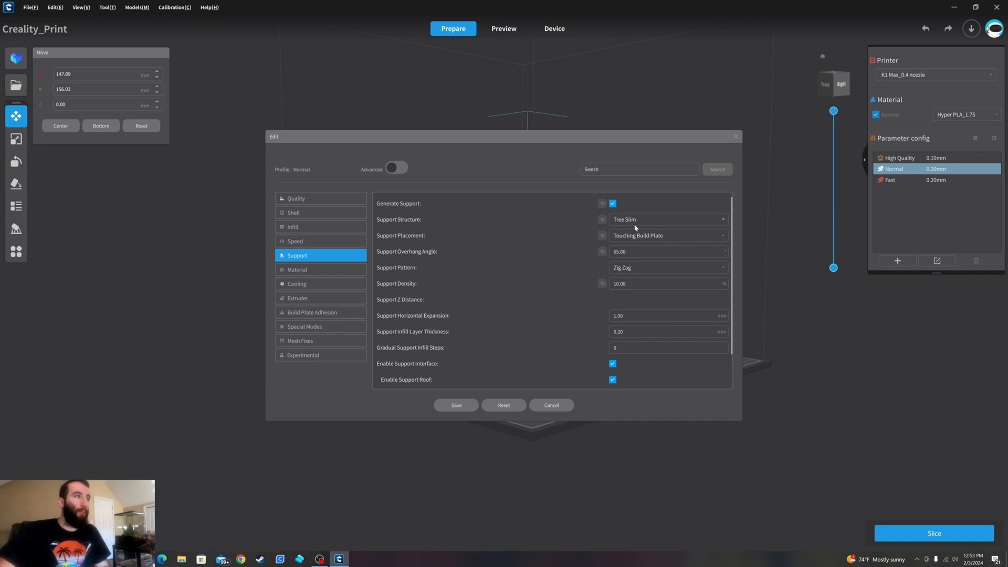
pyautogui.click(650, 219)
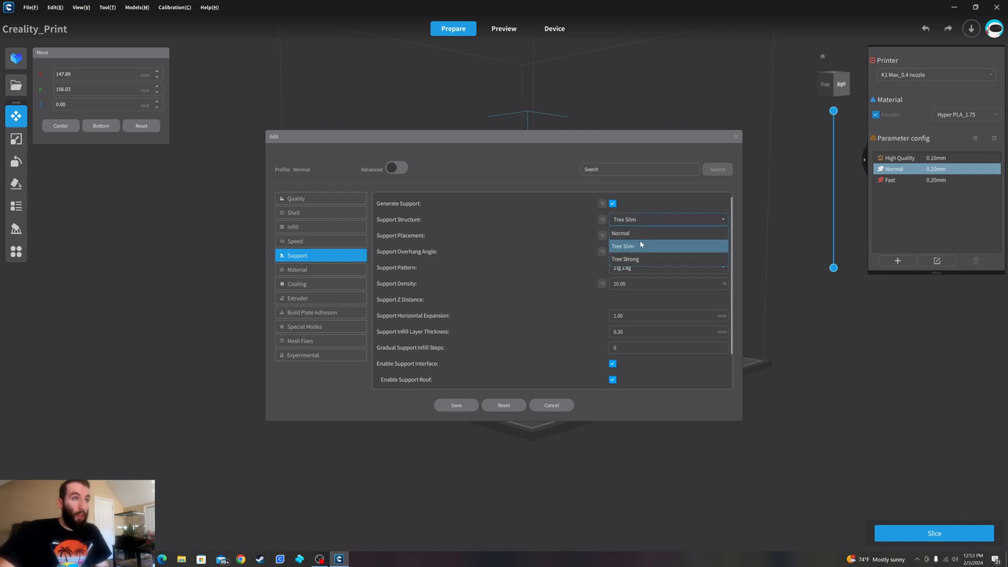
pyautogui.click(641, 245)
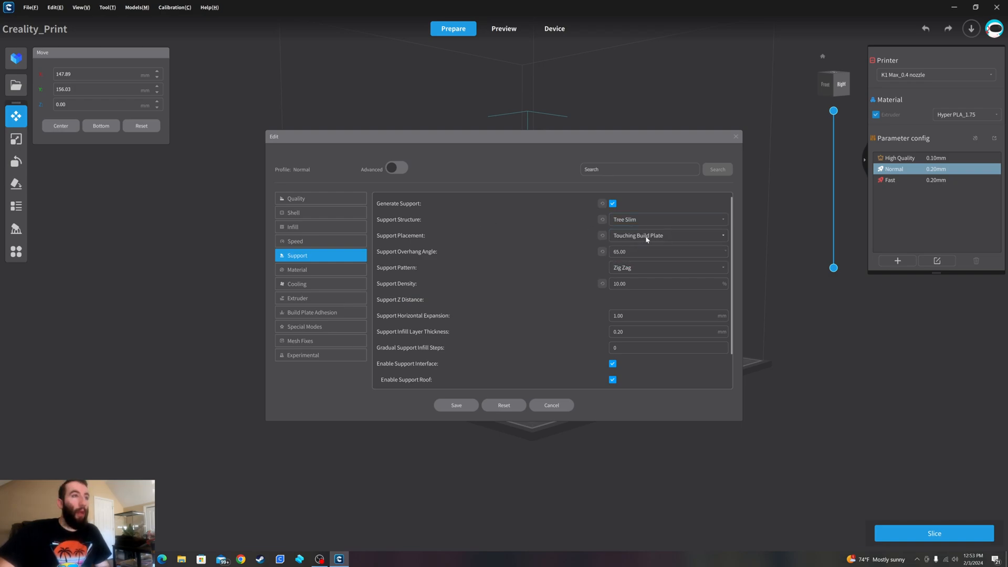
pyautogui.click(648, 238)
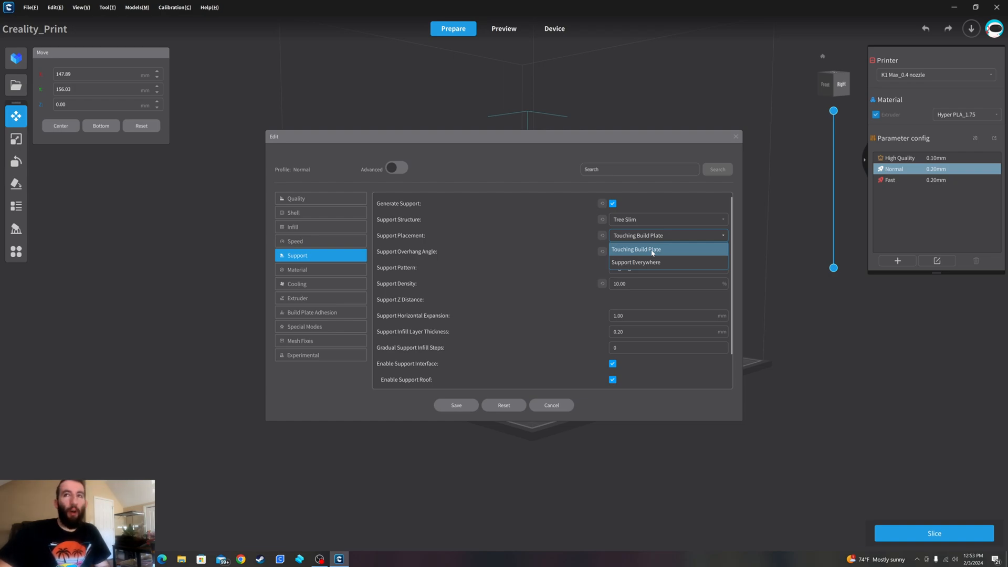
pyautogui.click(653, 251)
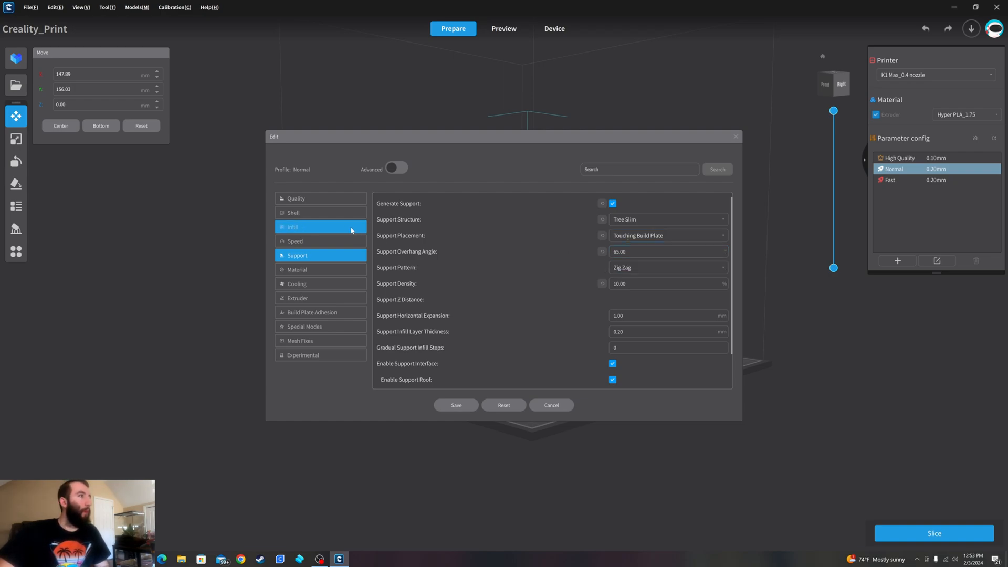
# - Review the Normal profile's infill, quality, shell, speed, support, material, build plate adhesion and extruder settings
pyautogui.click(322, 226)
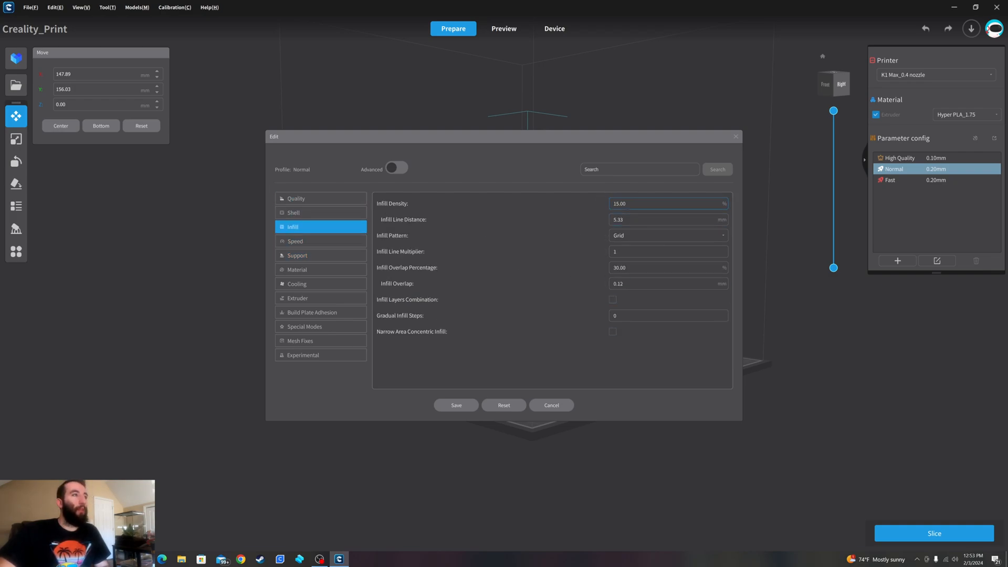
pyautogui.click(299, 197)
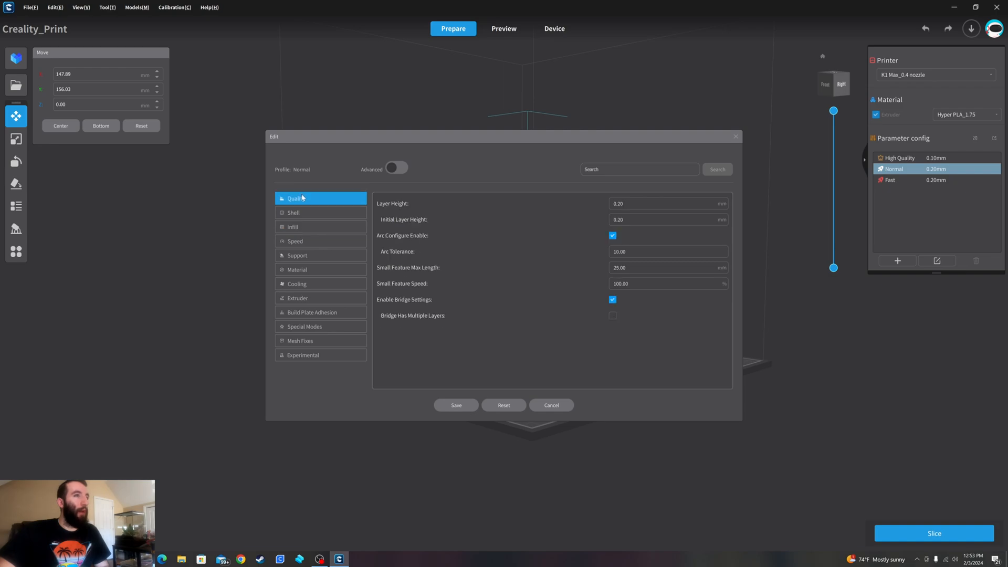
pyautogui.click(322, 217)
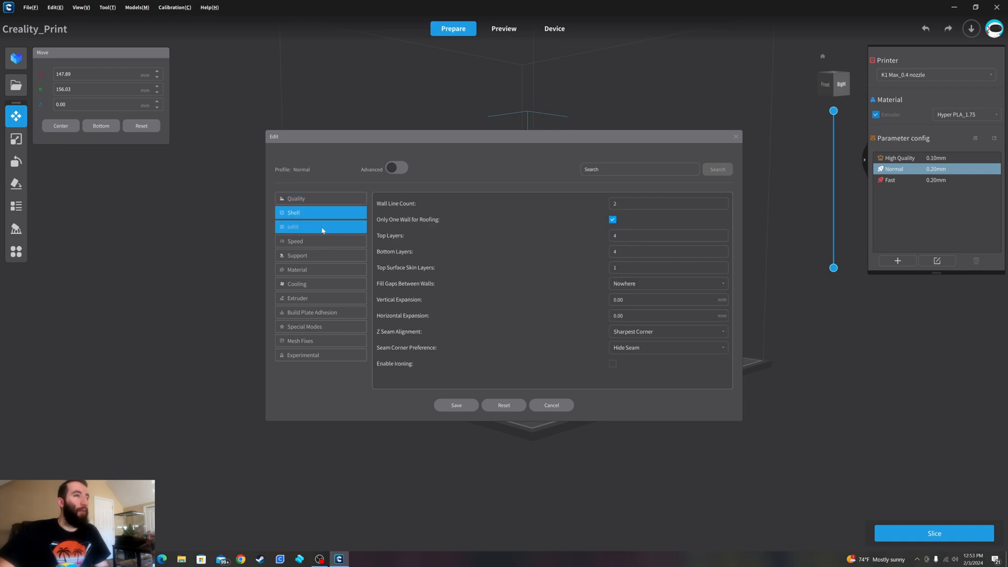
pyautogui.click(322, 229)
pyautogui.click(325, 242)
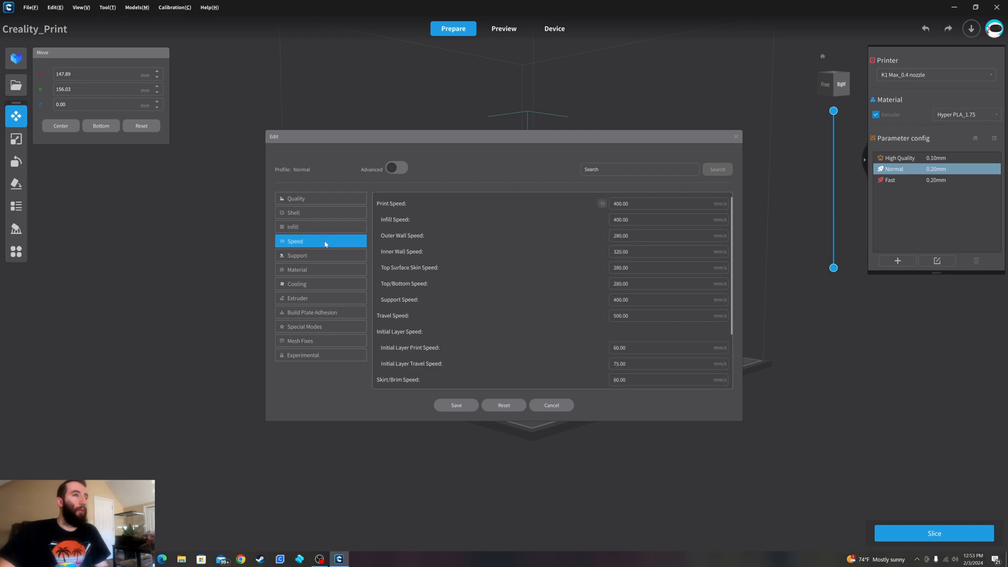
pyautogui.click(327, 255)
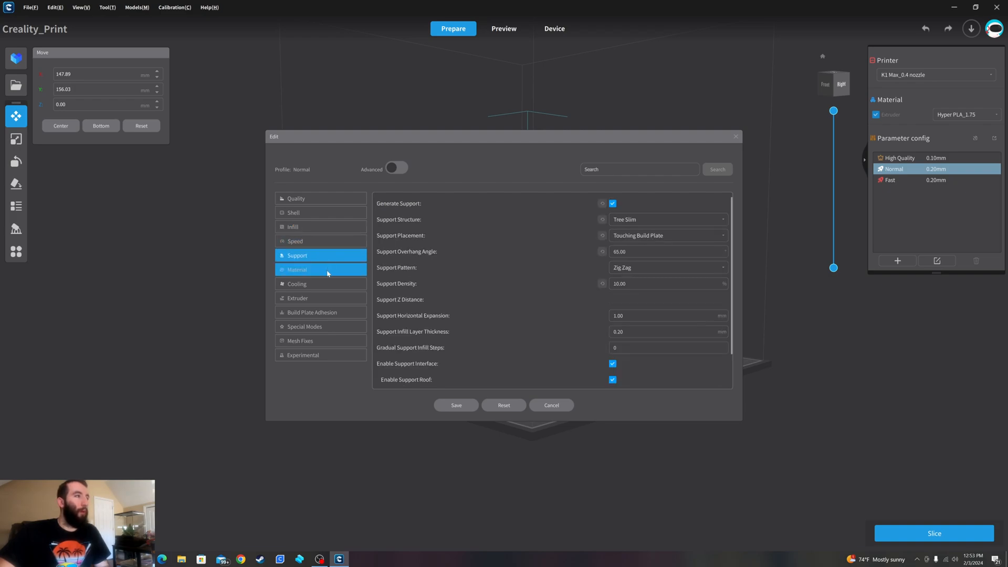
pyautogui.click(328, 272)
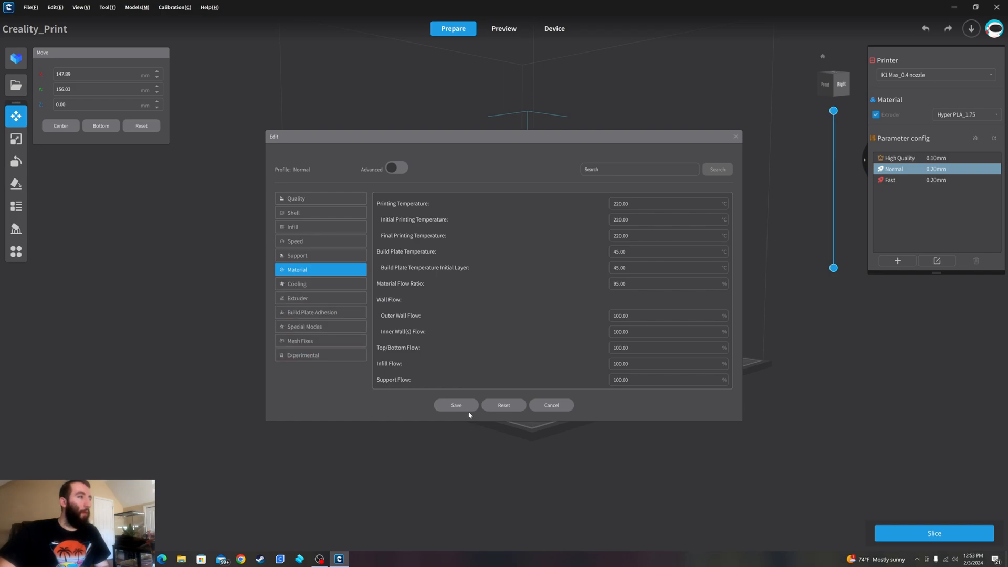
pyautogui.click(325, 312)
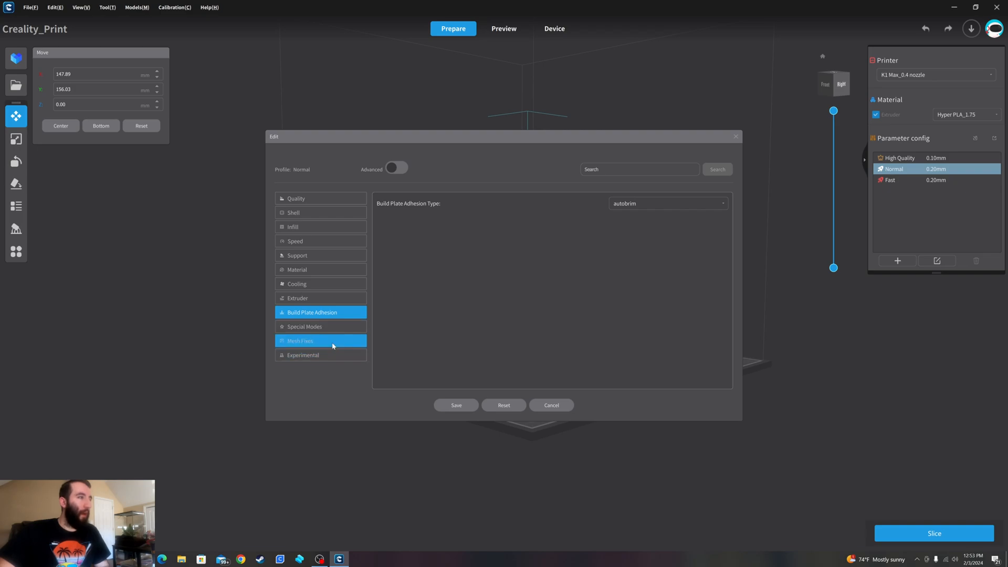
pyautogui.click(331, 298)
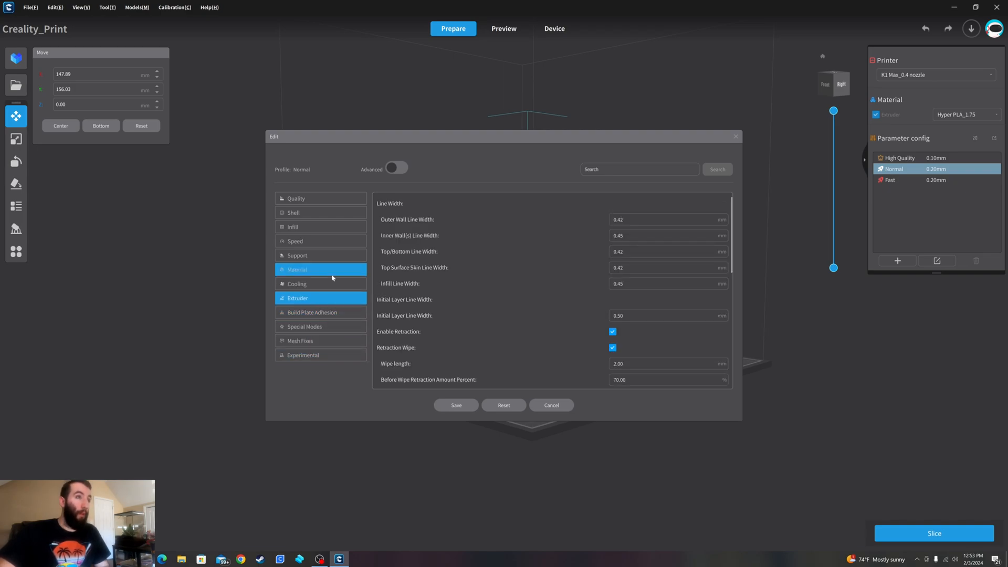
pyautogui.click(330, 270)
# - Save the Normal profile, recheck its support settings and slice the helmet with the generated tree supports
pyautogui.click(456, 406)
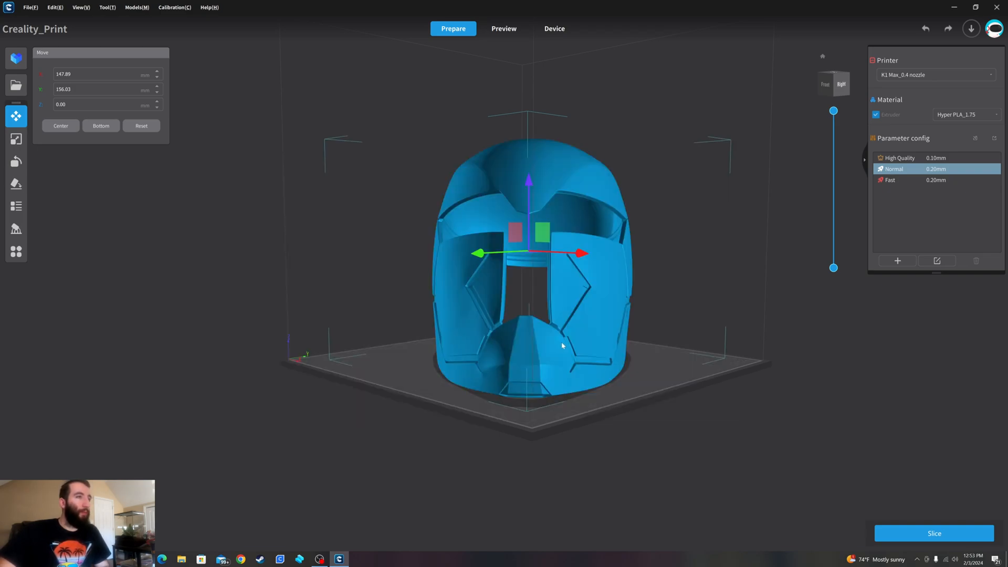
pyautogui.moveTo(668, 297); pyautogui.dragTo(677, 376, button='right')
pyautogui.click(937, 261)
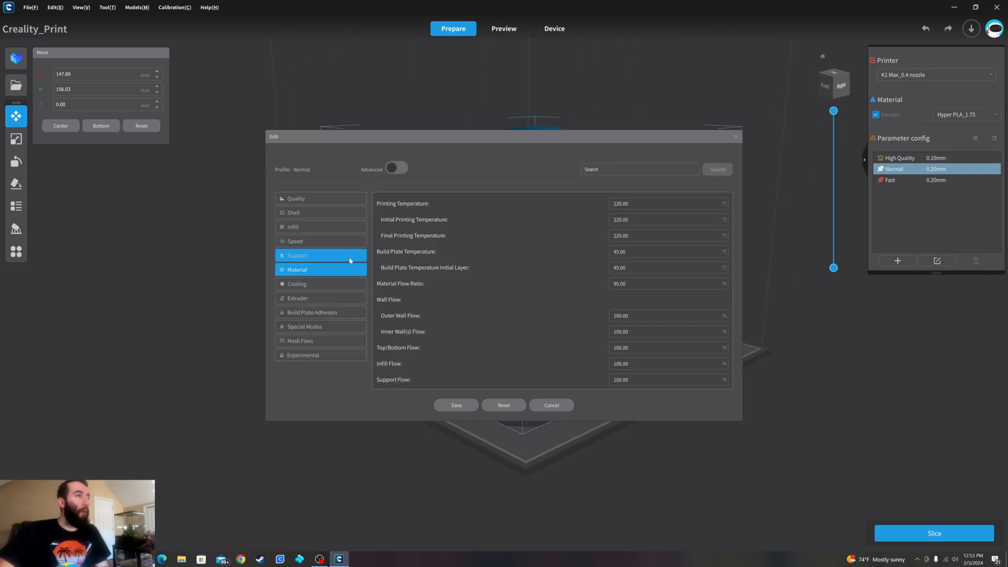
pyautogui.click(334, 262)
pyautogui.click(453, 406)
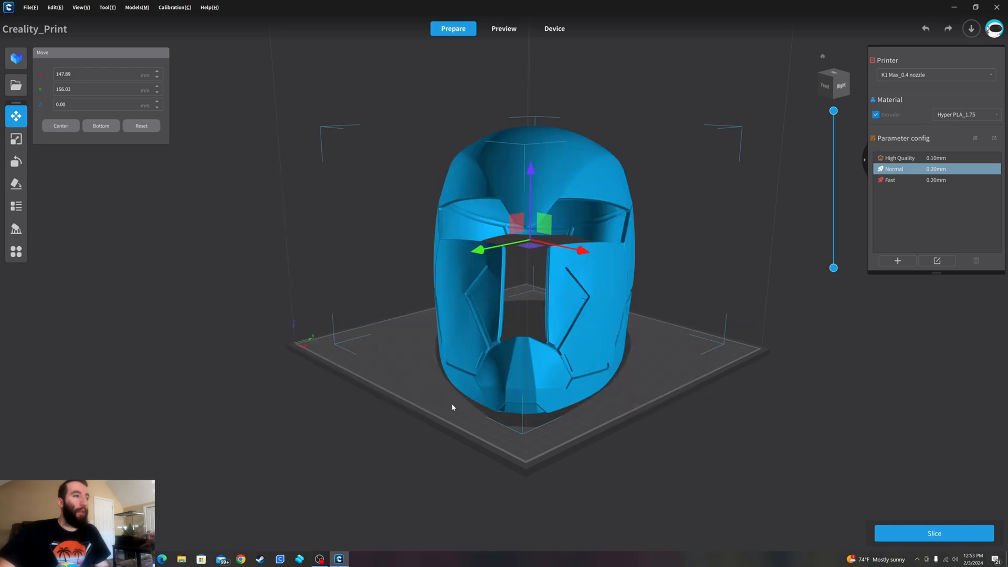
pyautogui.moveTo(620, 336); pyautogui.dragTo(527, 333, button='right')
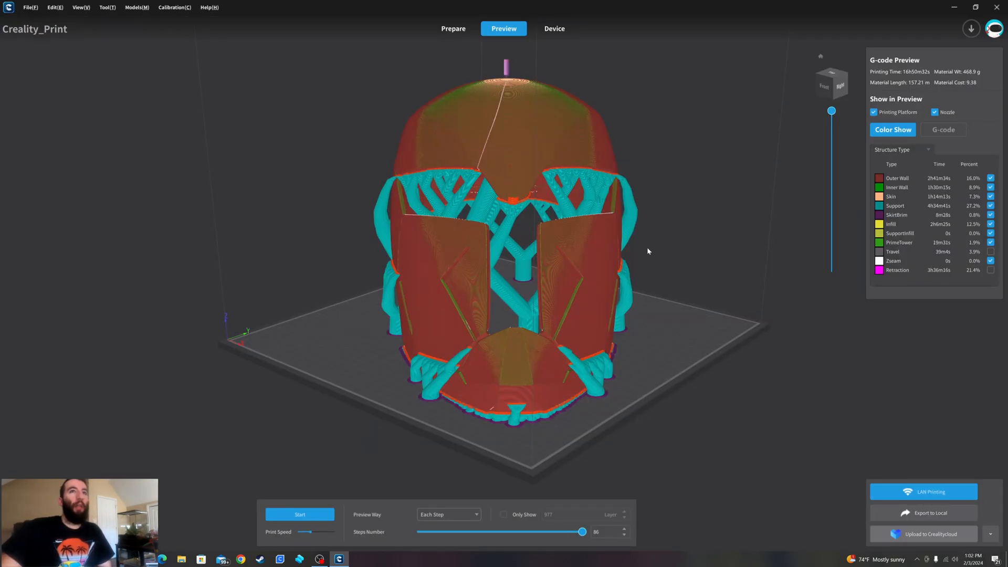
# - Examine the sliced helmet's tree supports from the front, the underside and the back
pyautogui.moveTo(643, 240); pyautogui.dragTo(708, 255, button='right')
pyautogui.moveTo(446, 269); pyautogui.dragTo(582, 258, button='right')
pyautogui.moveTo(783, 288); pyautogui.dragTo(470, 341, button='right')
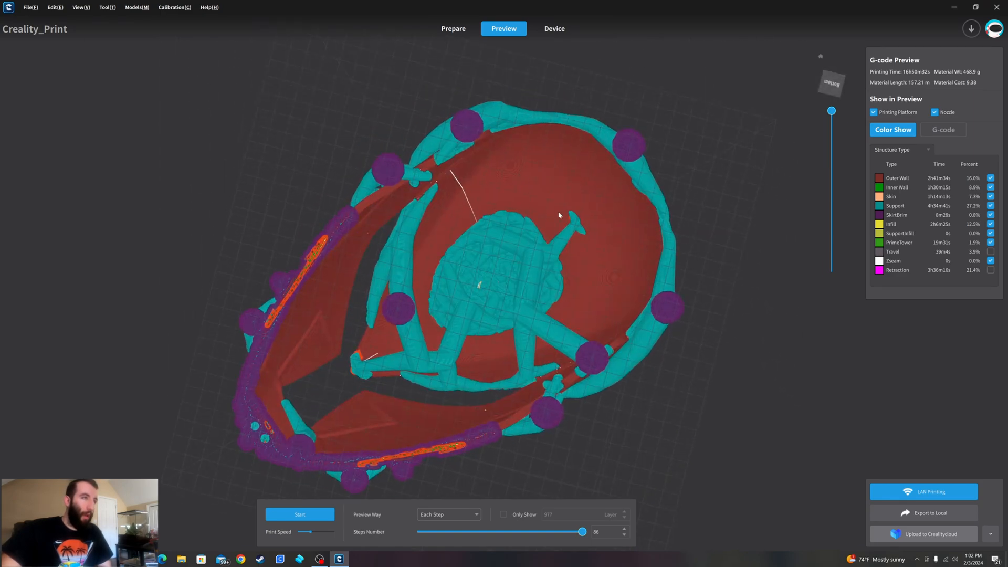
pyautogui.moveTo(465, 286); pyautogui.dragTo(403, 338, button='right')
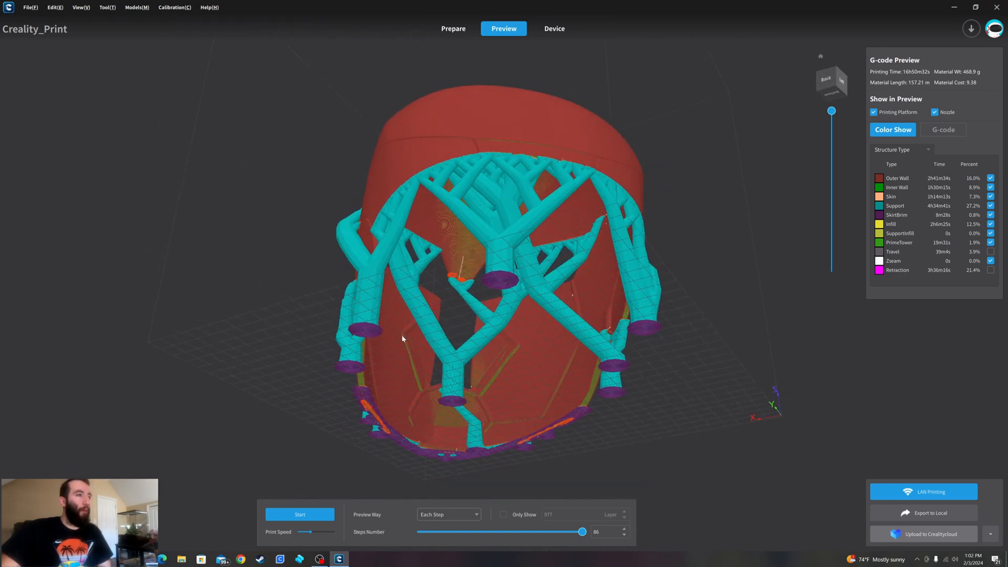
pyautogui.moveTo(488, 327); pyautogui.dragTo(558, 274, button='right')
pyautogui.moveTo(447, 217); pyautogui.dragTo(522, 300, button='right')
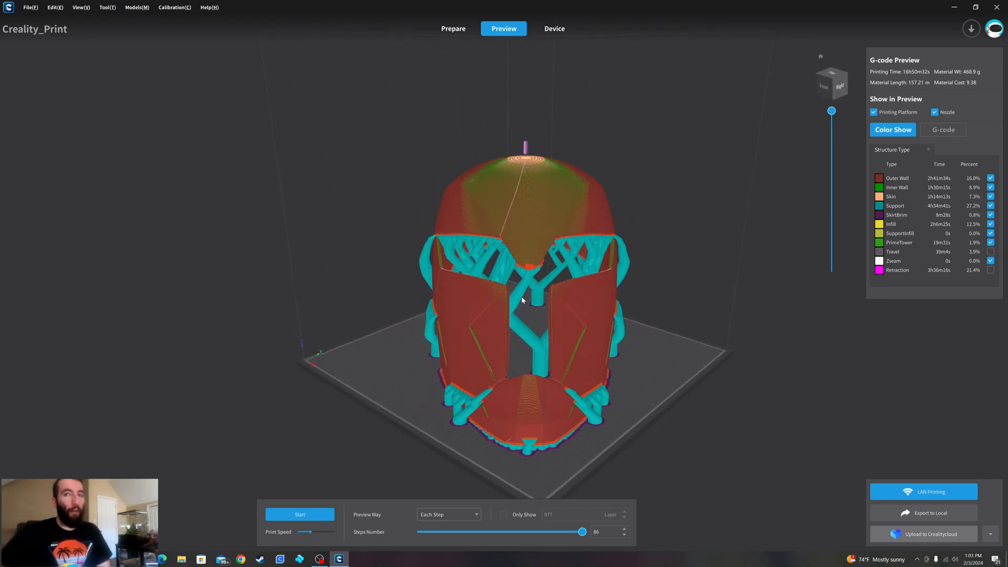